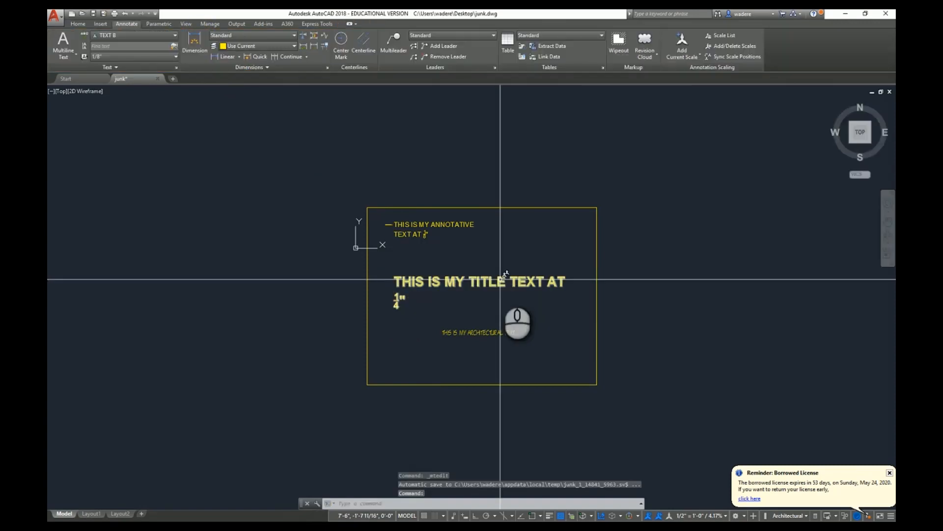
Italicize the entire 1/4" title text and finish editing it
double_click(501, 279)
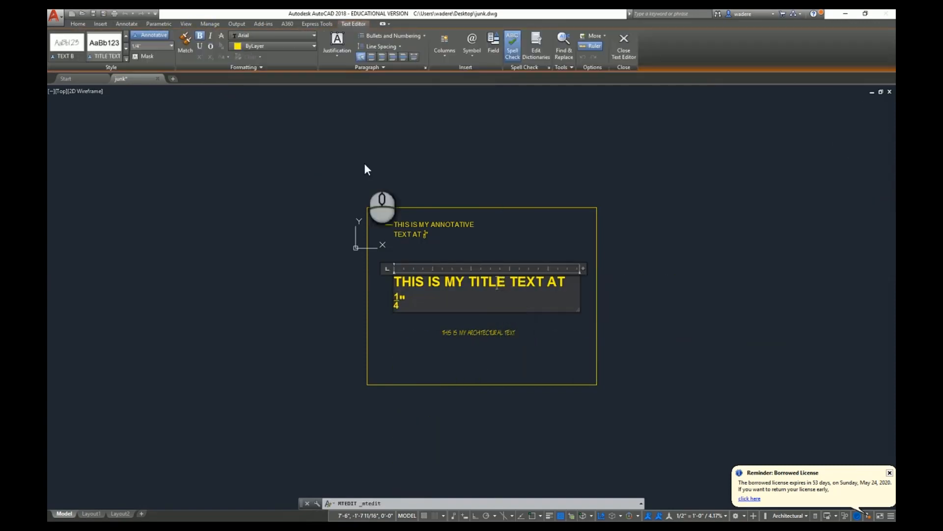
triple_click(410, 303)
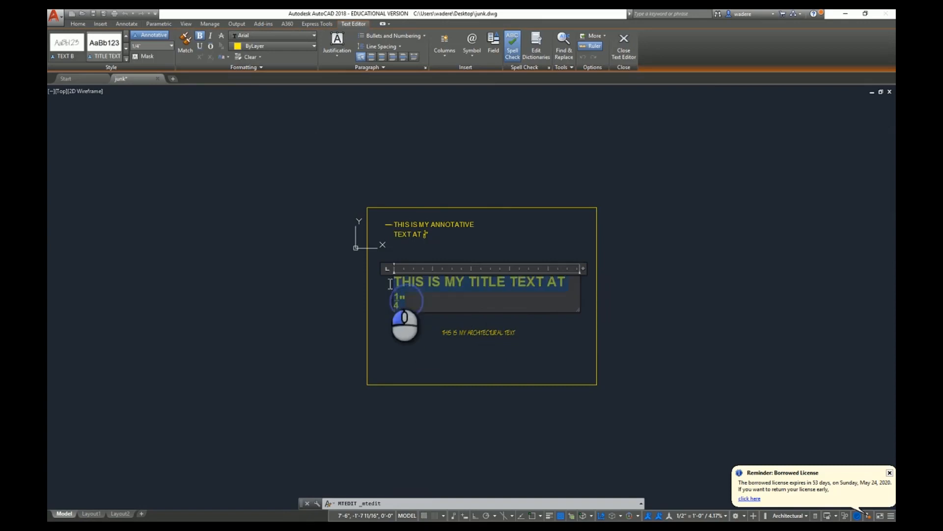
left_click(211, 36)
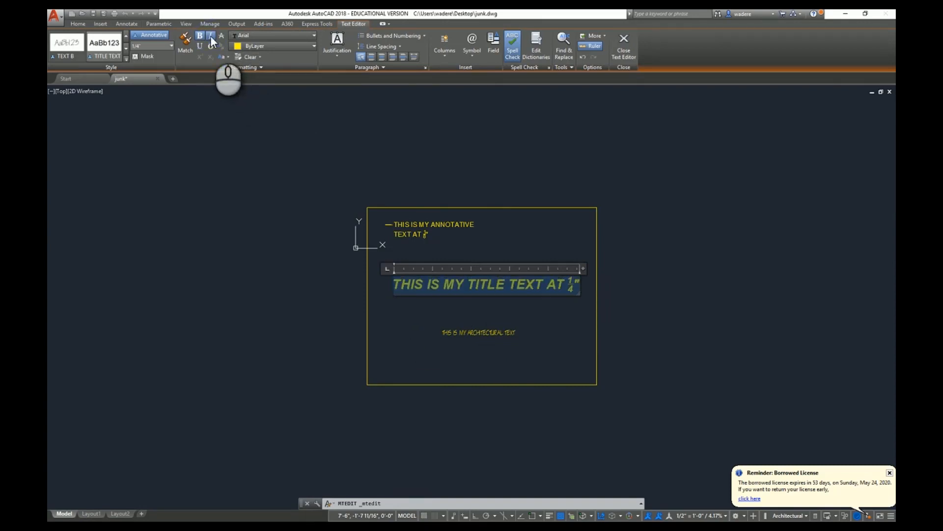
left_click(546, 338)
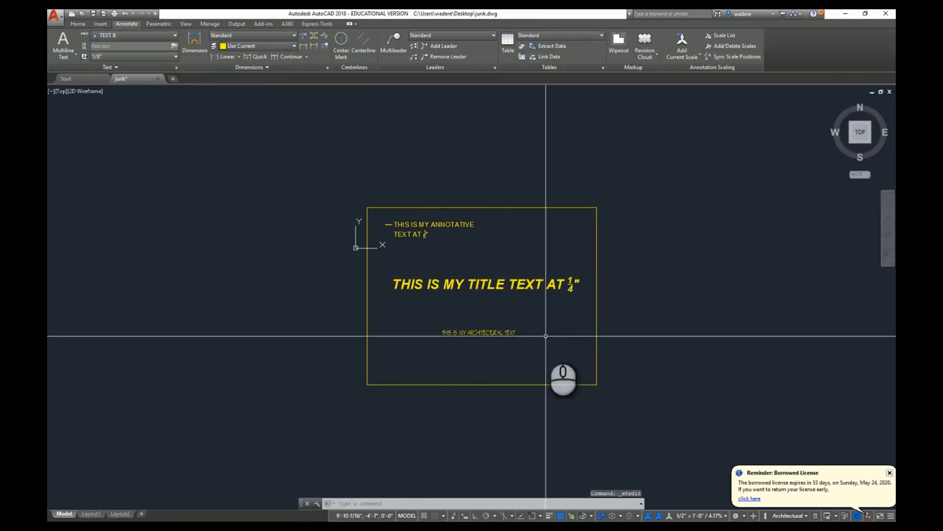
Reopen the title text and remove the italics from only the word TITLE
double_click(521, 279)
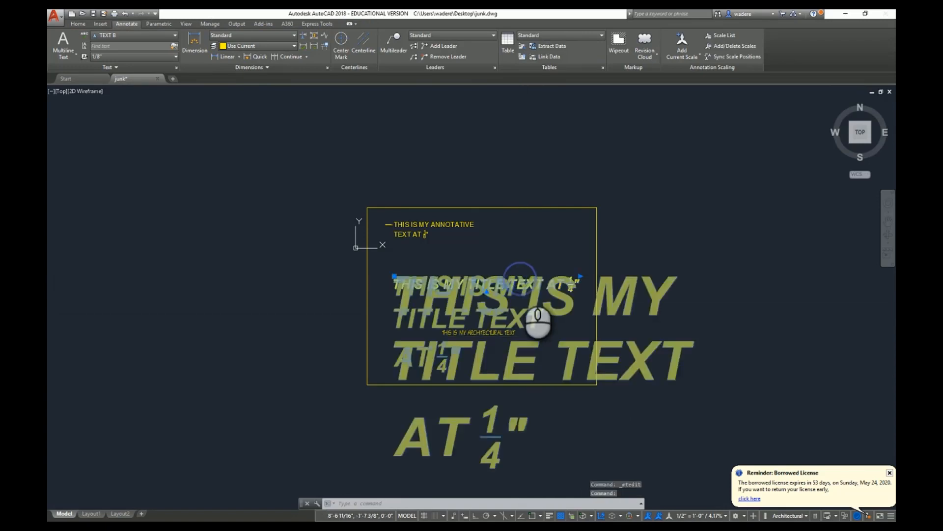
left_click_drag(506, 284, 476, 284)
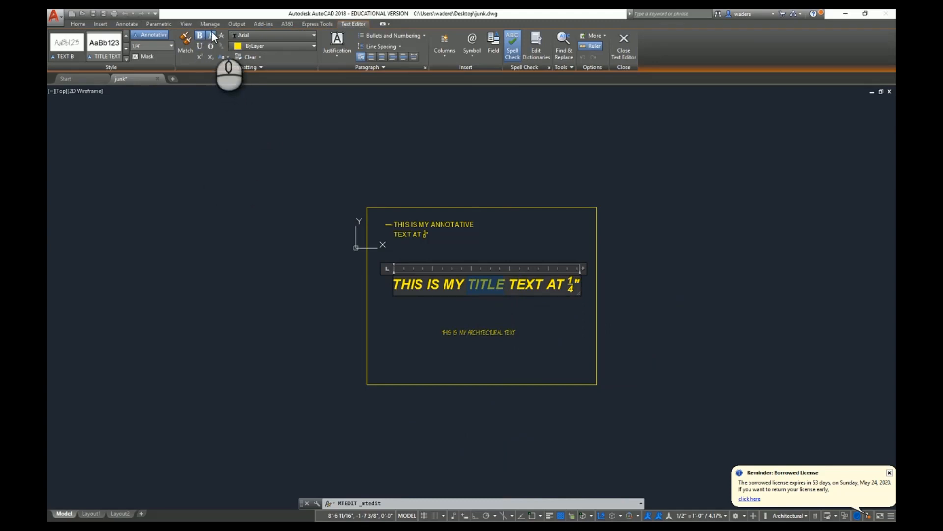
left_click(561, 321)
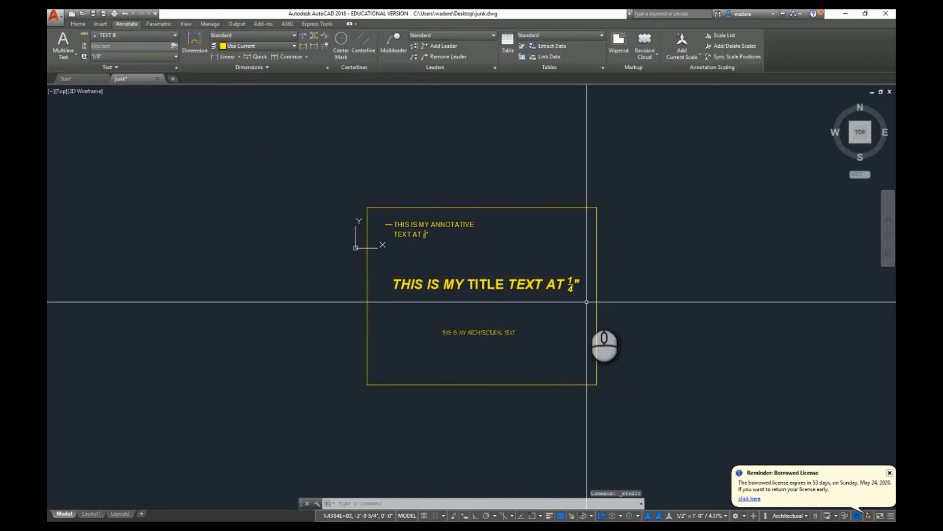
Reopen the title text for editing and remove the bold formatting from the word MY
left_click(450, 282)
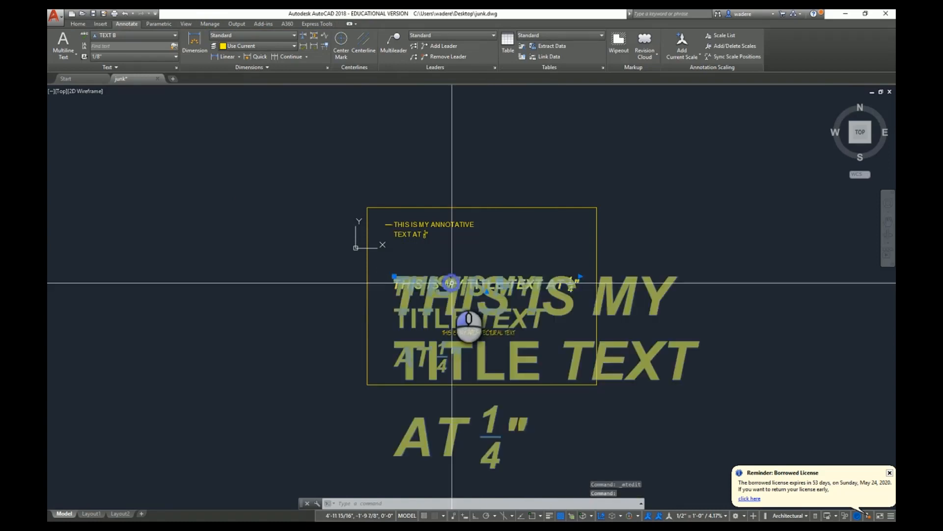
double_click(451, 283)
double_click(454, 285)
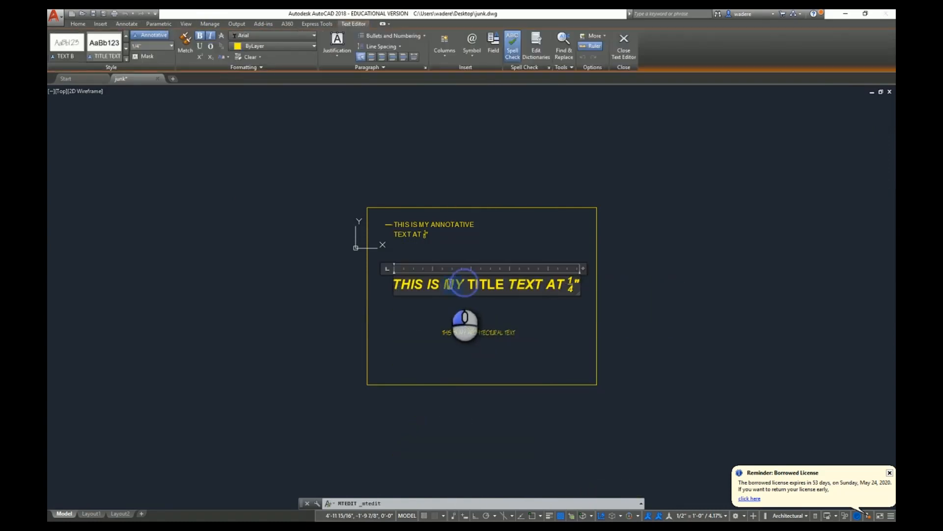
left_click(199, 35)
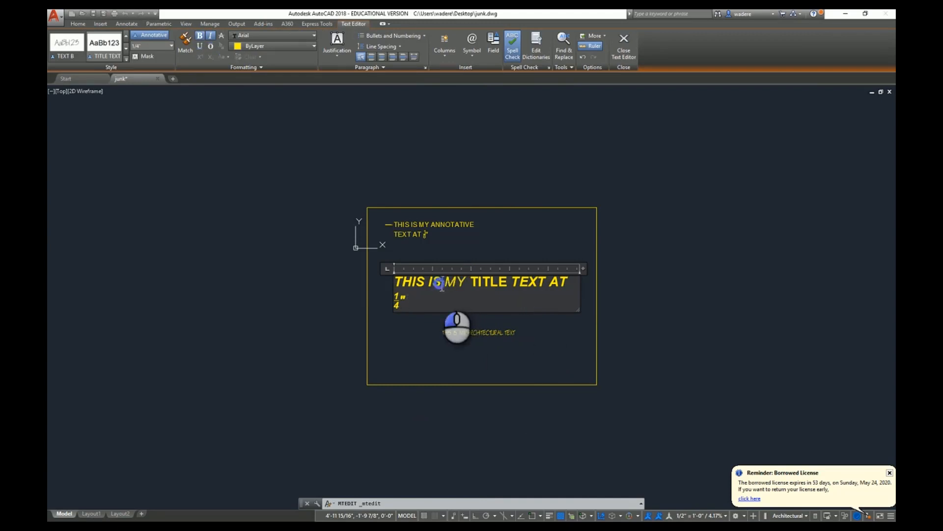
Underline the words THIS IS and overline the words TEXT AT in the title text
left_click_drag(442, 286, 395, 283)
left_click(200, 48)
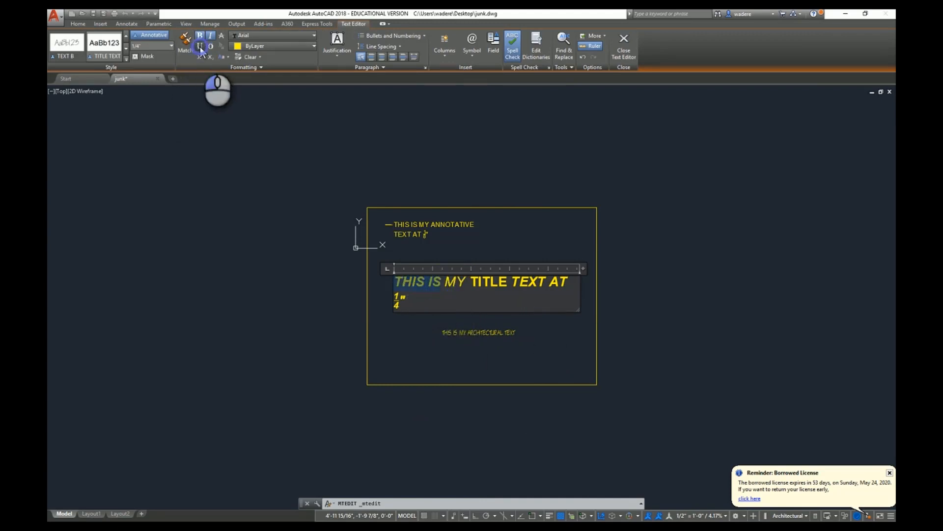
left_click(539, 277)
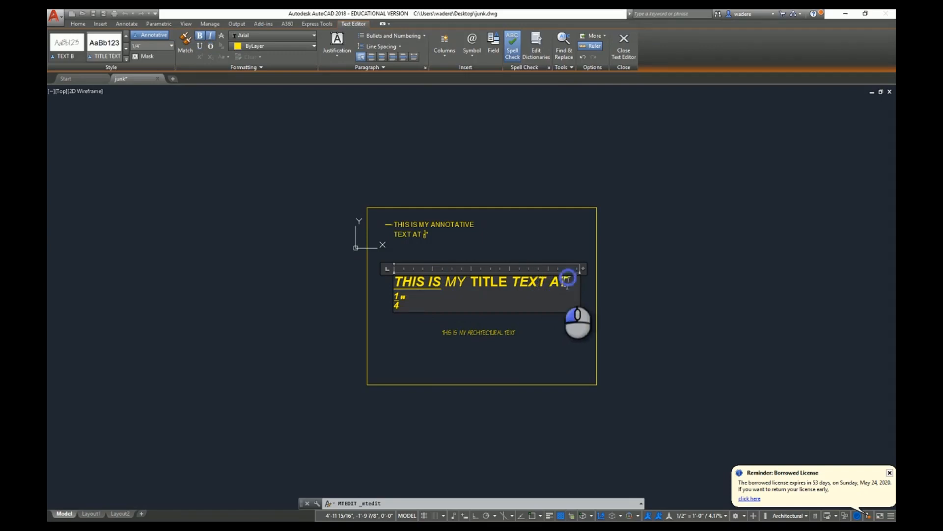
left_click_drag(568, 279, 512, 281)
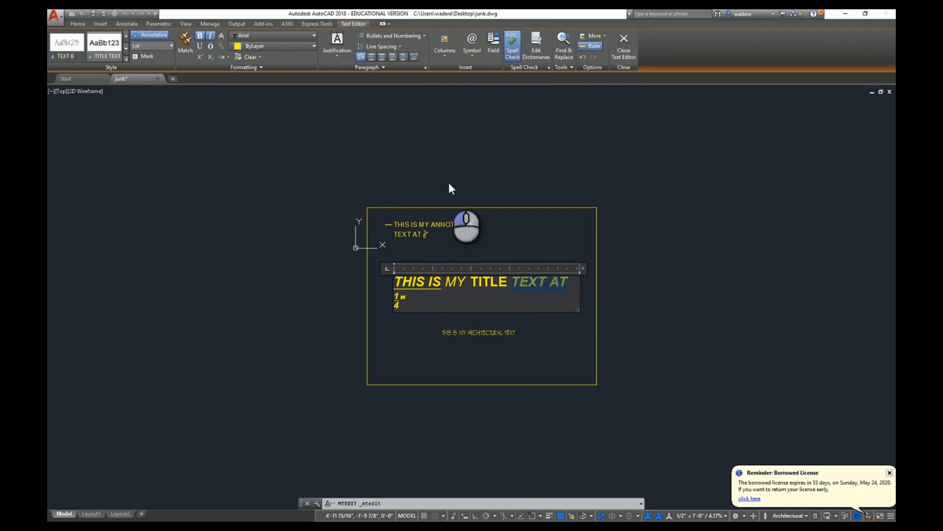
left_click(211, 46)
left_click(524, 297)
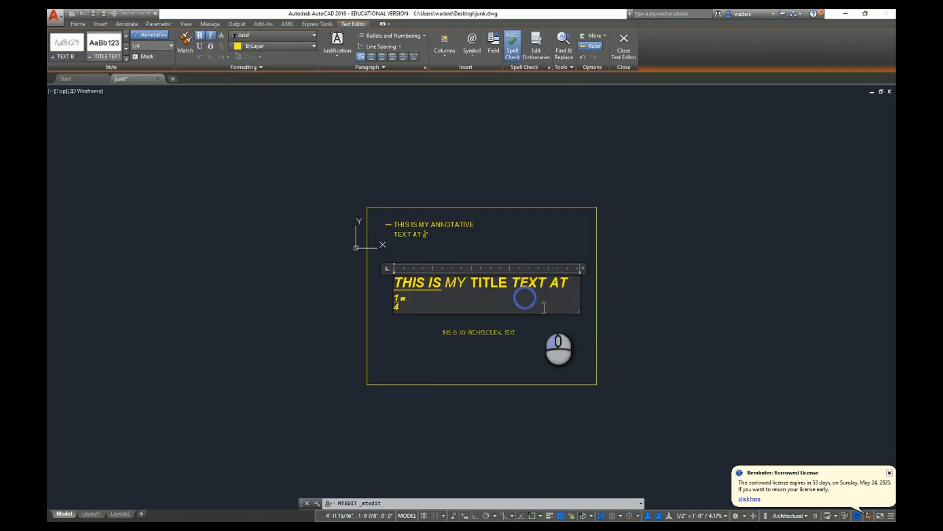
Apply strikethrough to the 1/4" fraction at the end of the title text
left_click_drag(413, 303, 391, 301)
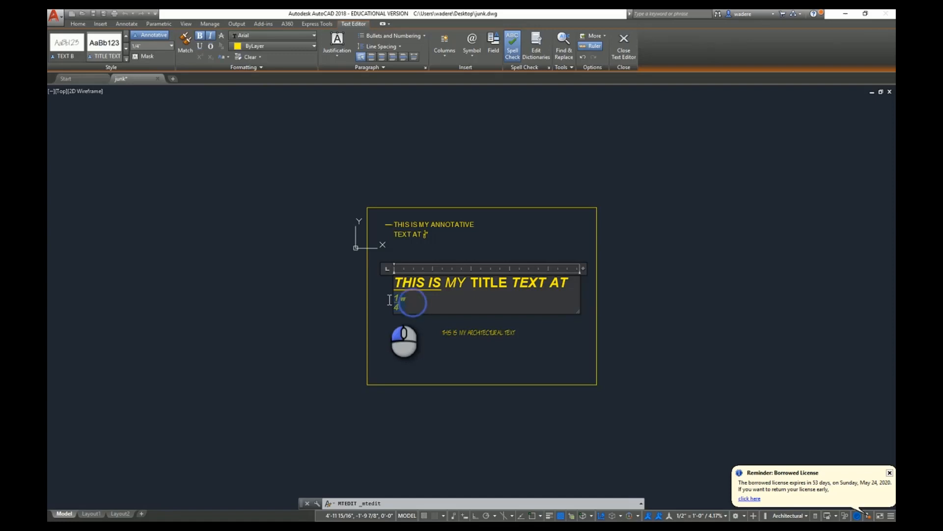
left_click(222, 37)
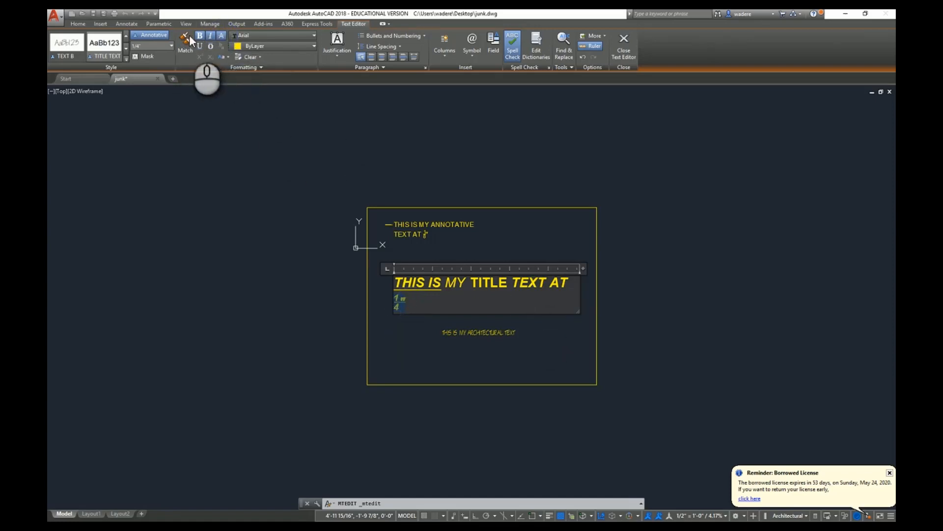
left_click(216, 46)
left_click(509, 285)
Change the font of the word TITLE to Bell MT and finish editing the text
left_click_drag(509, 285, 475, 287)
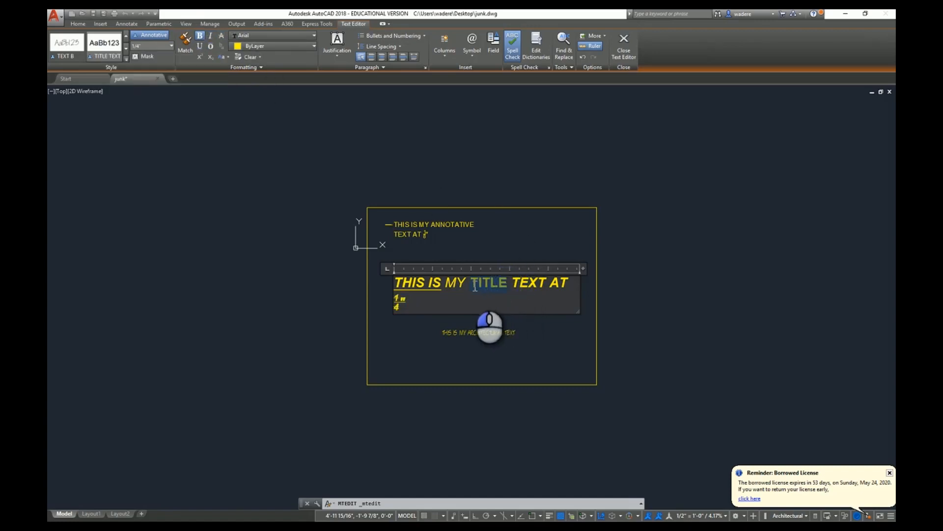
left_click(314, 35)
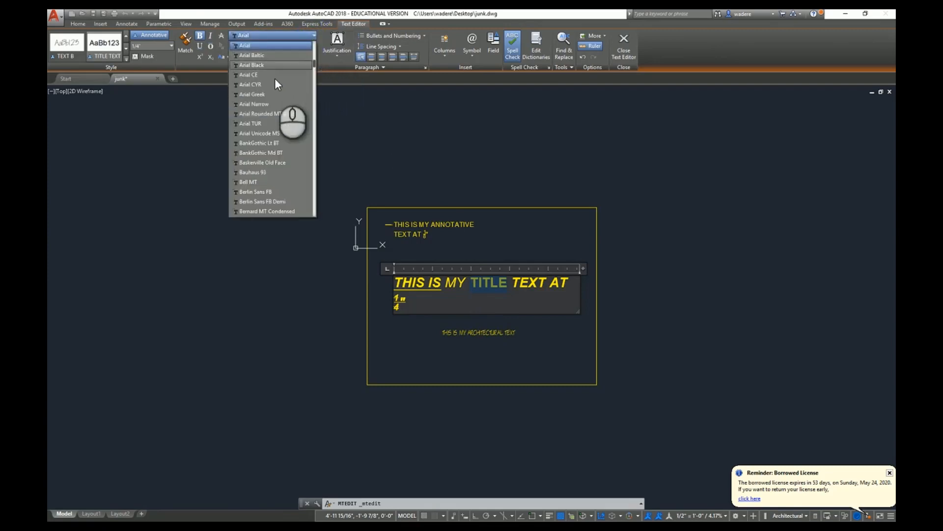
left_click(258, 182)
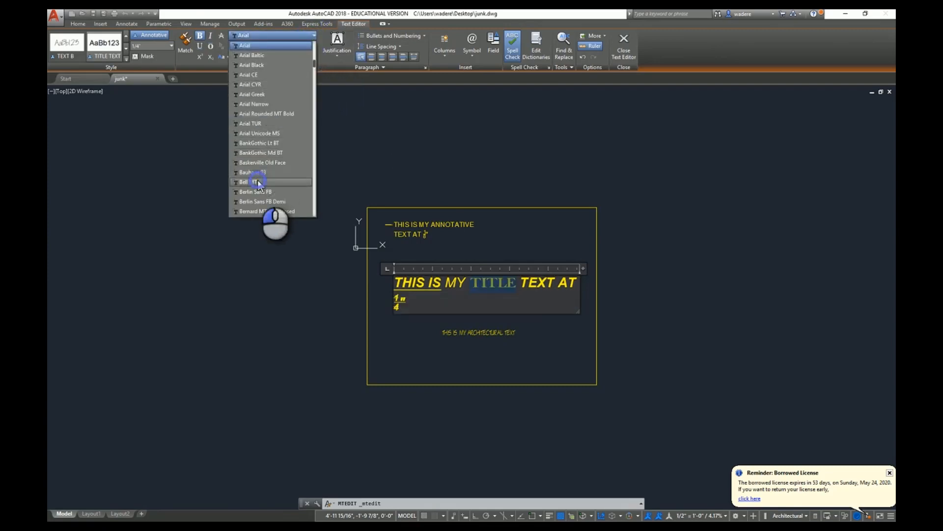
left_click(526, 347)
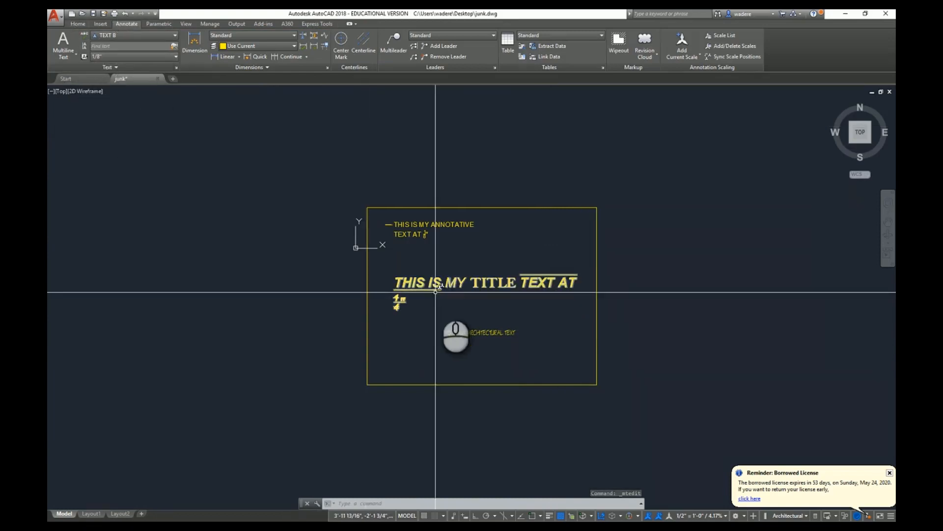
Reopen the title text, try center and right alignment on all of it, and finish with left alignment
left_click(493, 284)
double_click(497, 284)
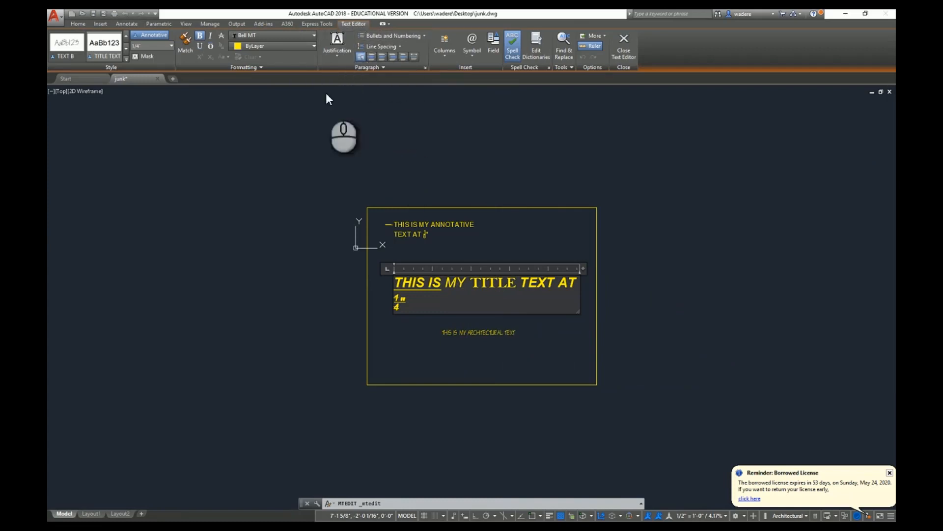
left_click(371, 57)
left_click_drag(418, 303, 405, 200)
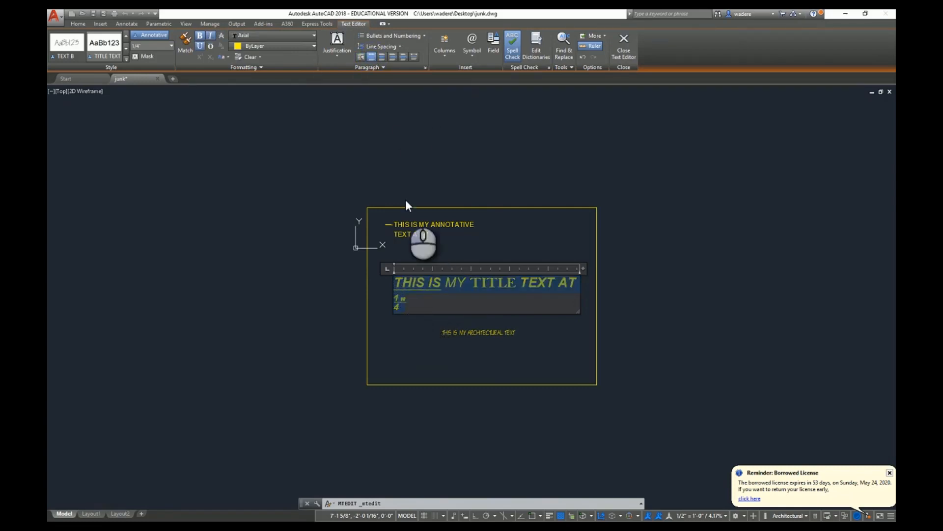
left_click(382, 56)
left_click(393, 57)
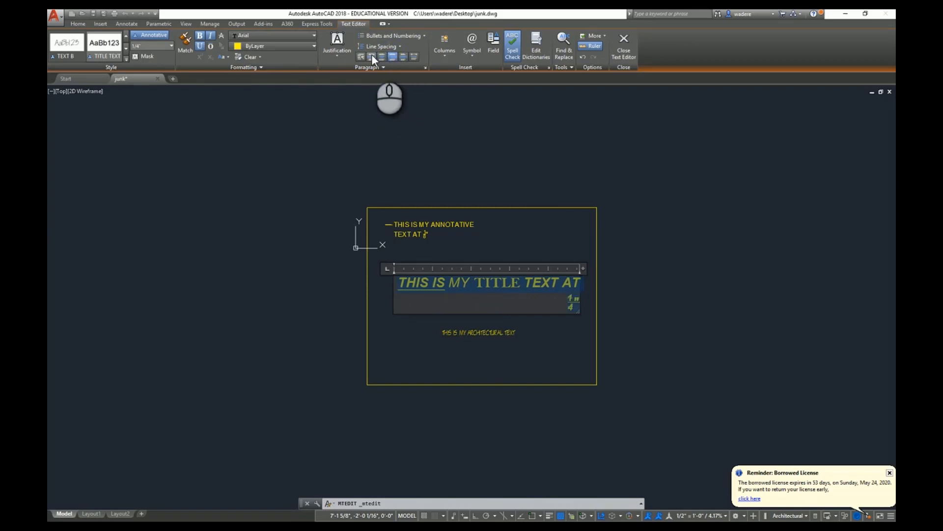
left_click(372, 56)
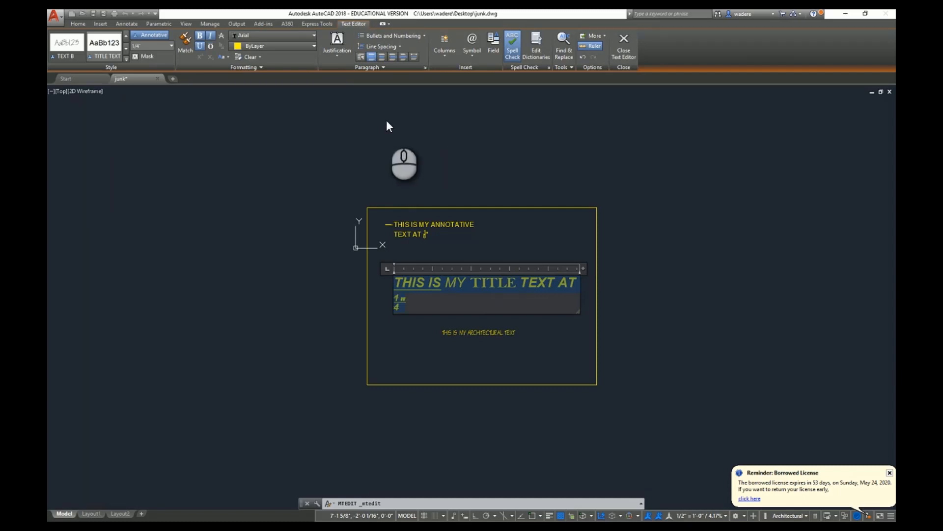
Number the title paragraph as a list, add a bulleted sub-item below it, and finish editing
left_click(395, 283)
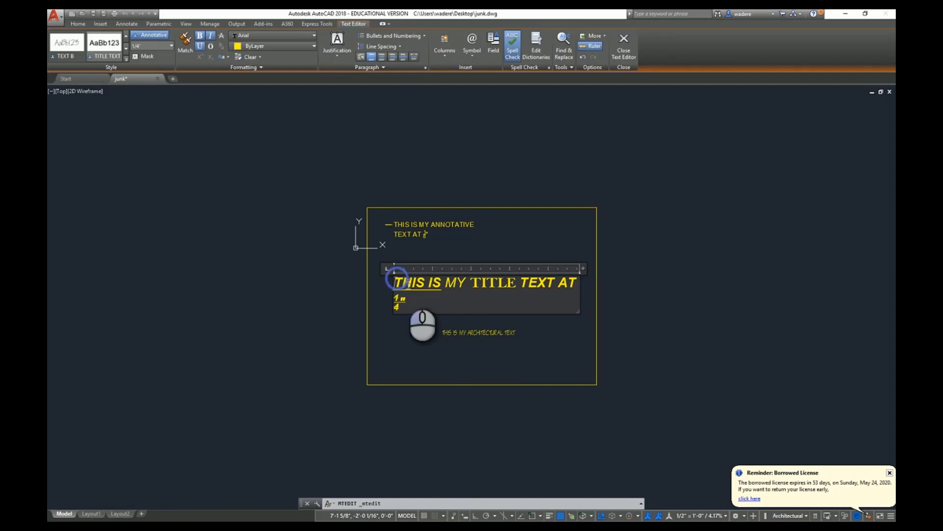
left_click(370, 39)
left_click(344, 58)
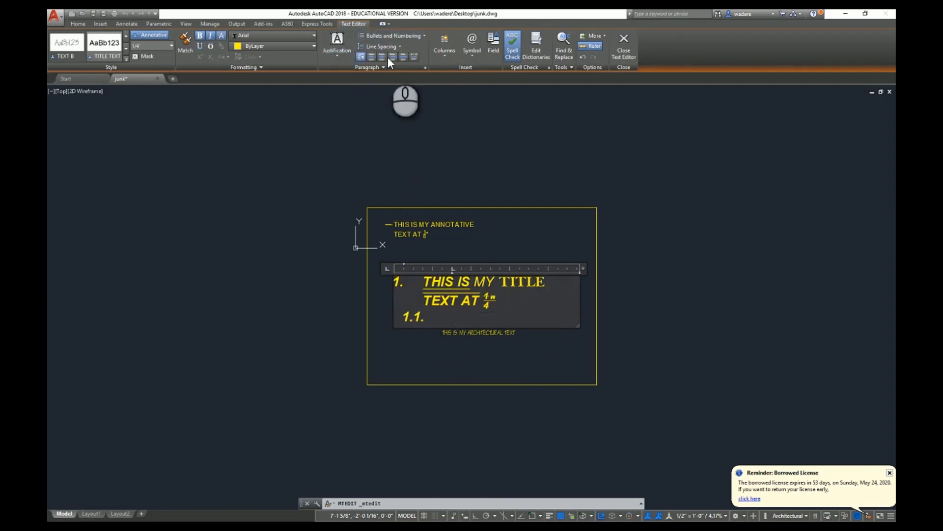
left_click(386, 36)
left_click(362, 79)
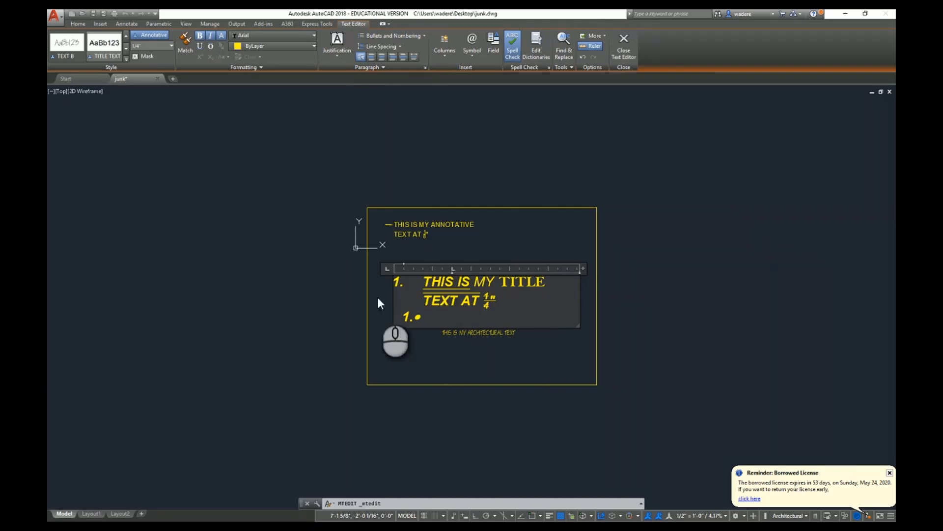
left_click(438, 257)
Create a multiline text box in the empty area beside the yellow rectangle and fill it with several lines of random filler text
middle_click_drag(438, 257, 242, 240)
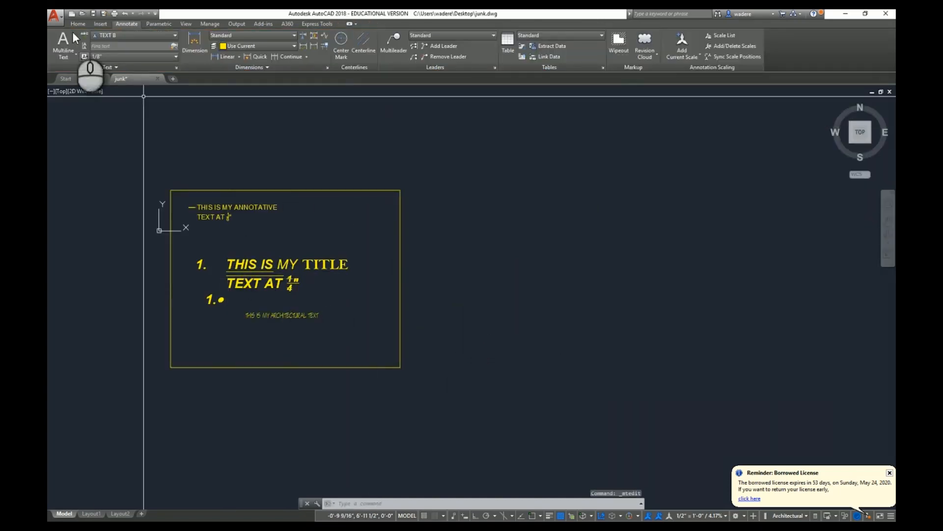
left_click(62, 55)
left_click(478, 196)
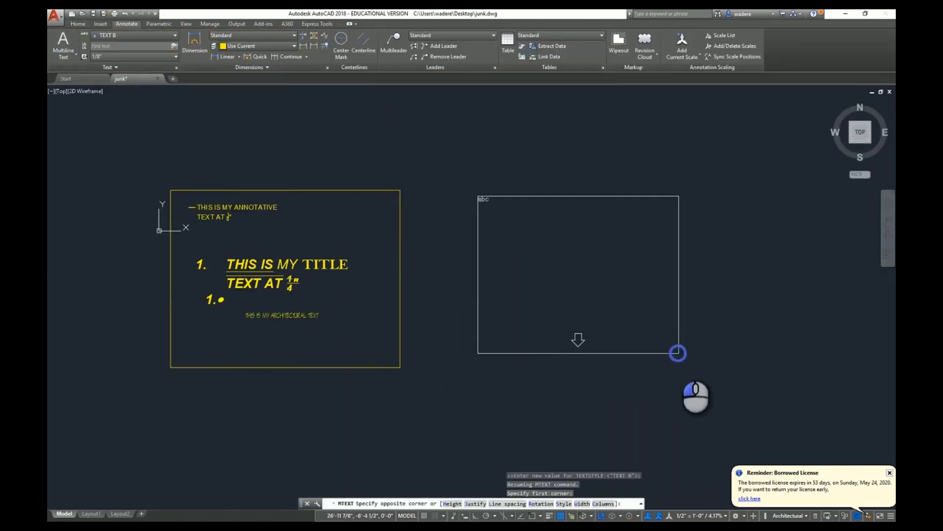
left_click(678, 353)
type("sdkf")
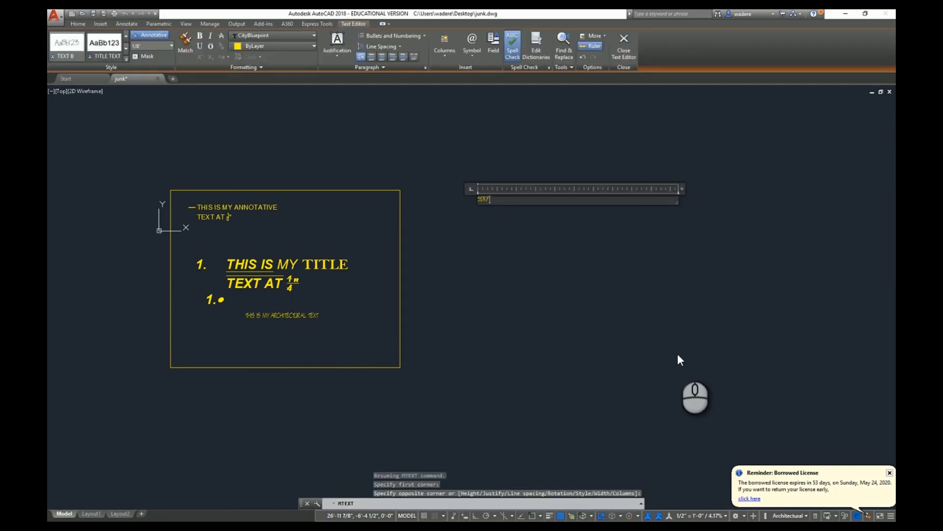
type("sdfjs;fjsdfjsdjfsdjf;sdjf j;lkj;fsjfs")
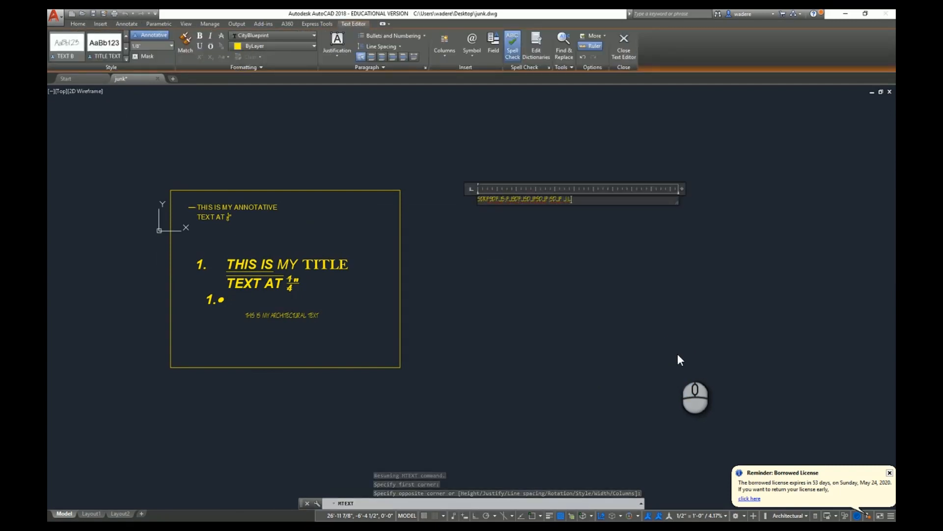
type(" jl;j;folk;lksdfsdfsdfsdfsdfsdfsdfsdfsdfsdfs sfsfsfsdfs sdfsfs sdfsfsdfs sdfsfsd sfsfsdfs sfsfsf sdfsdfs sdfsfsfosdf sdfsfsdf sdfsdfsfs sf ssdfsdf sdfsfsdfs")
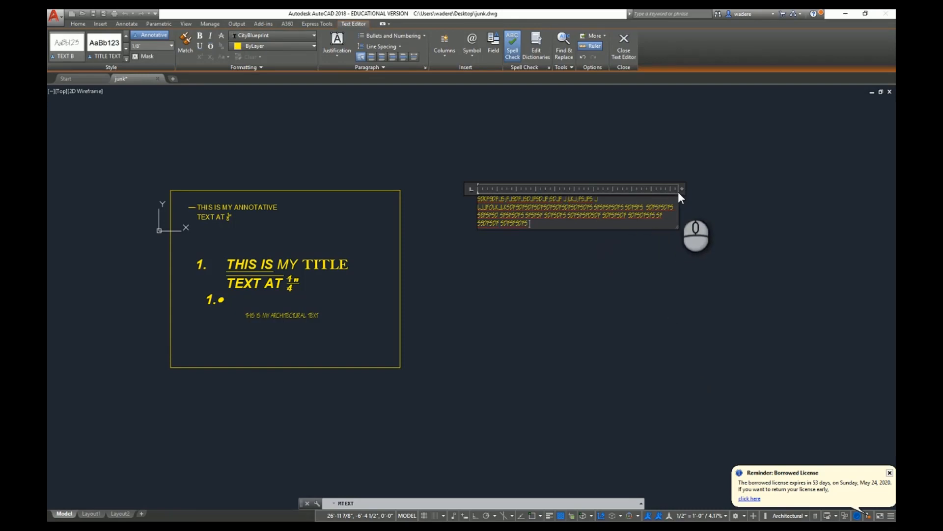
Narrow the filler text's column to about 3'-10" and widen it back to roughly its original width
left_click_drag(681, 189, 547, 193)
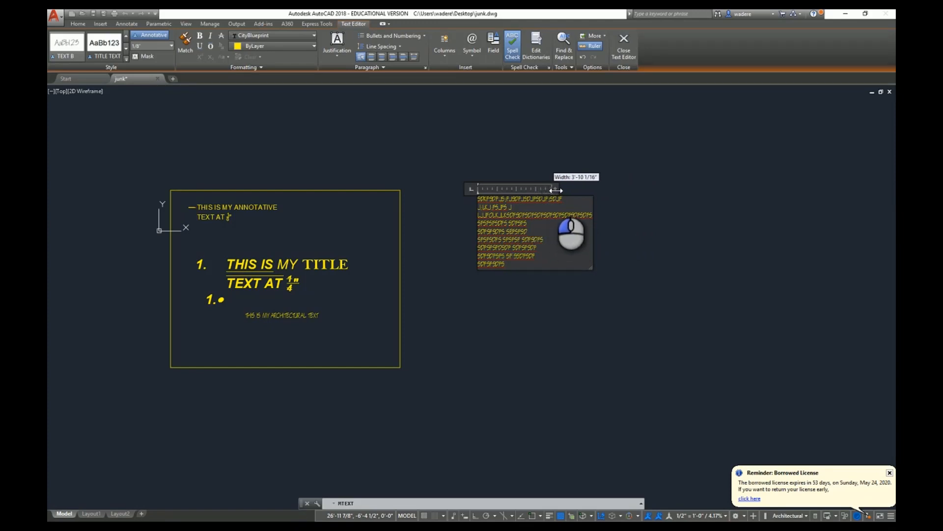
left_click_drag(556, 190, 681, 189)
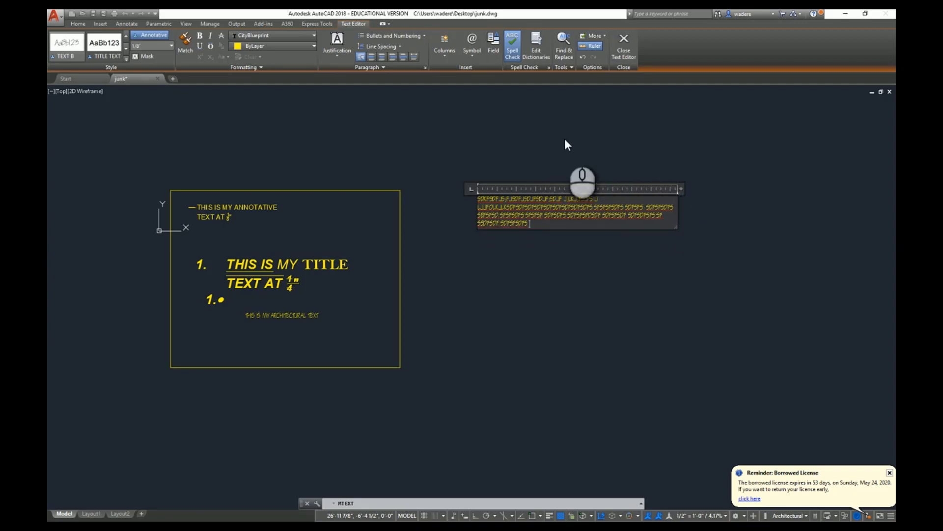
Split the filler text into two static columns and shorten them to about two lines so the text flows into the second column
left_click(444, 54)
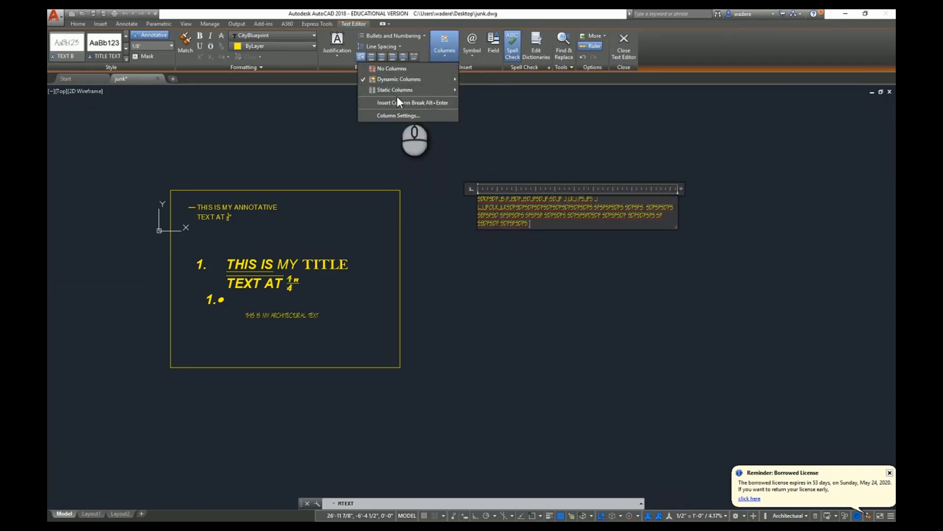
mouse_move(413, 90)
left_click(339, 95)
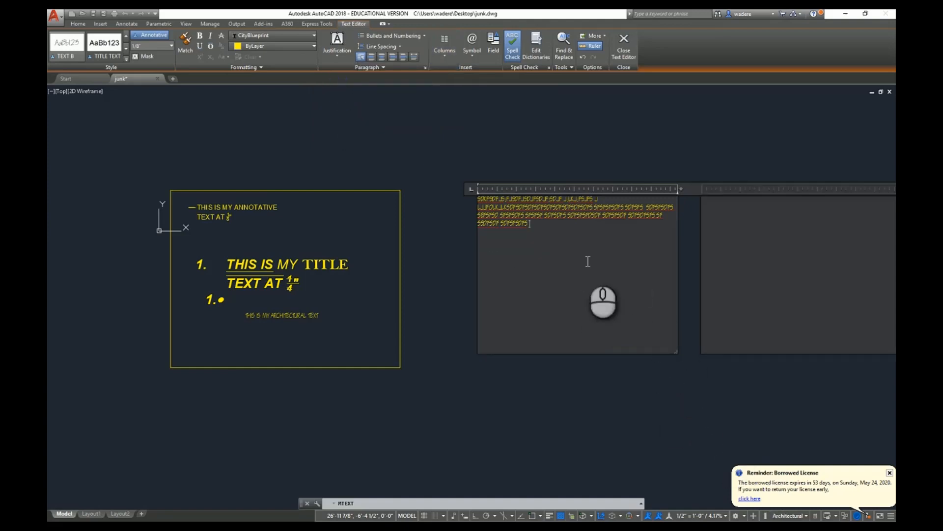
left_click_drag(679, 355, 644, 215)
middle_click_drag(737, 320, 478, 347)
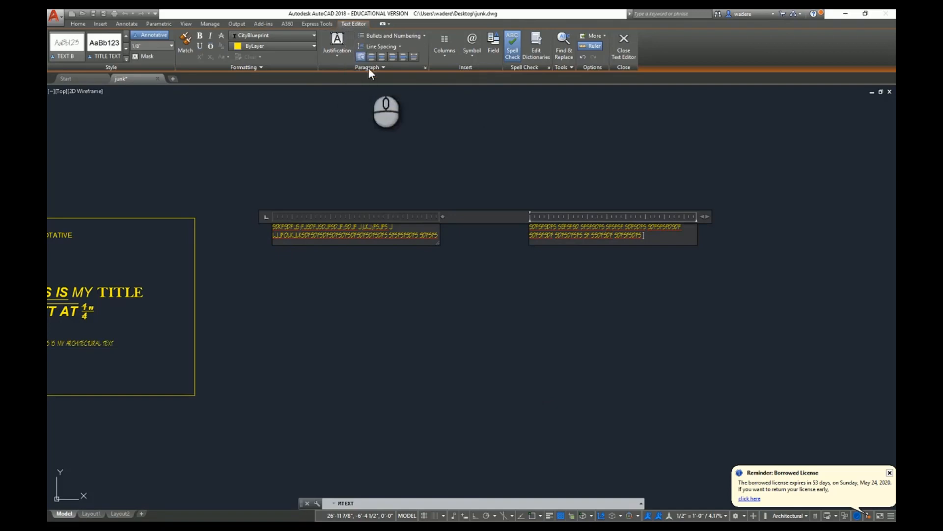
Change the filler text to four static columns
left_click(438, 58)
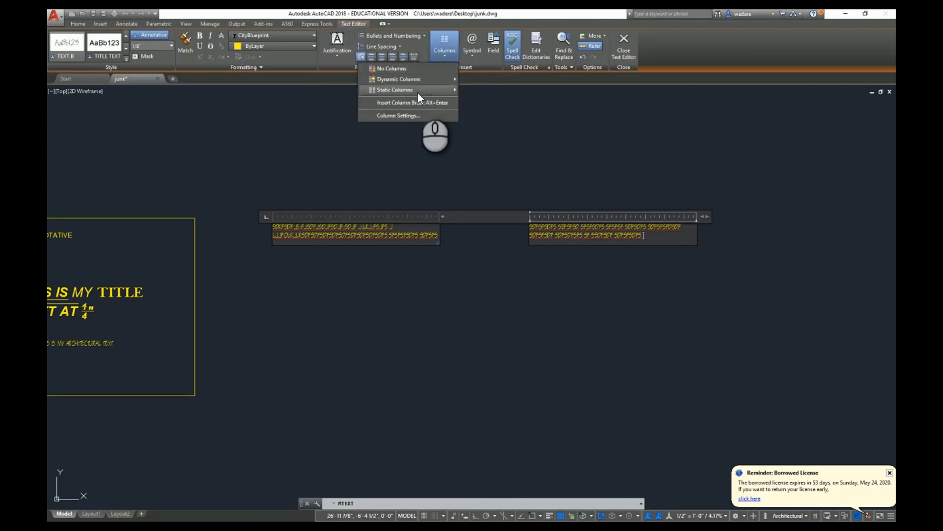
mouse_move(417, 92)
left_click(338, 114)
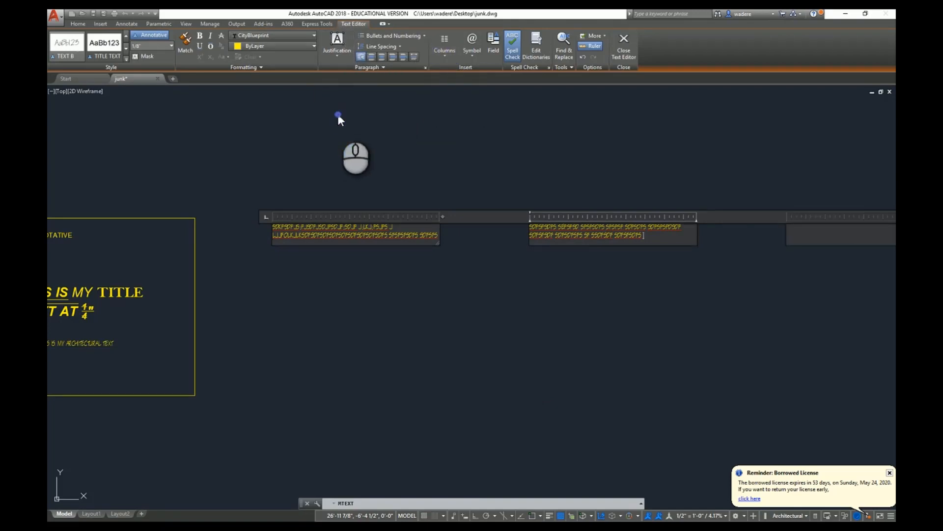
scroll(665, 318, "down", 2)
middle_click_drag(665, 319, 515, 283)
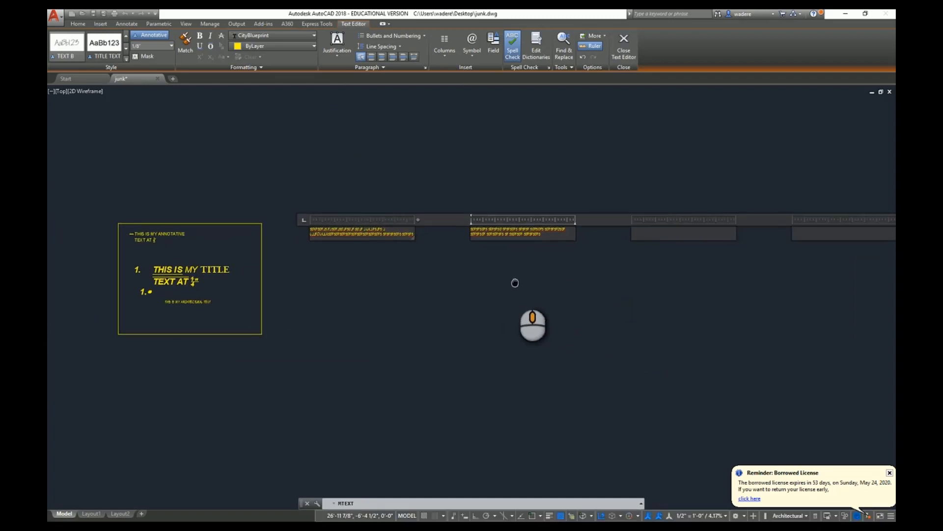
Remove the columns from the filler text and narrow its text box to about half the yellow rectangle's width
left_click(430, 58)
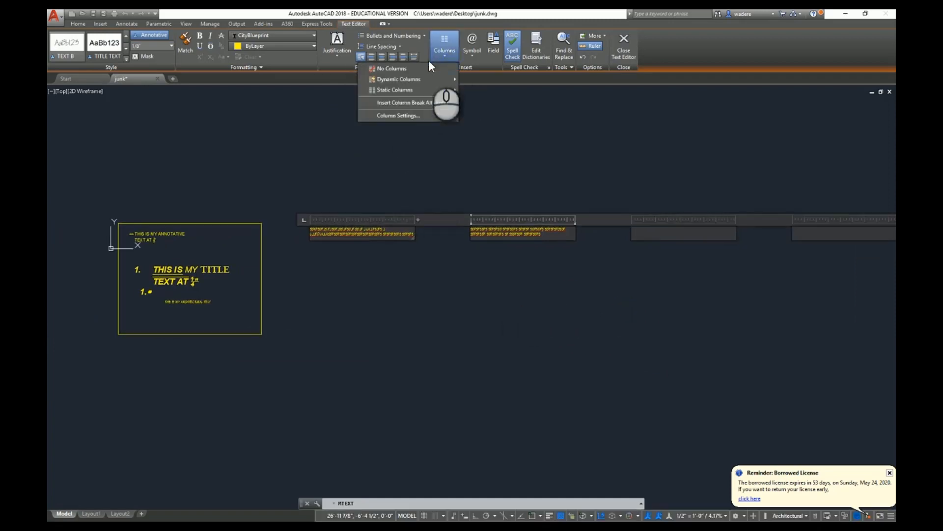
left_click(388, 67)
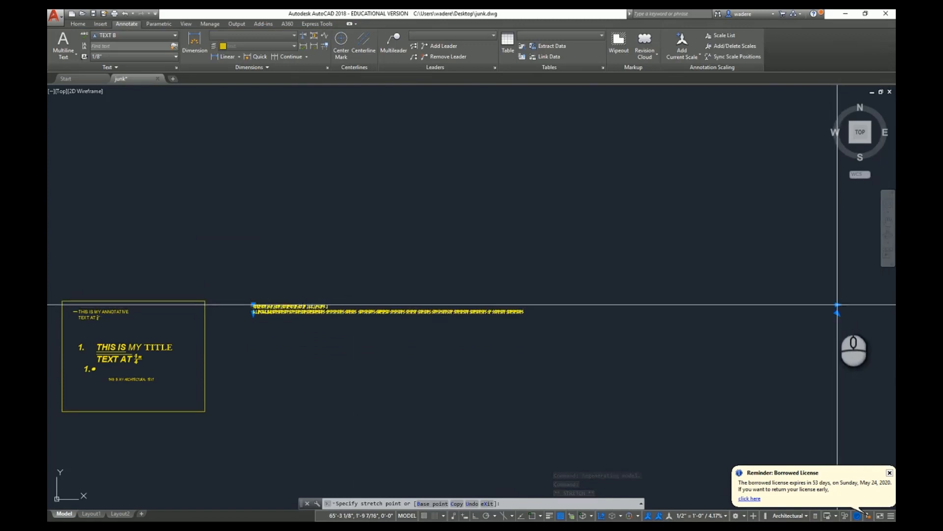
left_click(329, 305)
middle_click_drag(368, 337, 567, 324)
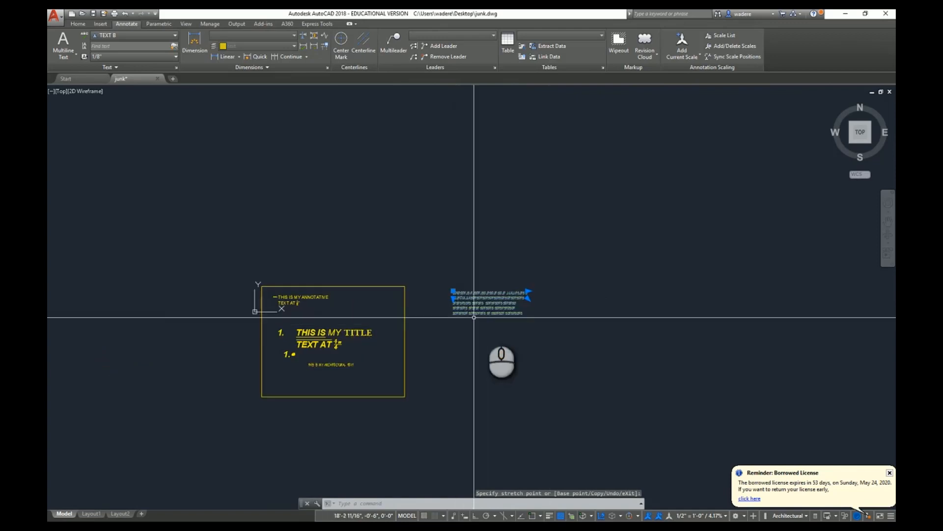
Move the filler text block a short distance up and to the left by its insertion grip
scroll(488, 318, "up", 8)
middle_click_drag(489, 318, 471, 379)
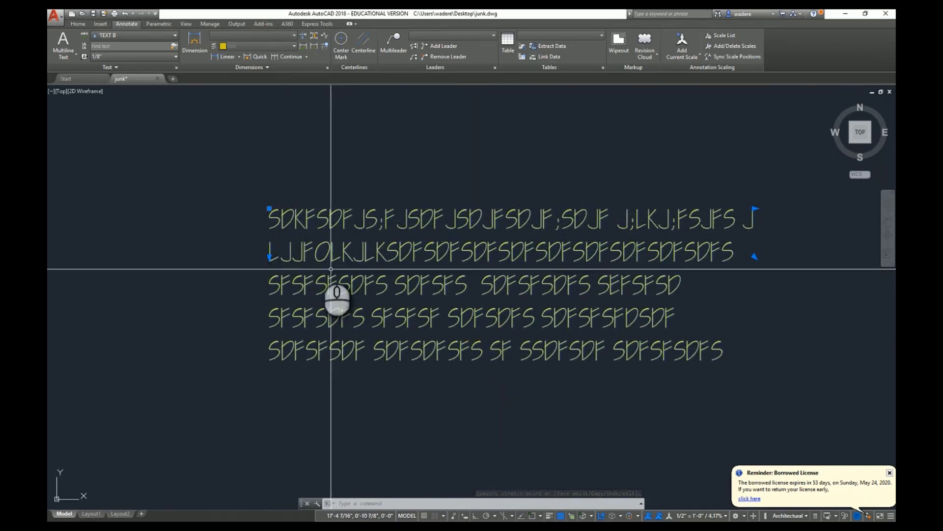
left_click(269, 209)
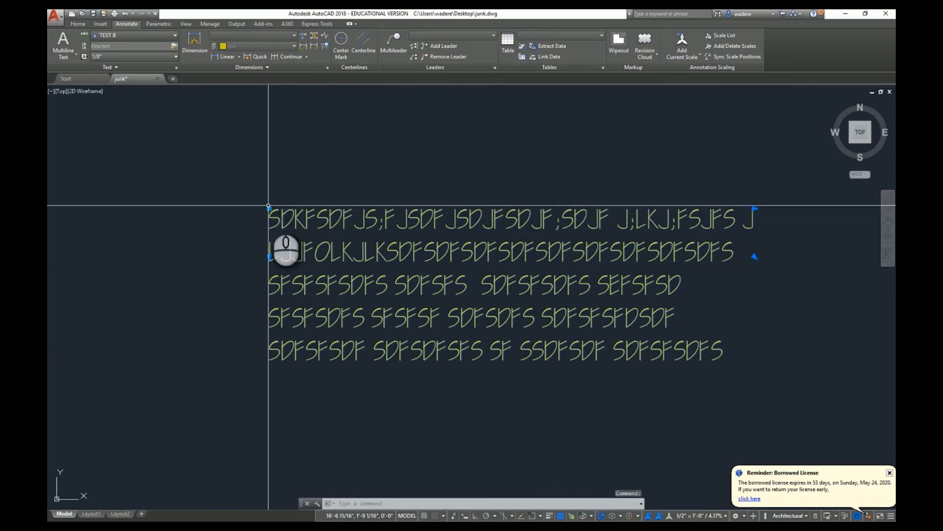
left_click(214, 155)
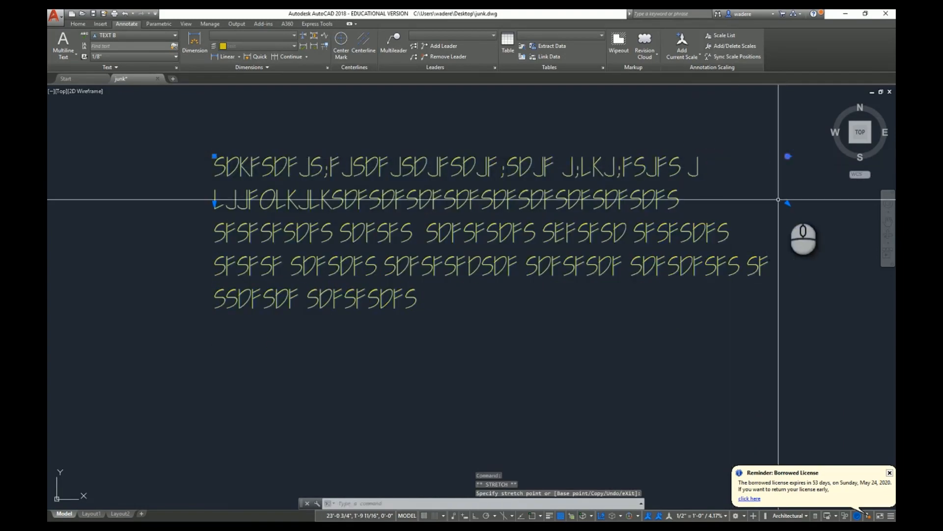
Stretch the filler text box about a quarter wider and extend its height well below the last text line
left_click(824, 317)
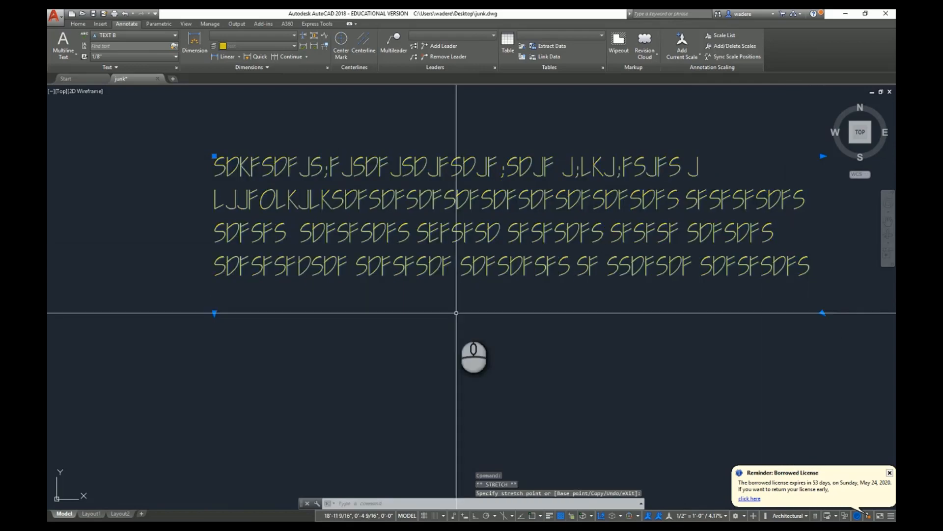
left_click(214, 313)
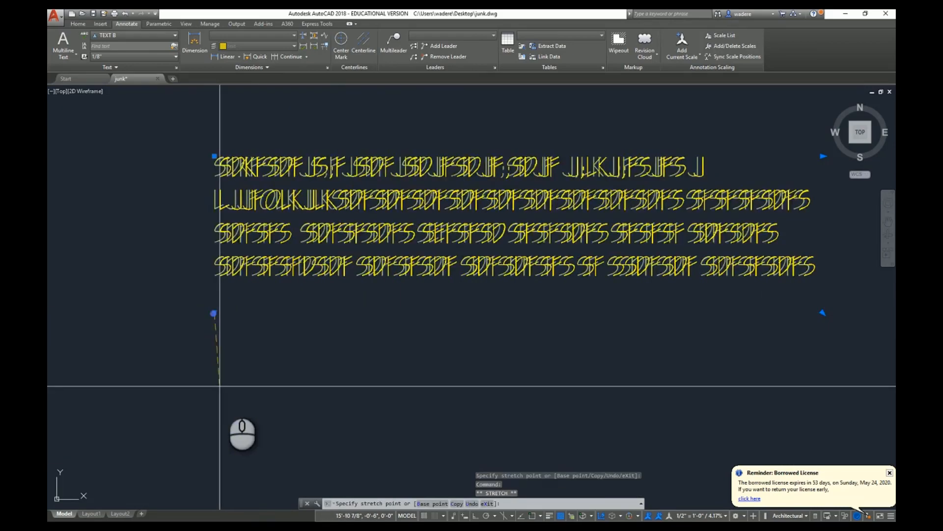
left_click(219, 397)
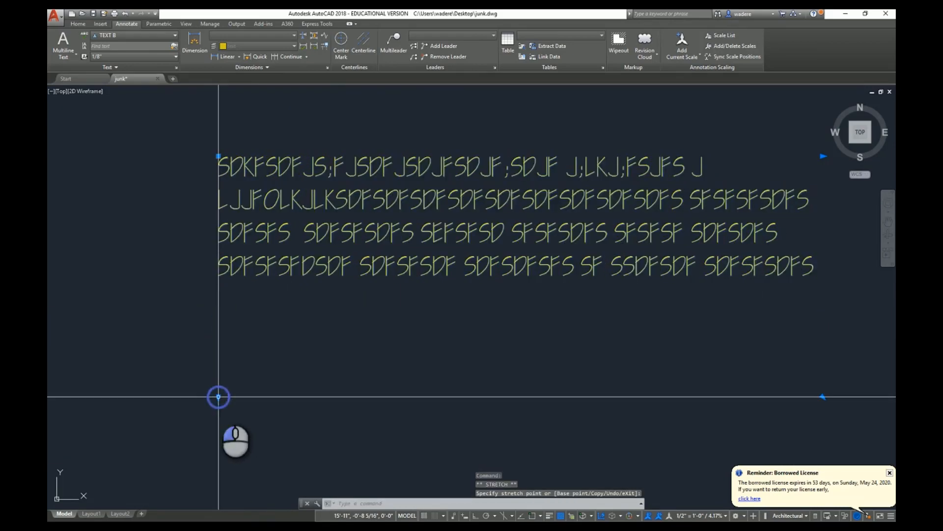
Open the filler text for editing and append the Arial character ß from the Character Map at its end
double_click(442, 196)
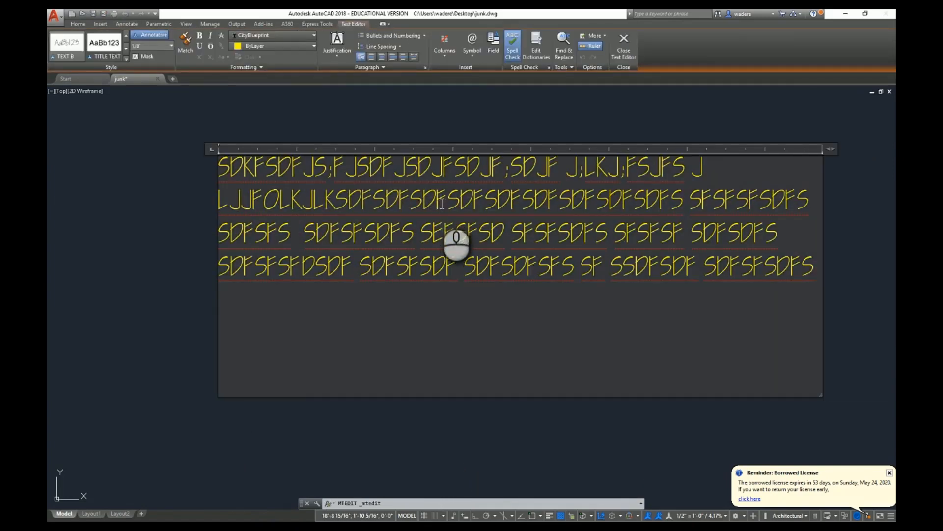
left_click(470, 57)
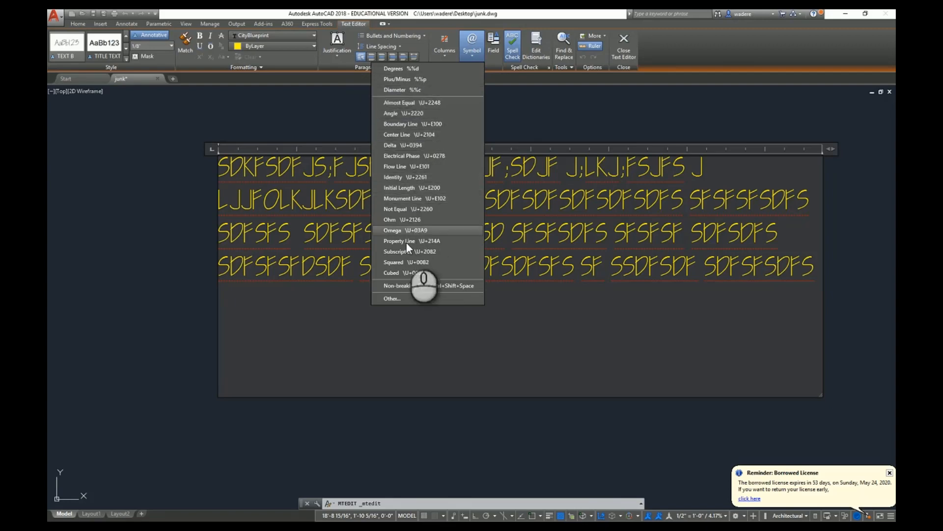
left_click(393, 299)
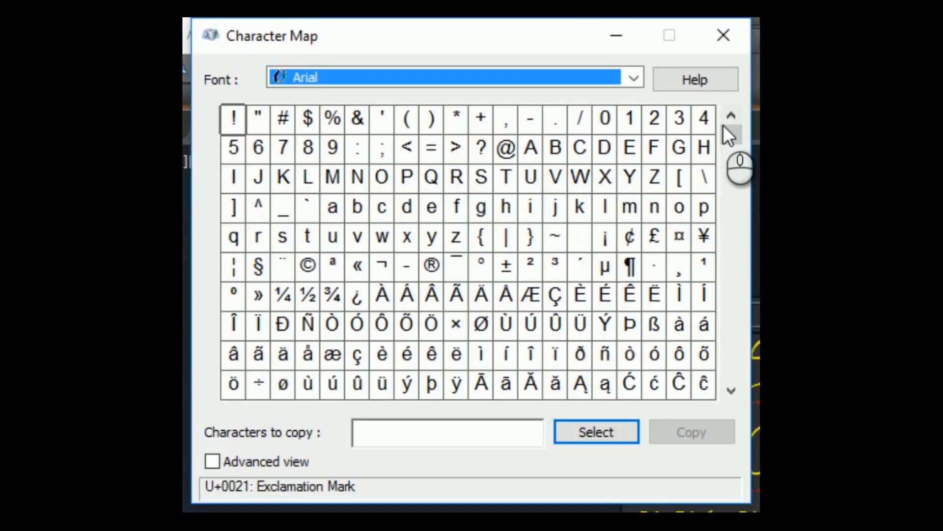
mouse_move(723, 129)
left_mouse_down()
mouse_move(709, 387)
mouse_move(711, 126)
left_mouse_up()
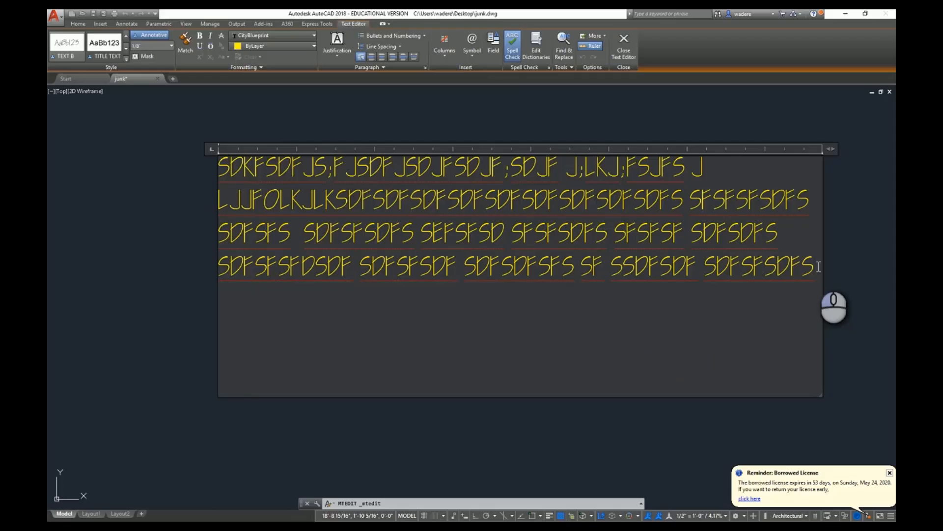
left_click(476, 55)
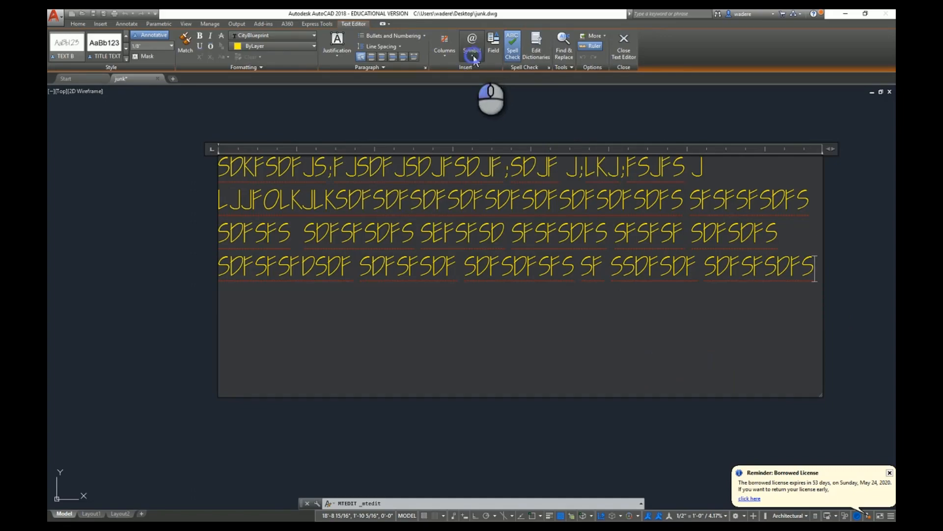
left_click(391, 298)
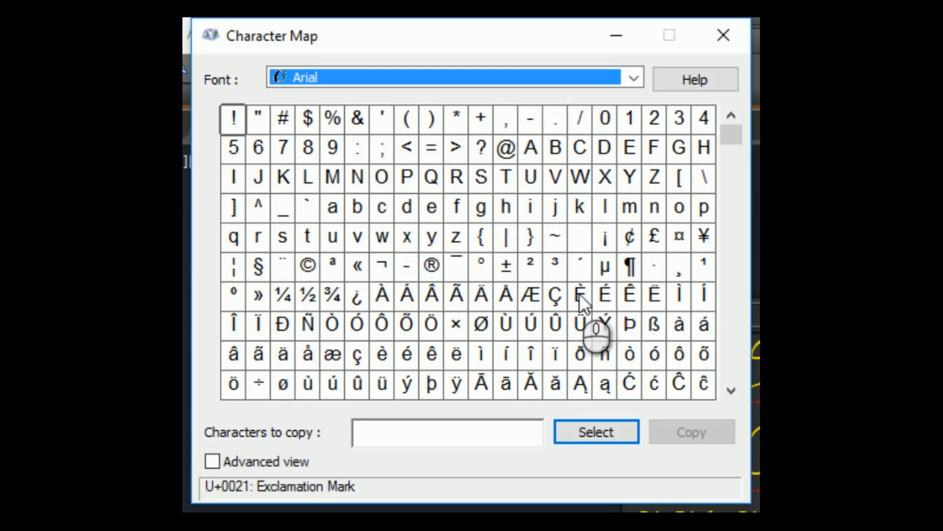
left_click(653, 325)
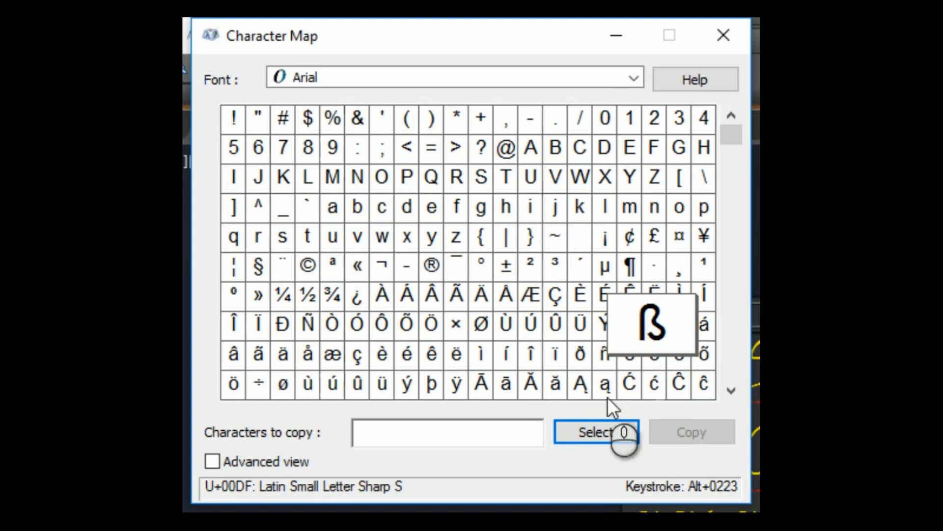
left_click(597, 432)
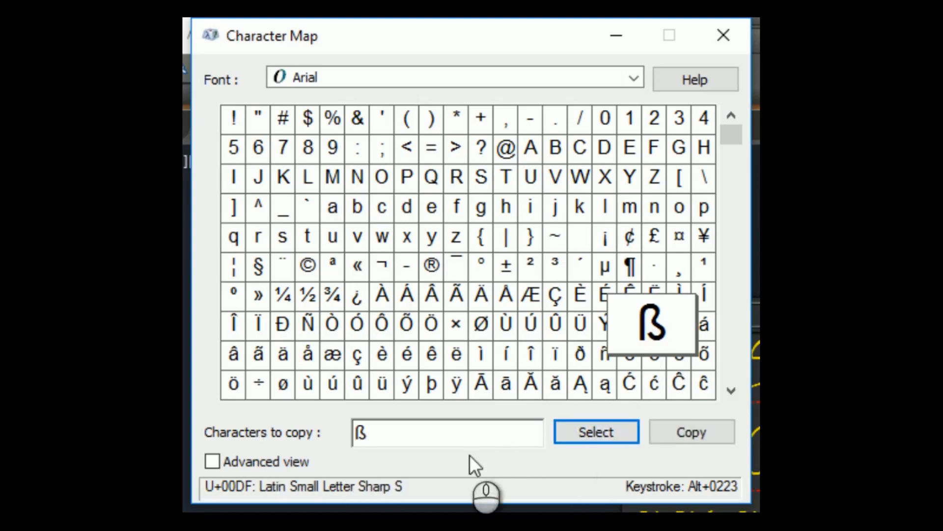
left_click(693, 431)
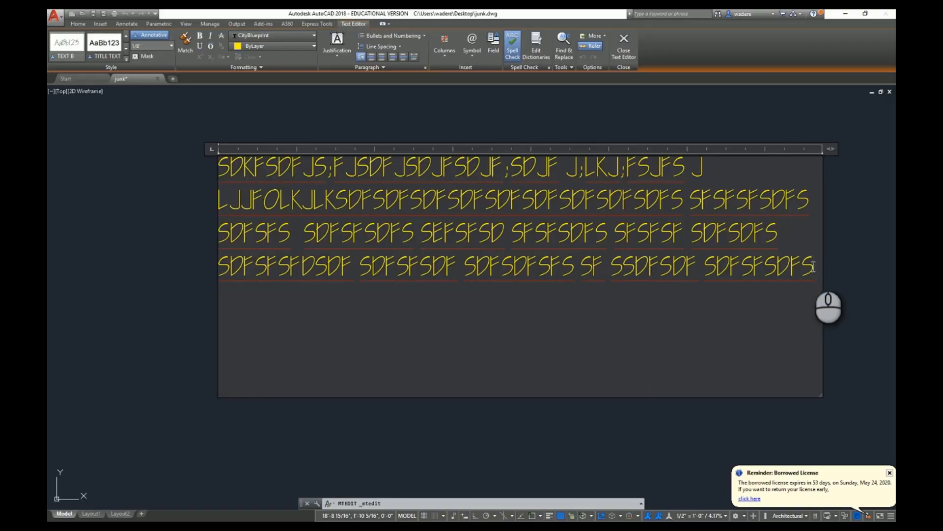
key("ctrl+v")
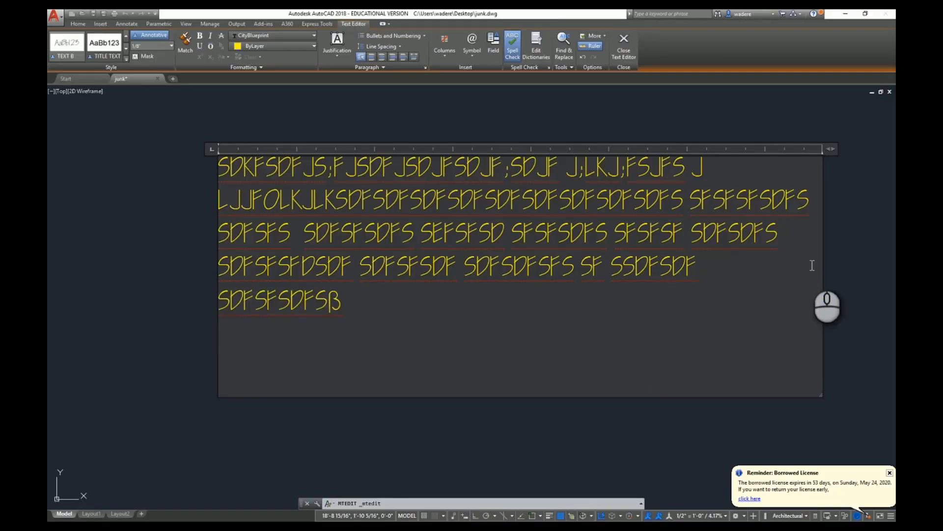
Put the ß on its own line, add a second ß beside it, and add one ß on each of four lines below
left_click(328, 302)
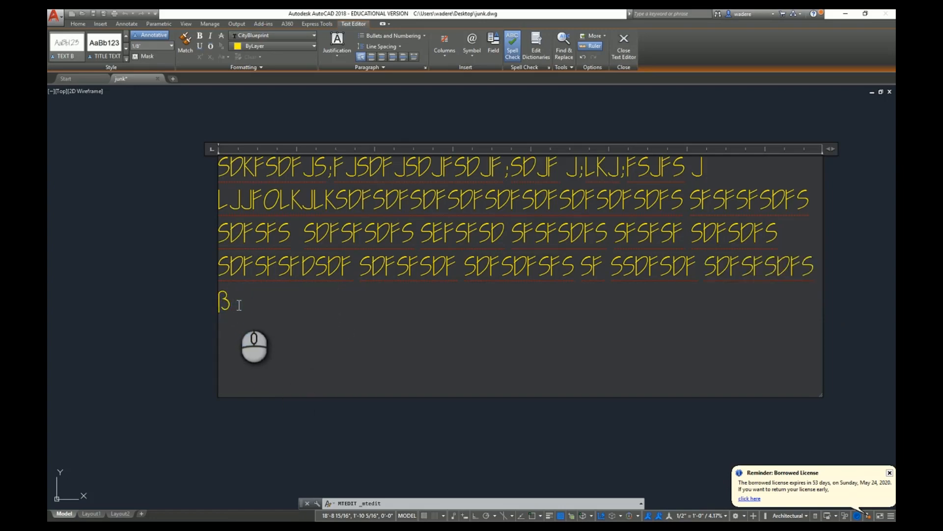
type("ß")
key("Return")
type("ß")
key("Return")
type("ß")
key("Return")
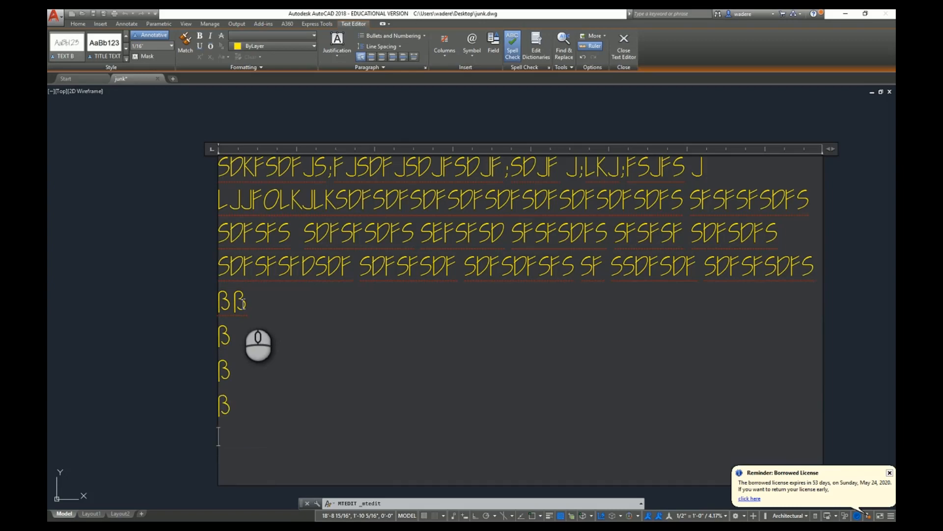
type("ß")
key("Return")
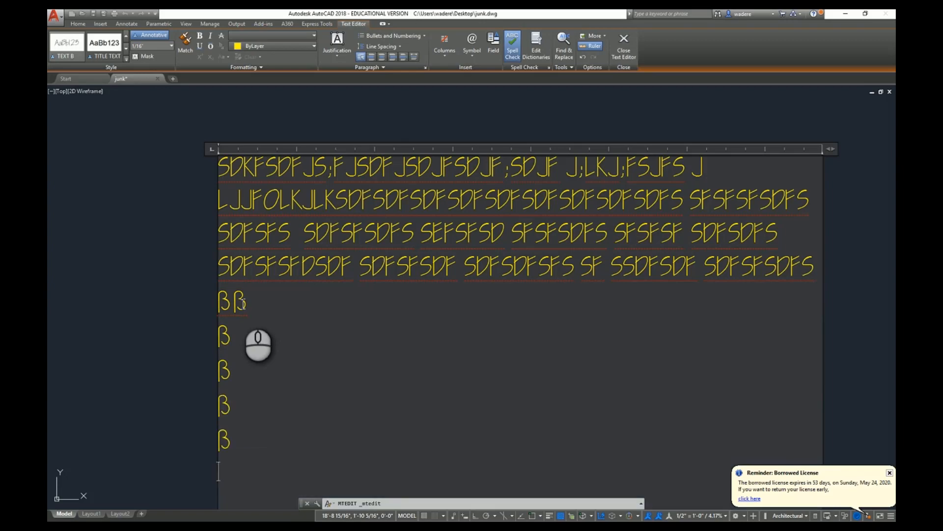
Insert a degree symbol after the ß on the second ß line and a plus/minus symbol on the third
left_click(470, 57)
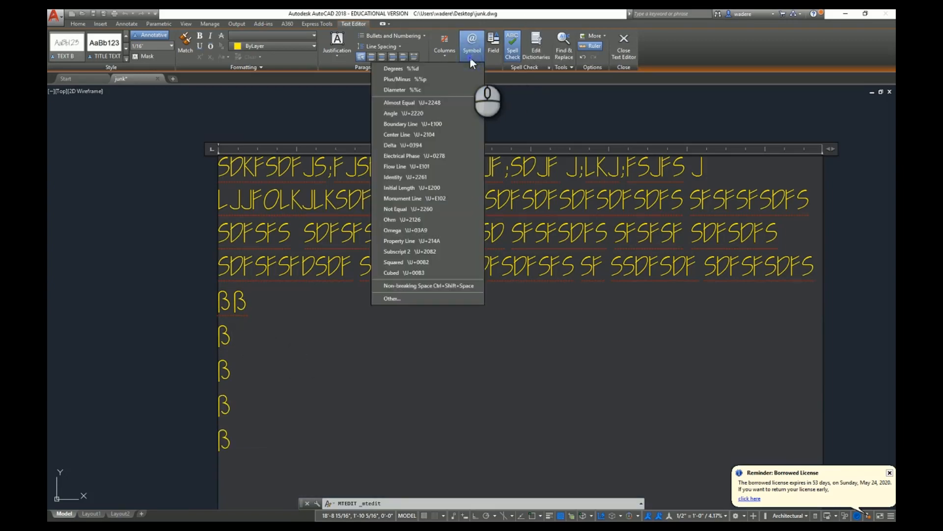
left_click(418, 69)
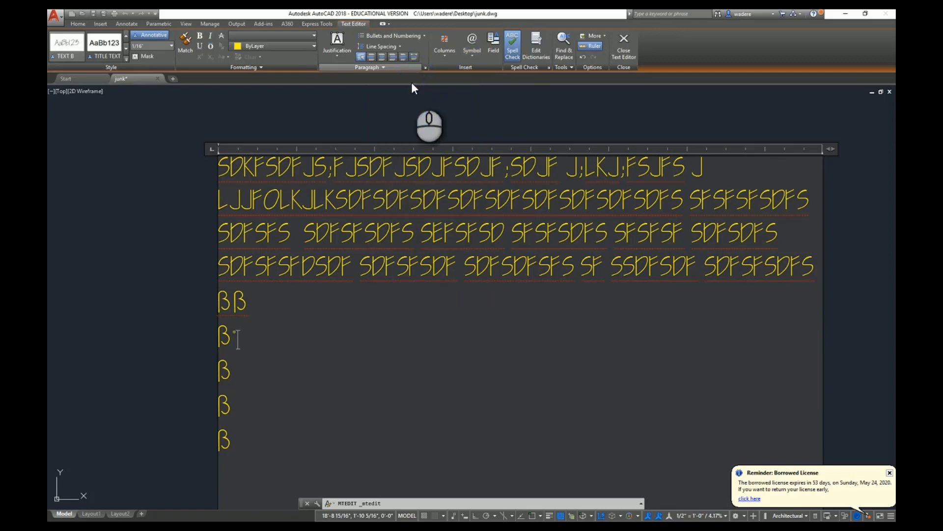
left_click(250, 375)
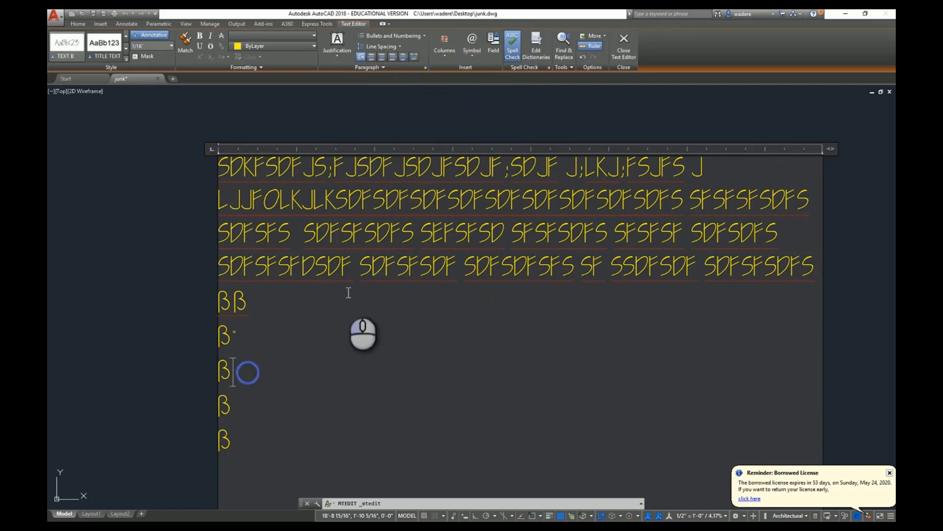
left_click(470, 49)
left_click(427, 82)
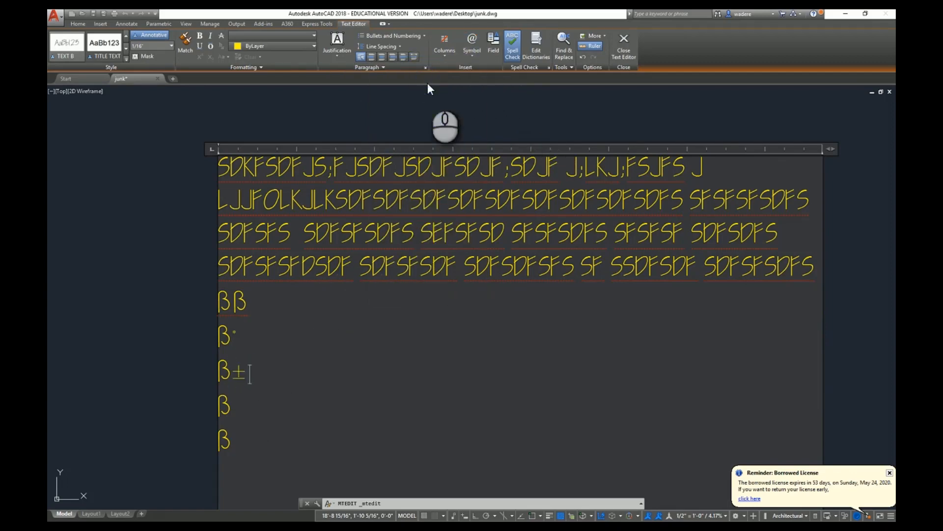
Insert a diameter symbol after the ß on the fourth ß line and reopen the list of symbol codes
left_click(229, 407)
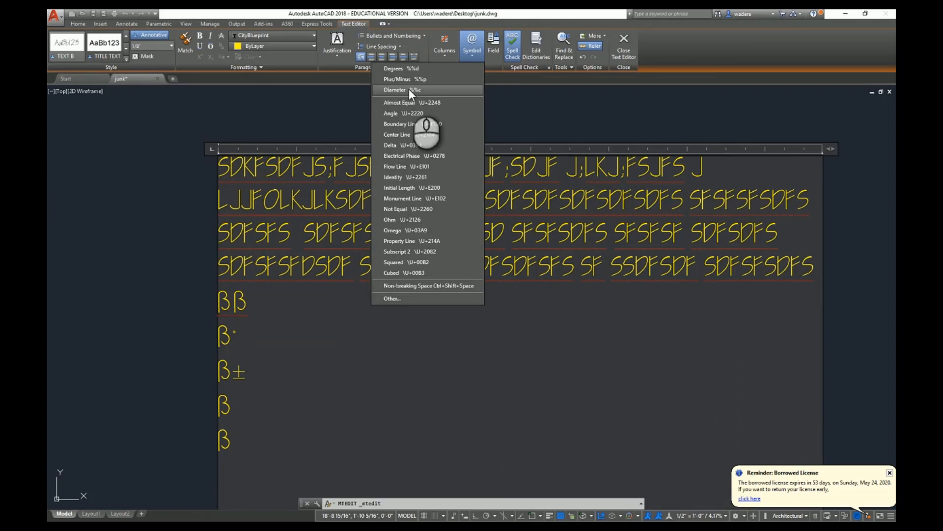
left_click(409, 90)
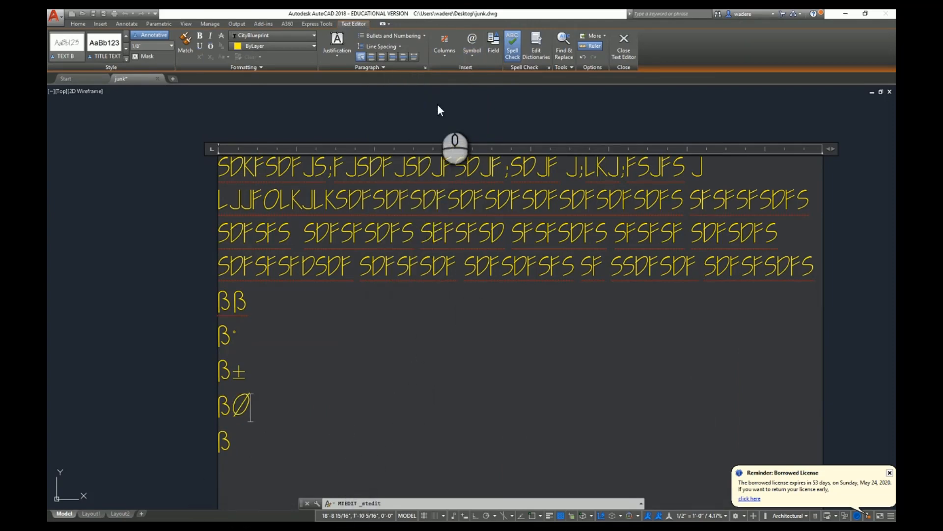
left_click(472, 55)
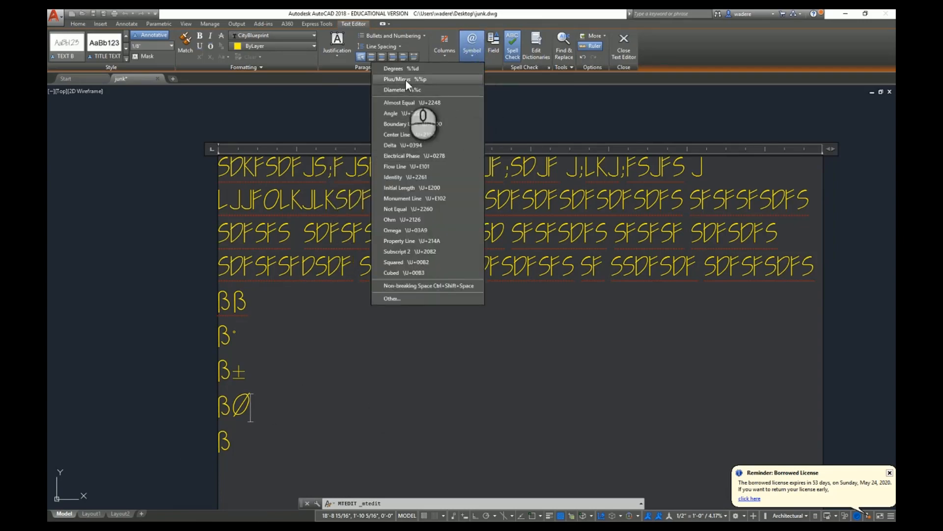
Add a plus/minus symbol after the last ß, followed by a PlotDate field in M/d/yyyy h:mm:ss tt format, and finish editing the text
left_click(242, 439)
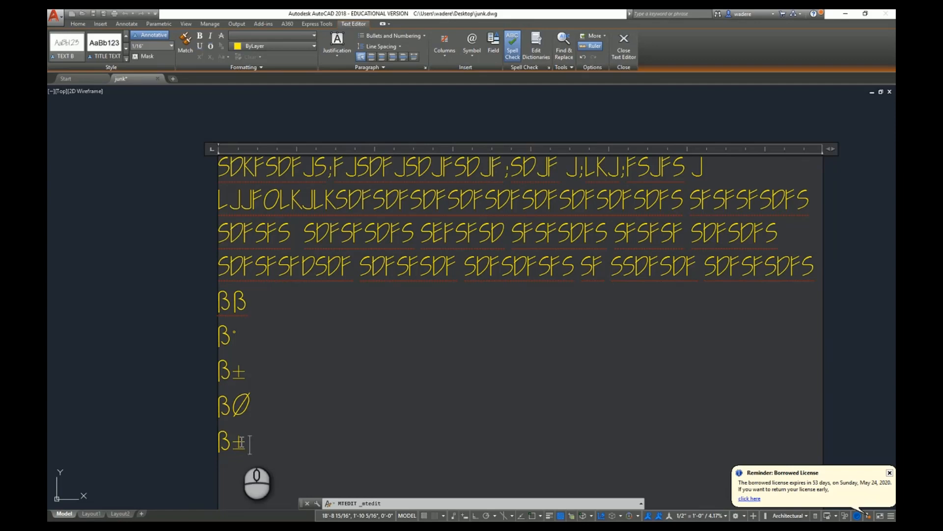
scroll(342, 376, "down", 5)
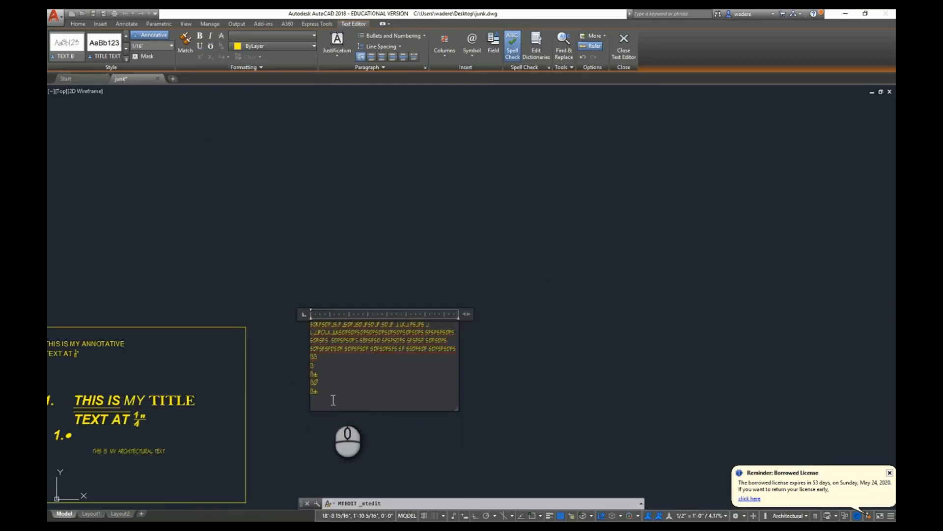
left_click(494, 43)
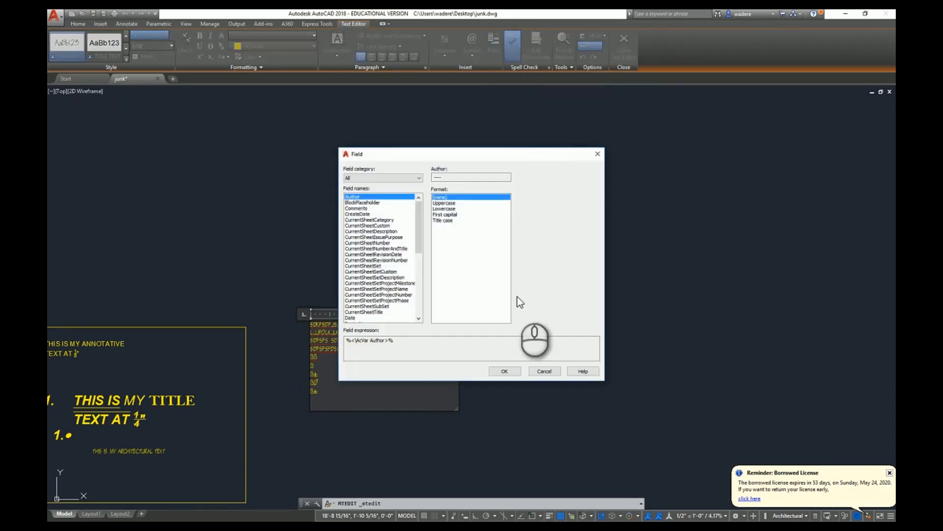
left_click_drag(418, 221, 423, 284)
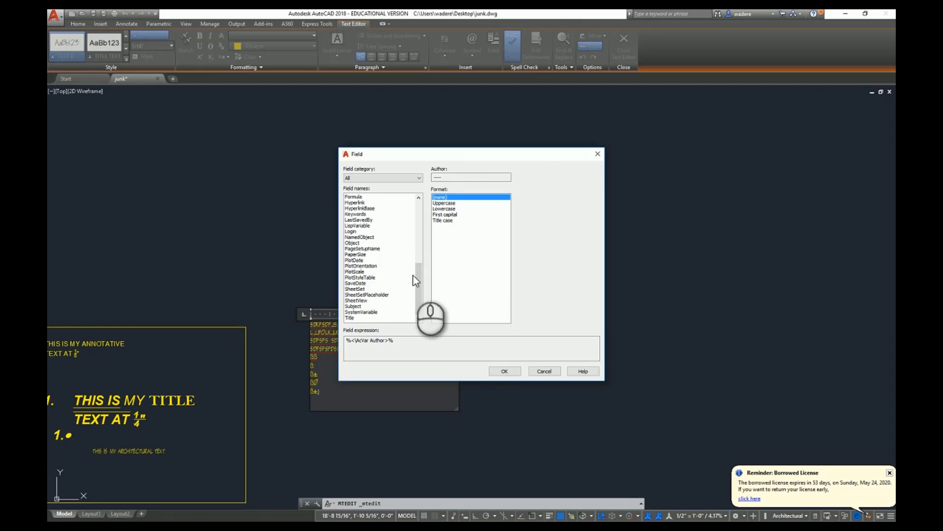
left_click(352, 261)
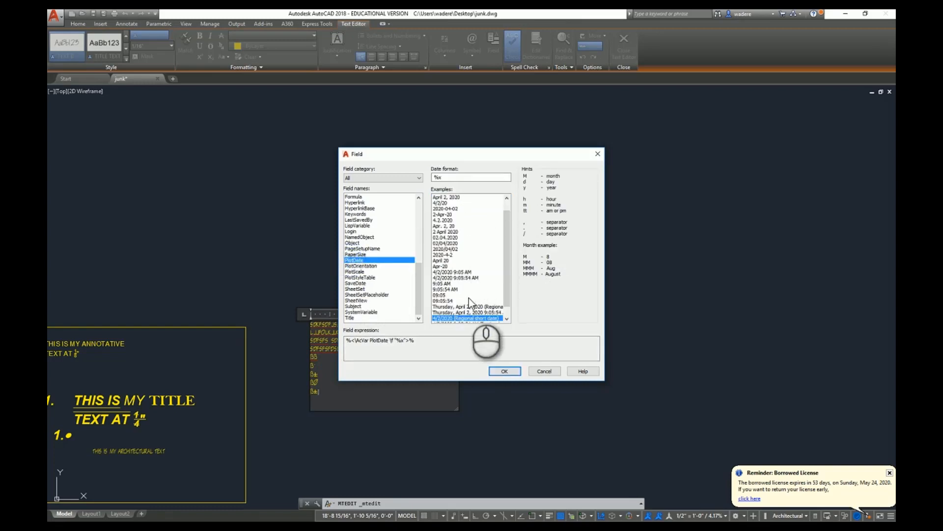
left_click(452, 278)
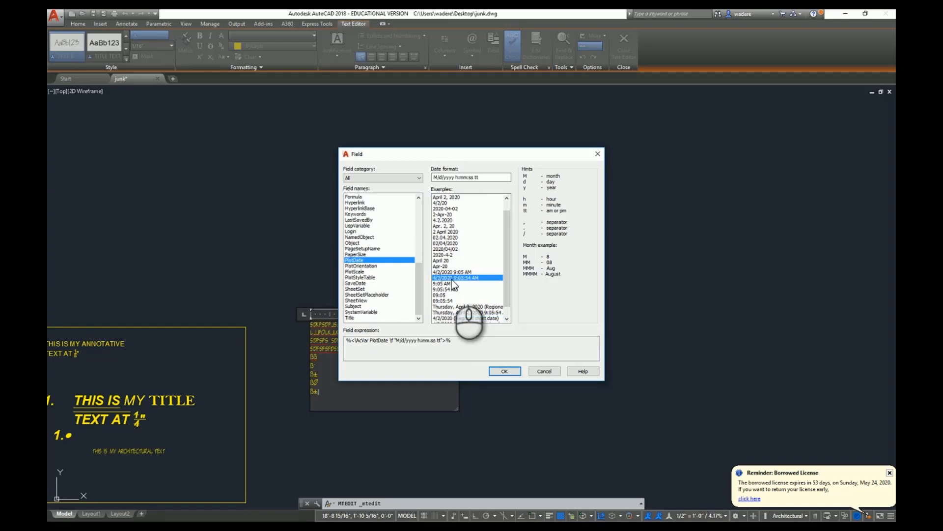
left_click(506, 371)
scroll(326, 403, "up", 5)
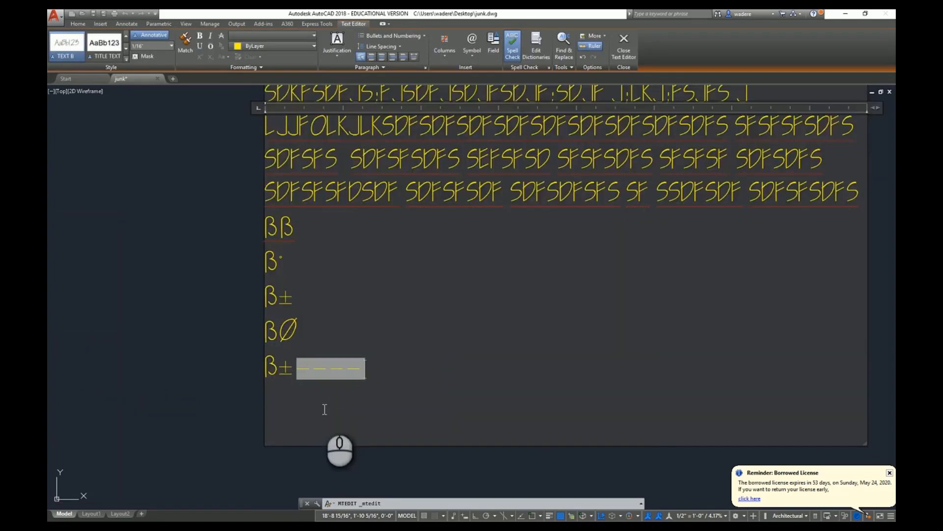
scroll(325, 409, "up", 6)
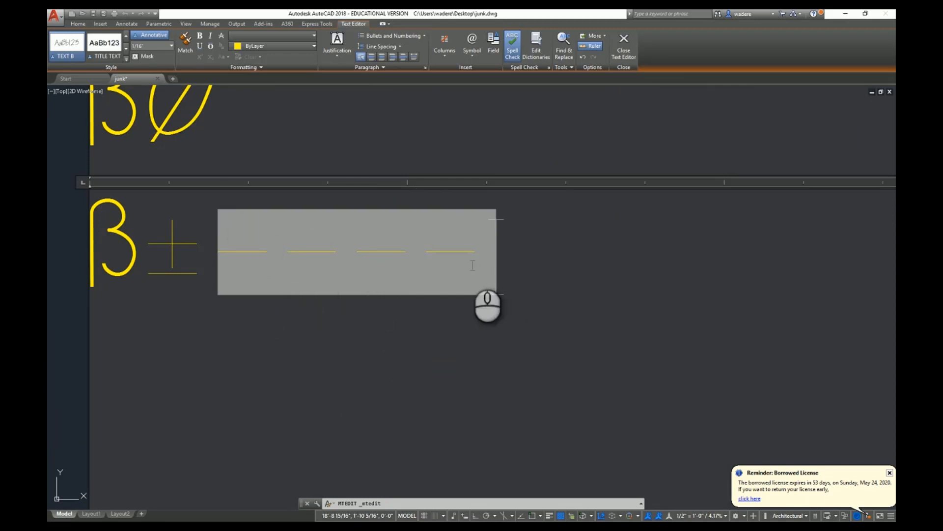
scroll(473, 265, "down", 8)
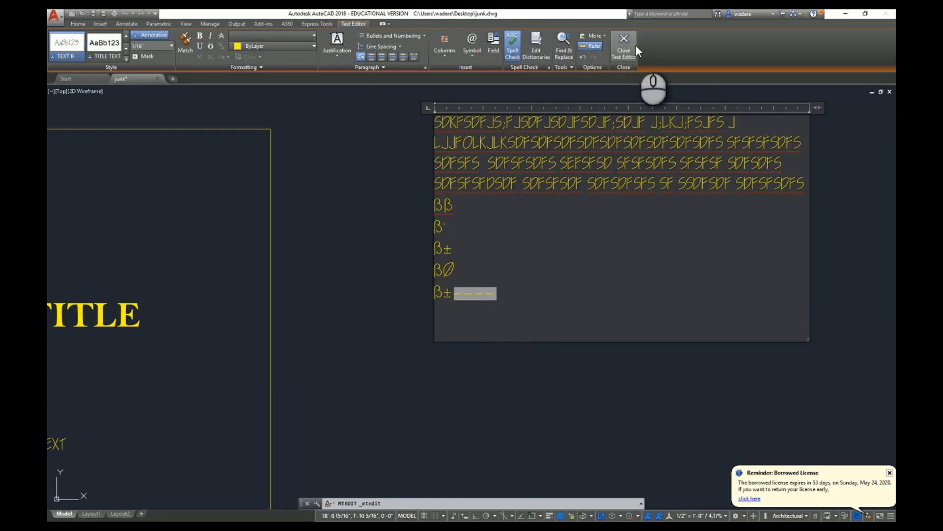
left_click(621, 52)
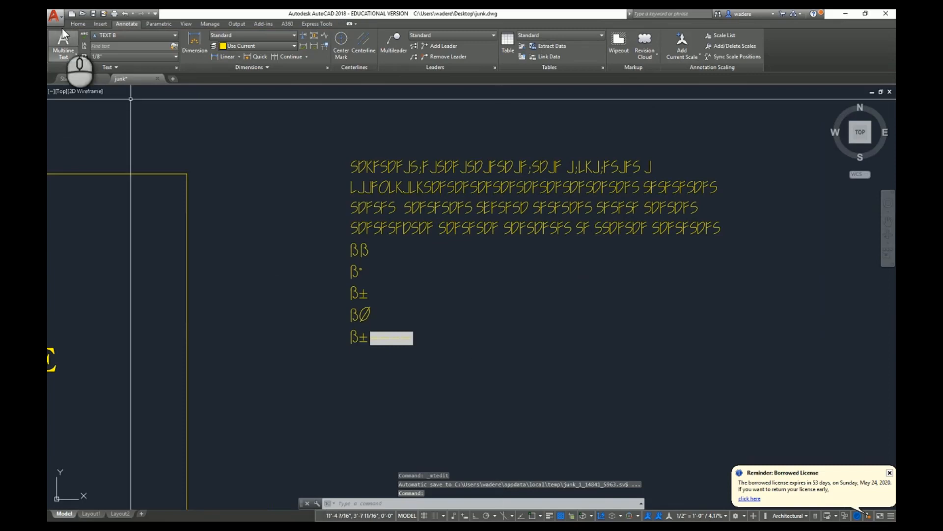
Set up a plot to Adobe PDF with a window around the filler text and symbol lines, and preview it
left_click(115, 13)
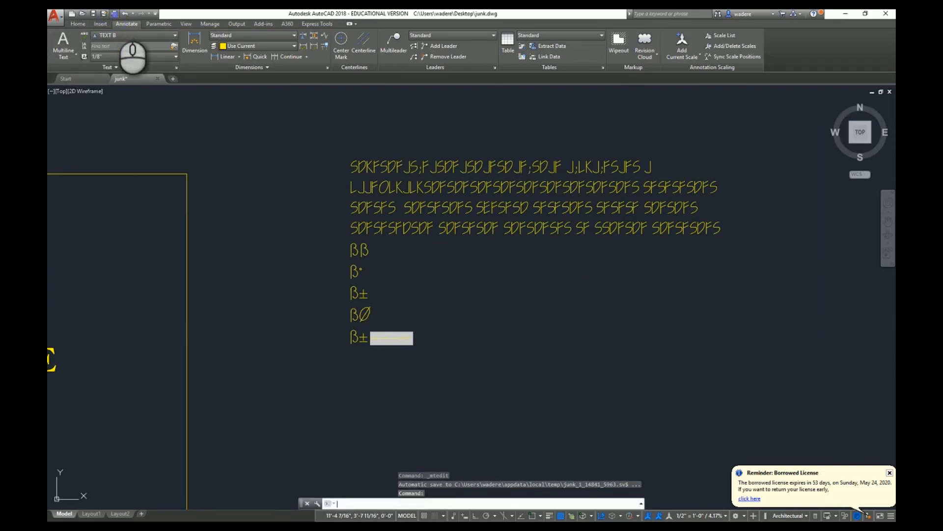
left_click(472, 203)
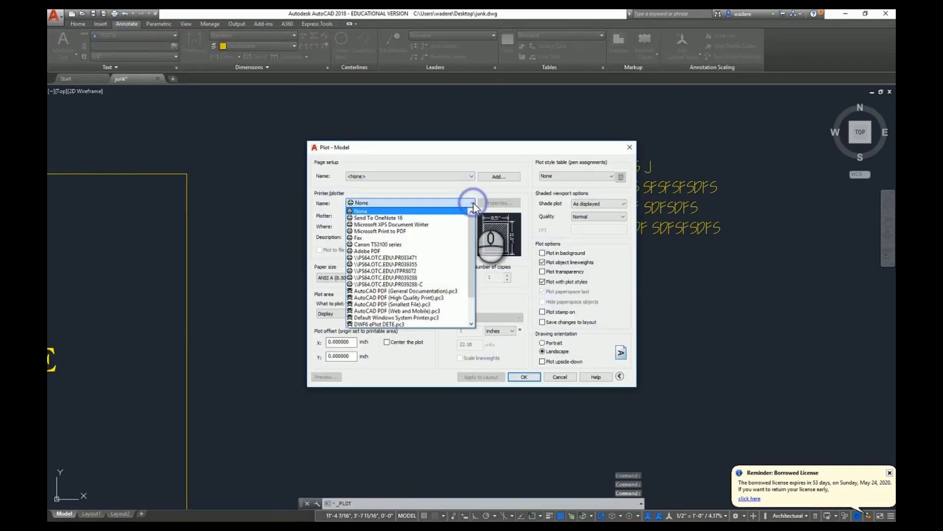
left_click(417, 250)
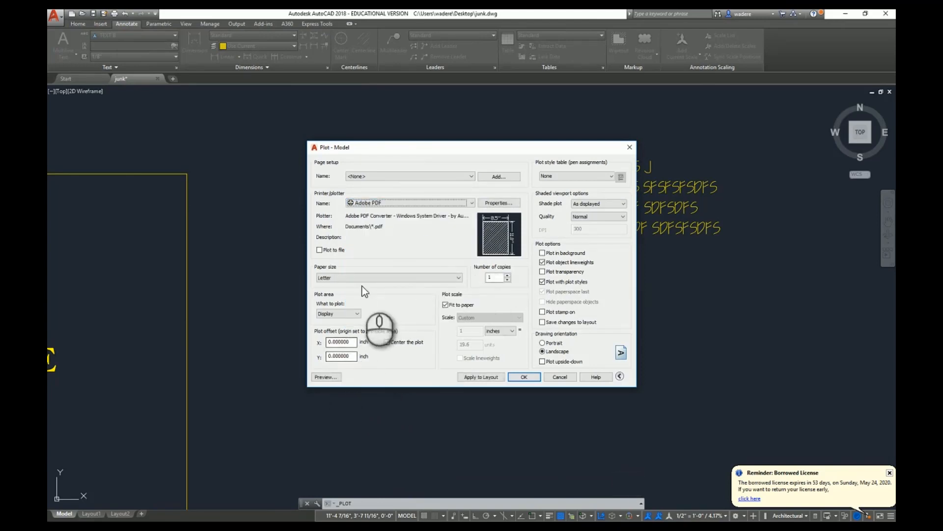
left_click(346, 314)
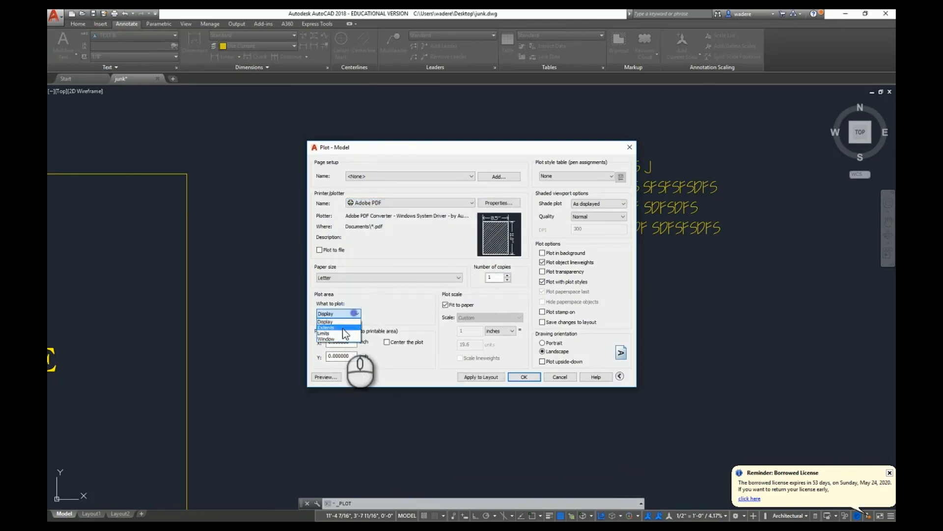
left_click(340, 339)
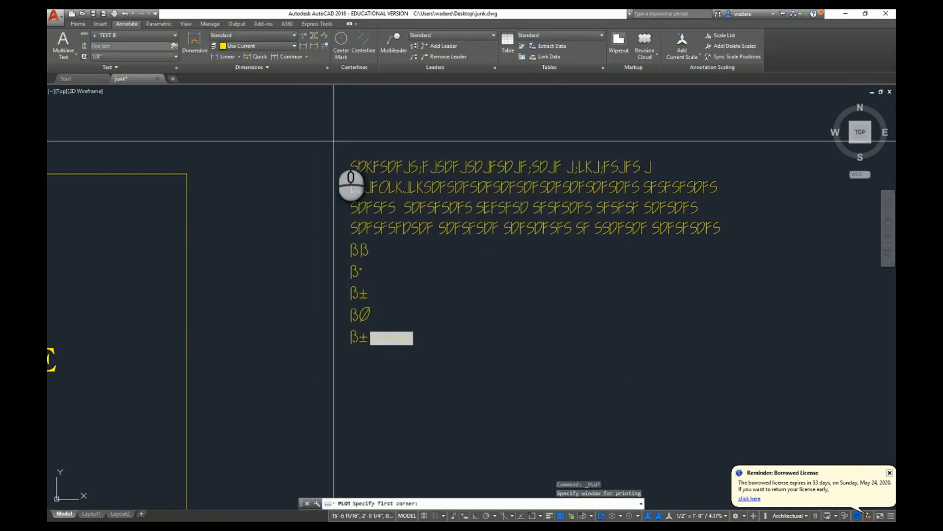
left_click(334, 141)
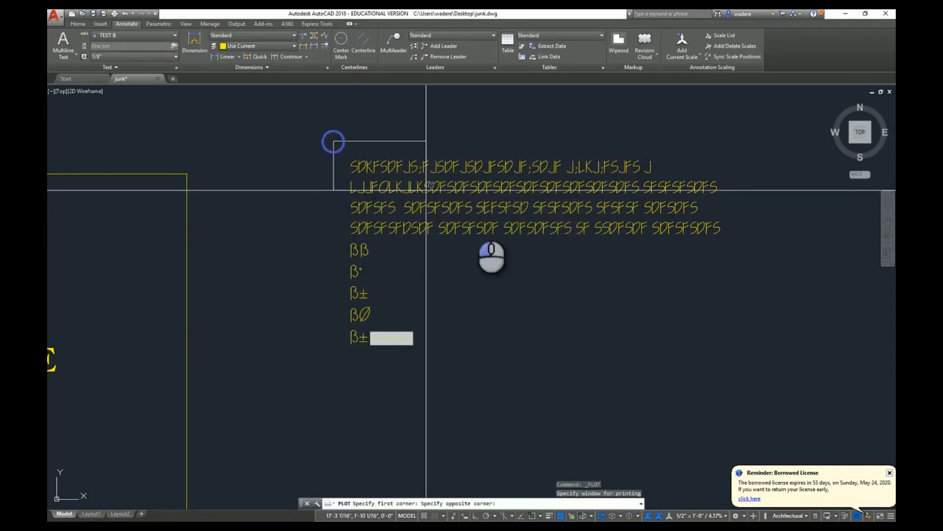
left_click(724, 356)
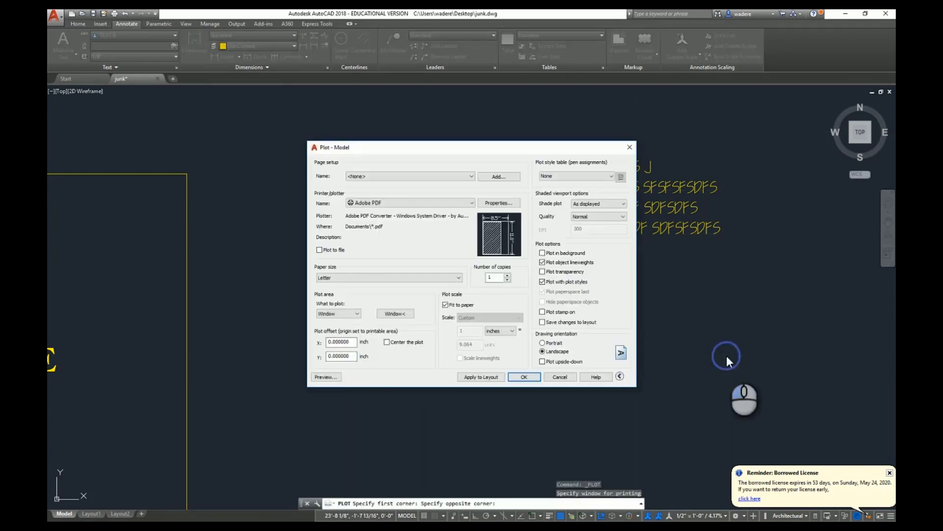
left_click(327, 377)
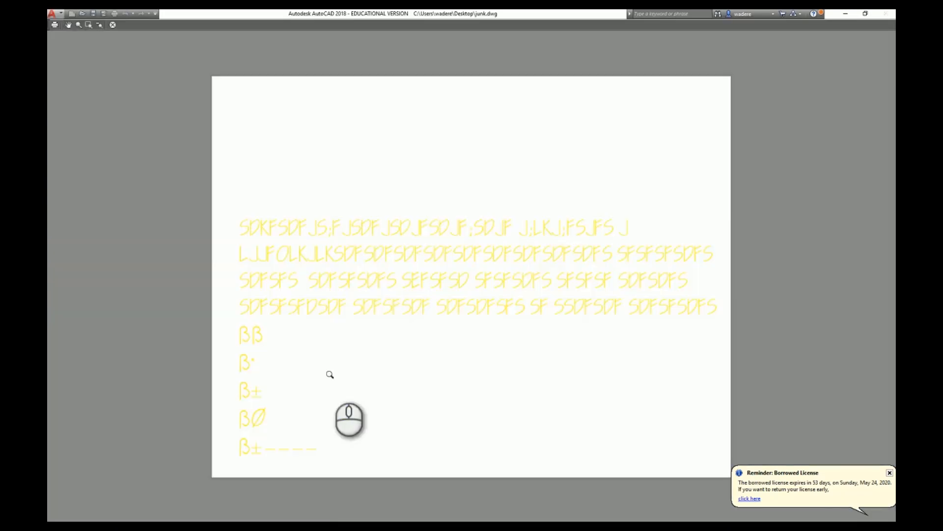
left_click(113, 25)
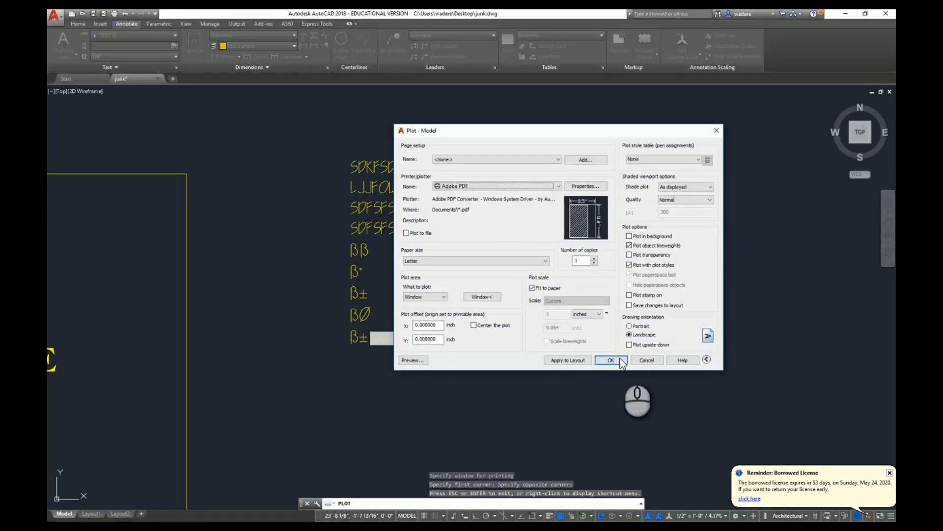
Plot to junk Model (1).pdf on the Desktop, rotate the PDF view upright to check the plot date, and close it
left_click(614, 359)
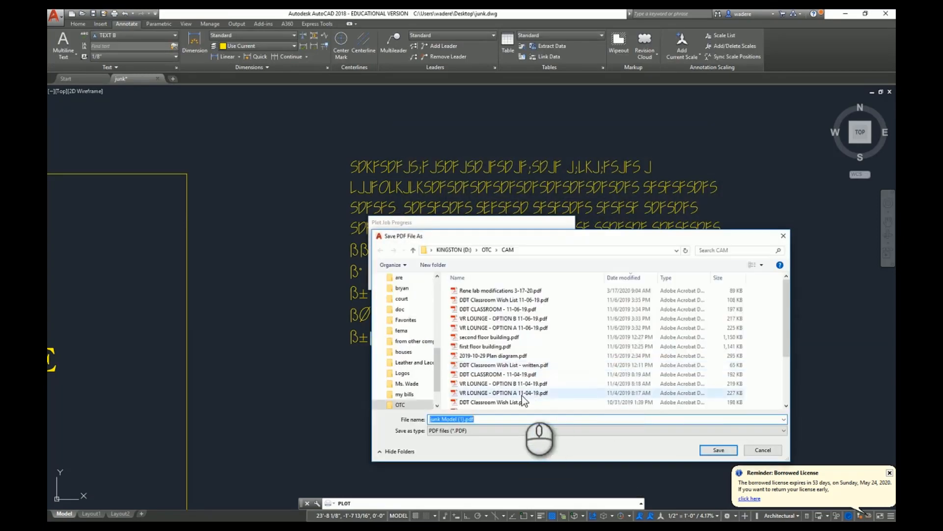
left_click_drag(436, 366, 434, 292)
left_click(392, 291)
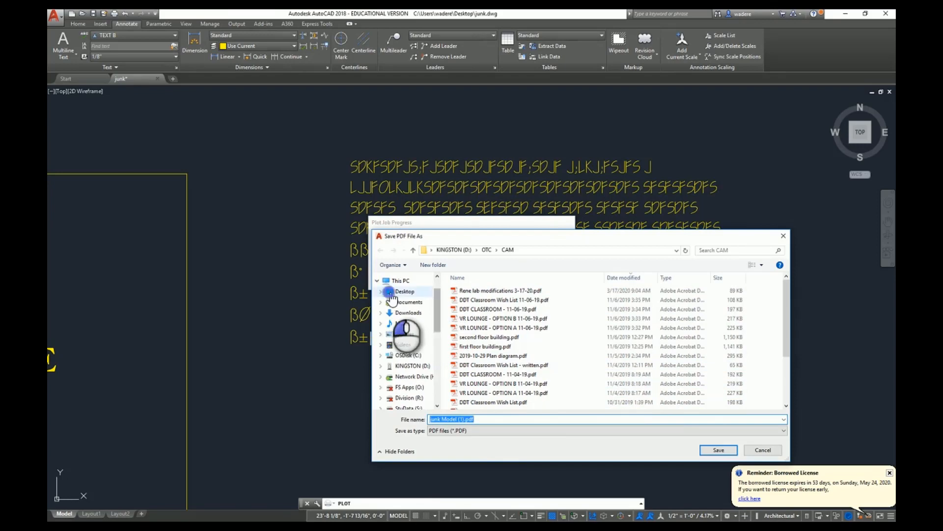
left_click(708, 450)
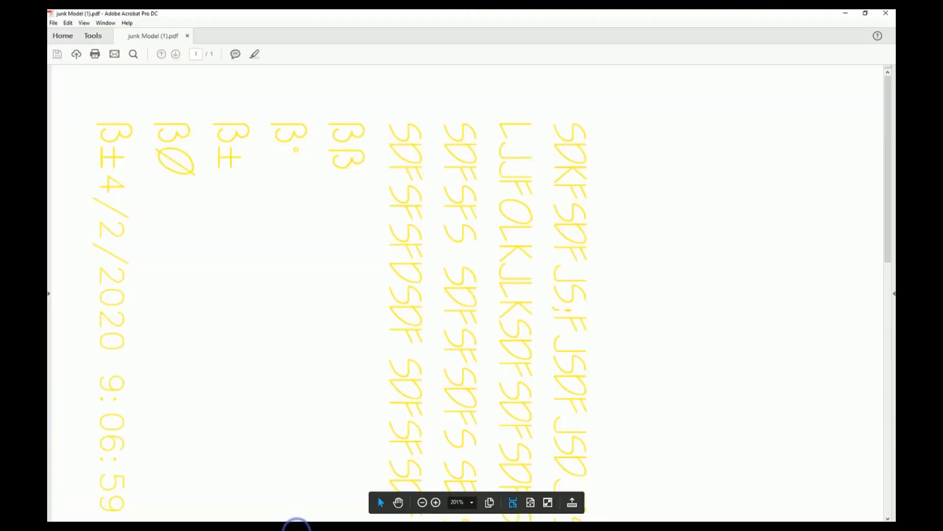
scroll(176, 391, "down", 2)
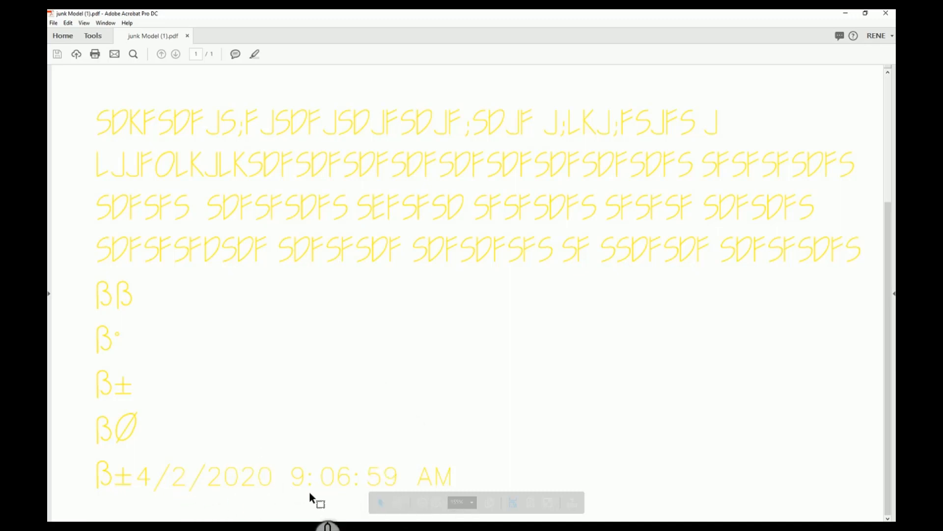
left_click(886, 13)
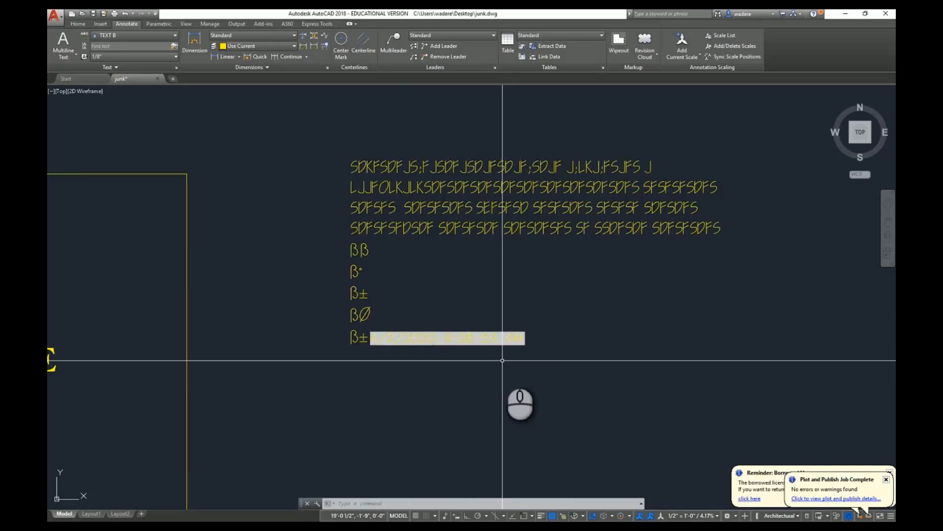
Replot with the previous plot's settings, replacing junk Model (1).pdf, and check the updated plot date in the upright PDF before closing it
left_click(114, 13)
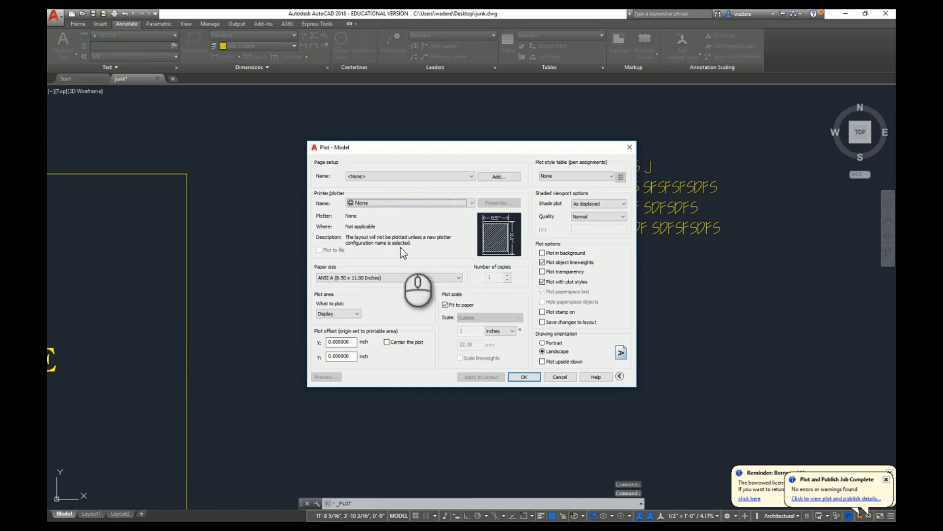
left_click(471, 176)
left_click(462, 190)
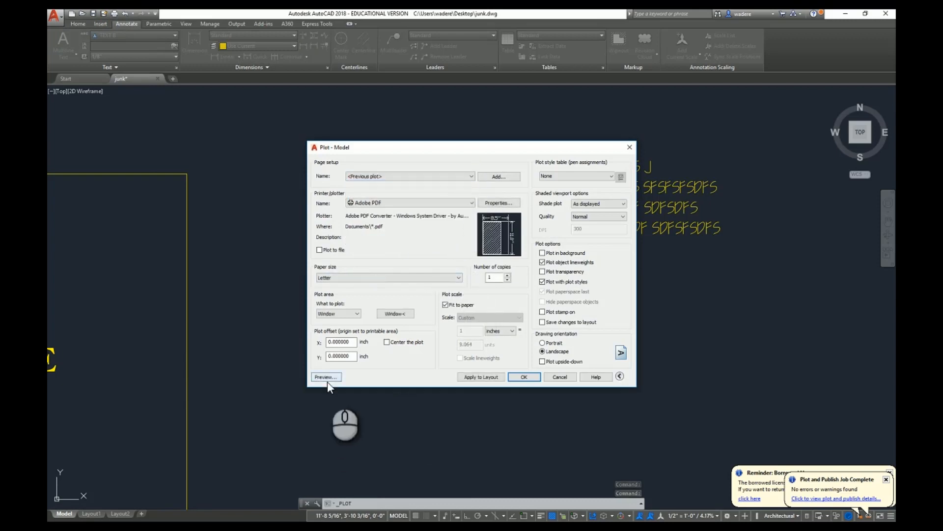
left_click(526, 376)
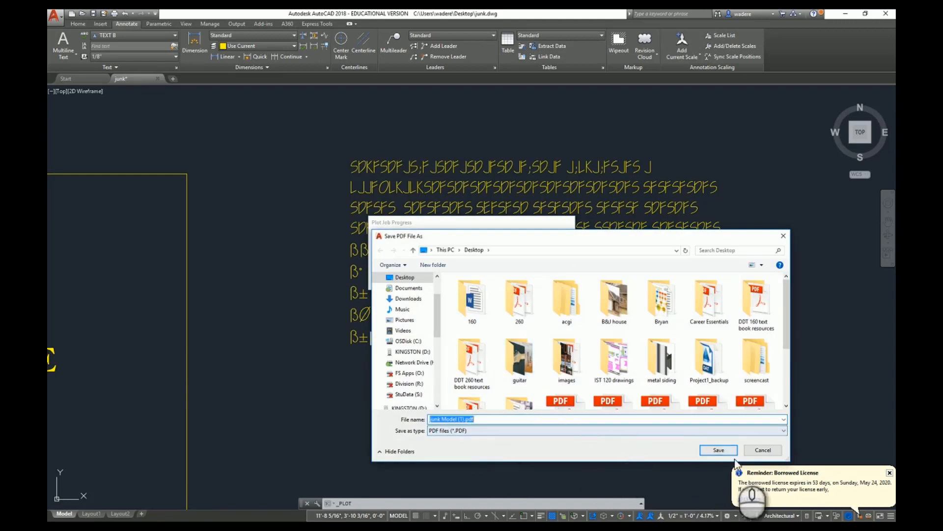
left_click(718, 450)
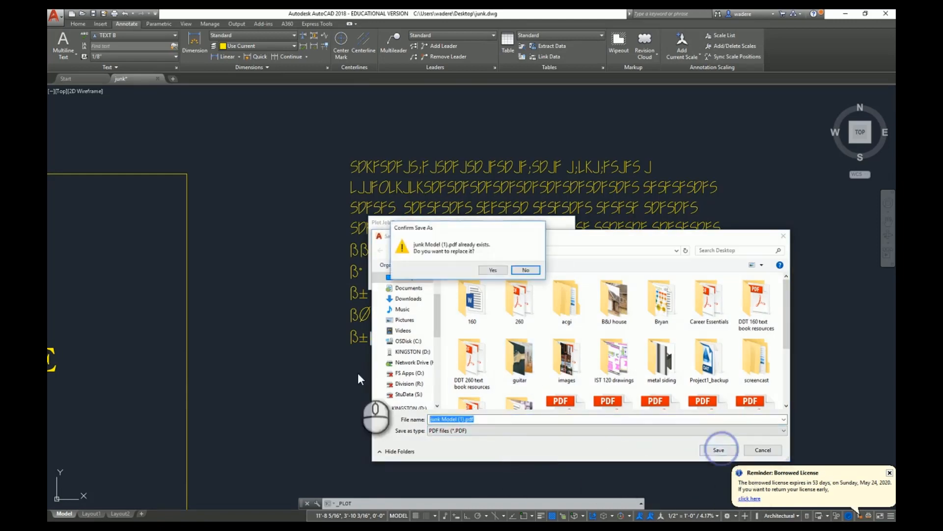
left_click(487, 269)
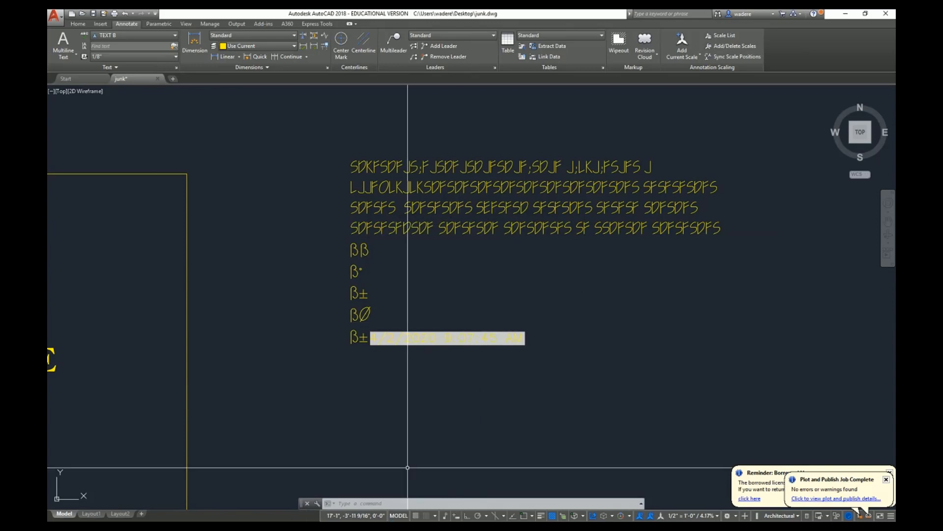
key("ctrl+shift+minus")
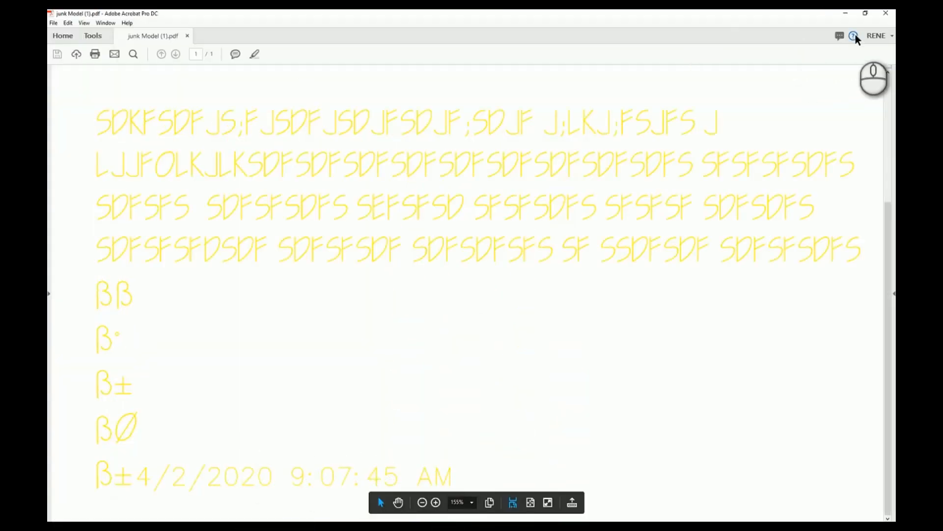
left_click(886, 13)
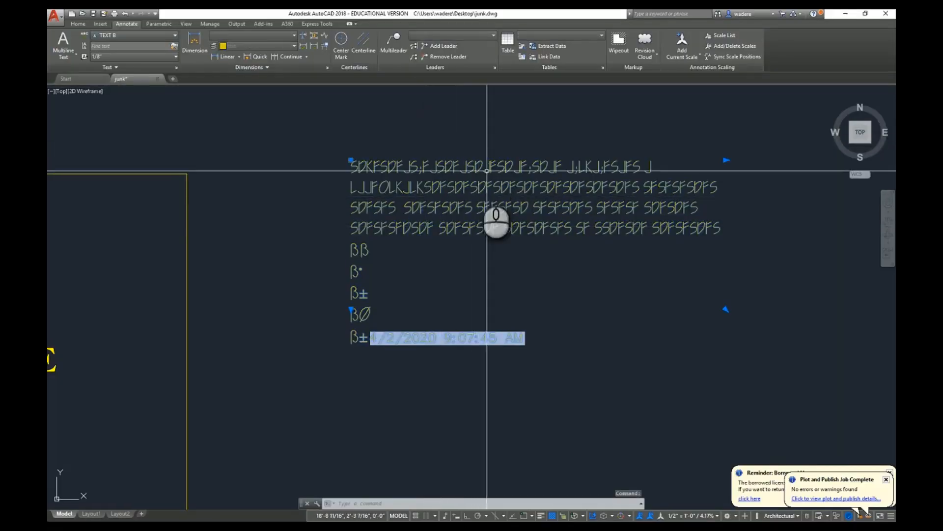
Start a spell check of the entire drawing and move its dialog clear of the filler text
double_click(442, 192)
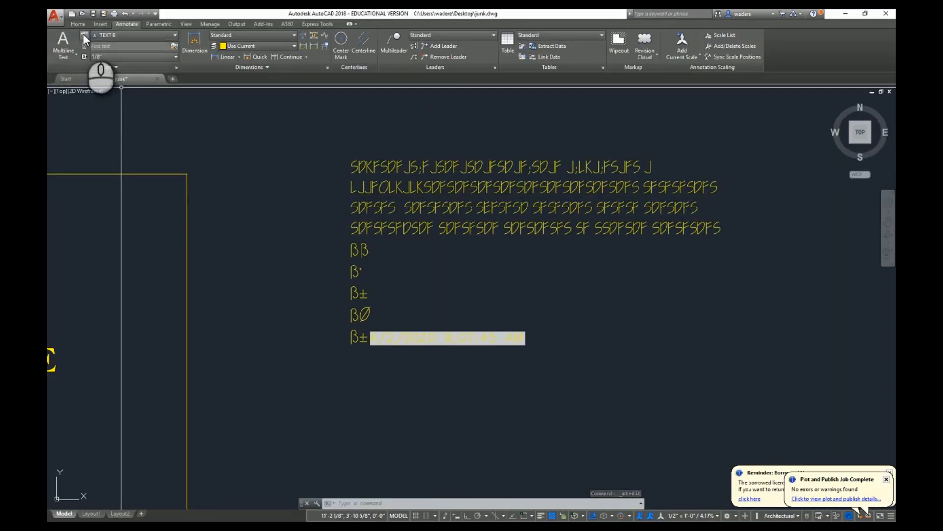
left_click(83, 33)
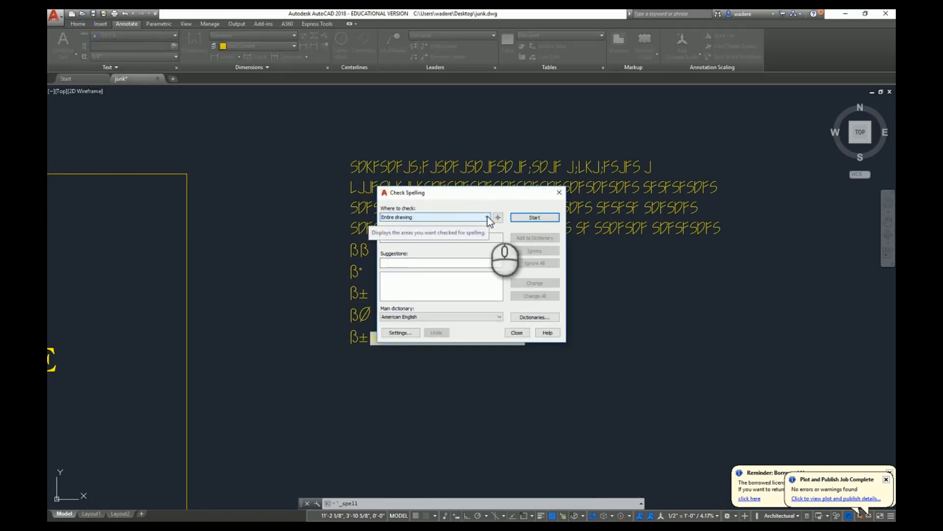
left_click(487, 217)
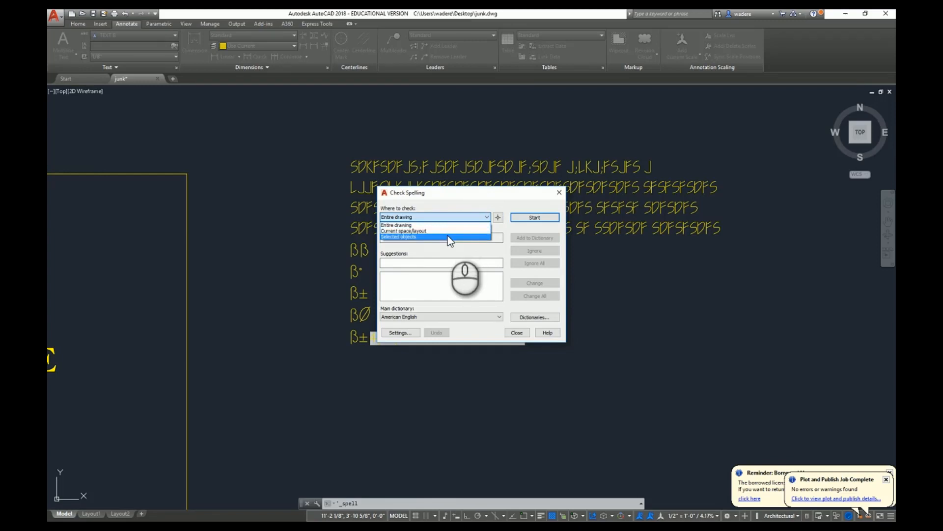
left_click(486, 218)
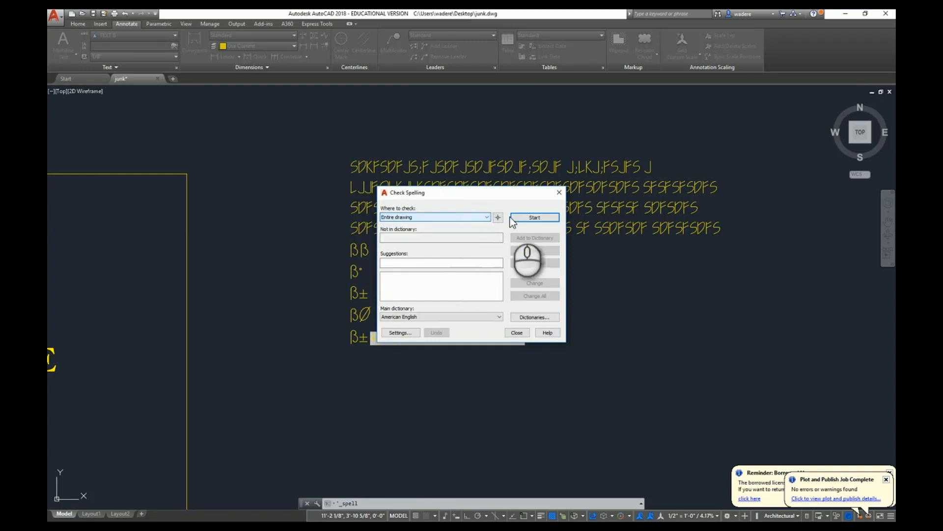
left_click(535, 218)
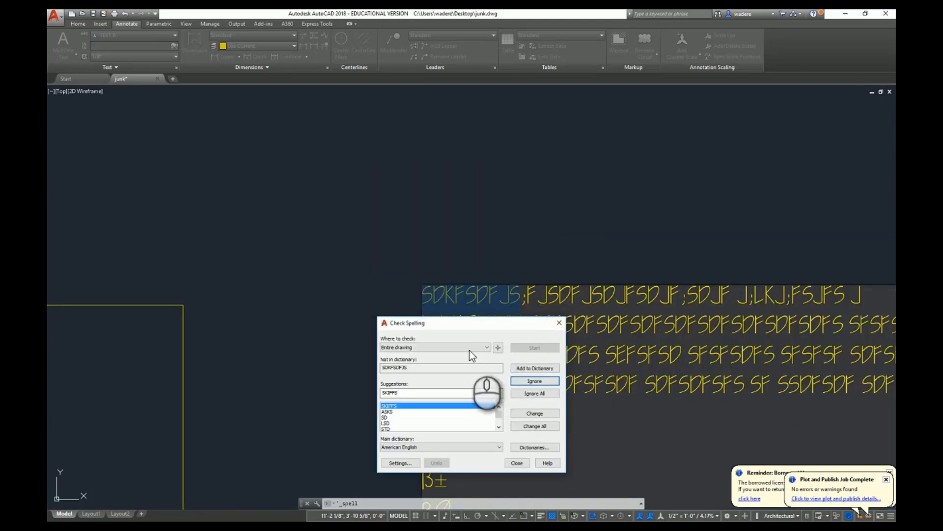
mouse_move(450, 322)
left_mouse_down()
mouse_move(279, 126)
mouse_move(281, 135)
left_mouse_up()
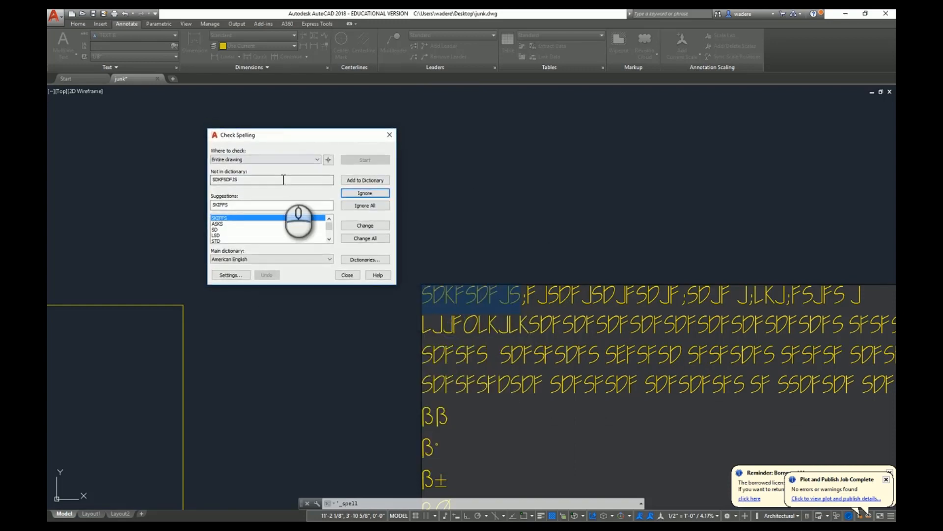
Correct the flagged word SDKFSDFJS to ASKS and change all instances of FJSDFJSDJFSDJF to JUSTIFIES
left_click(218, 224)
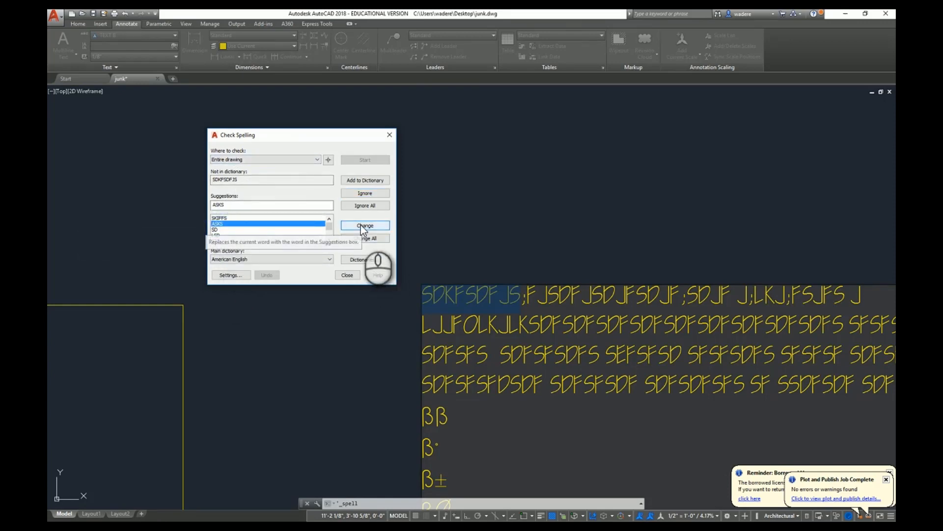
left_click(365, 225)
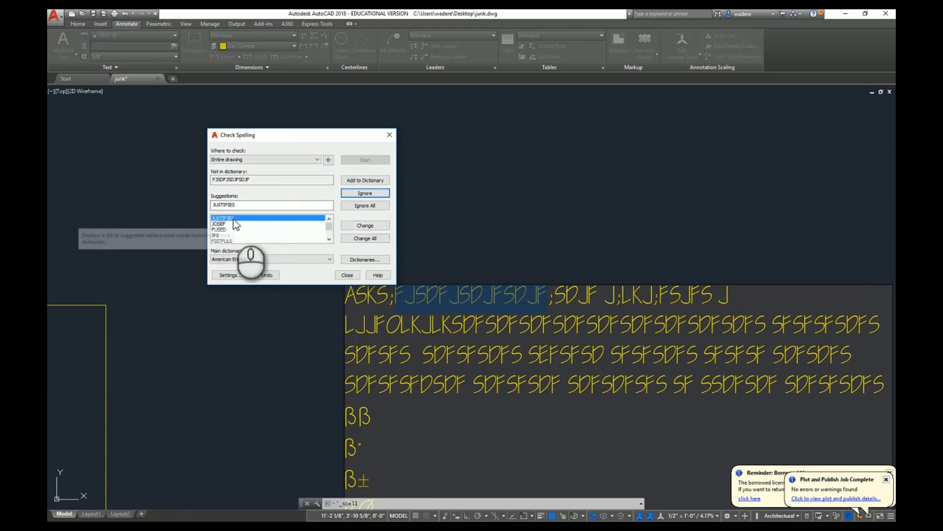
left_click(362, 238)
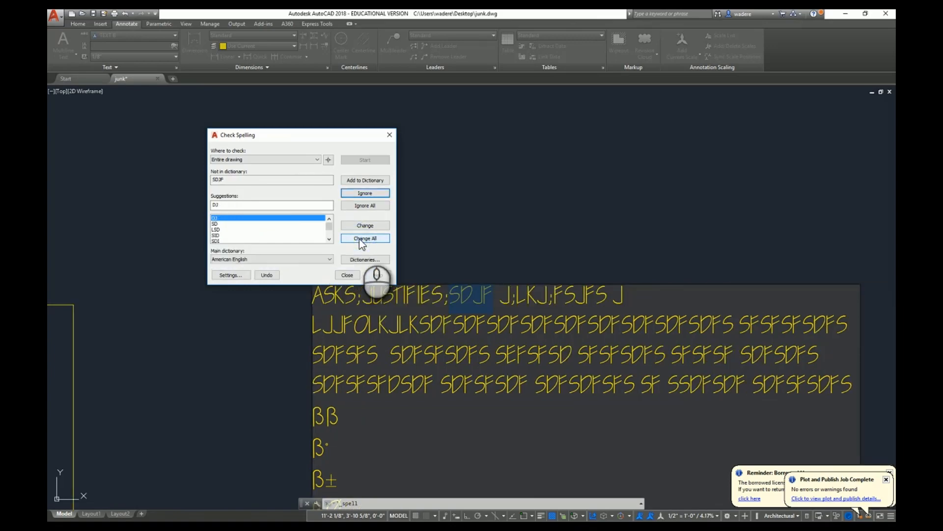
Ignore SDJF and all instances of LKJ, add FSJFS and the long word starting LJJFOLKJLK to the dictionary, and end the spell check
left_click(364, 193)
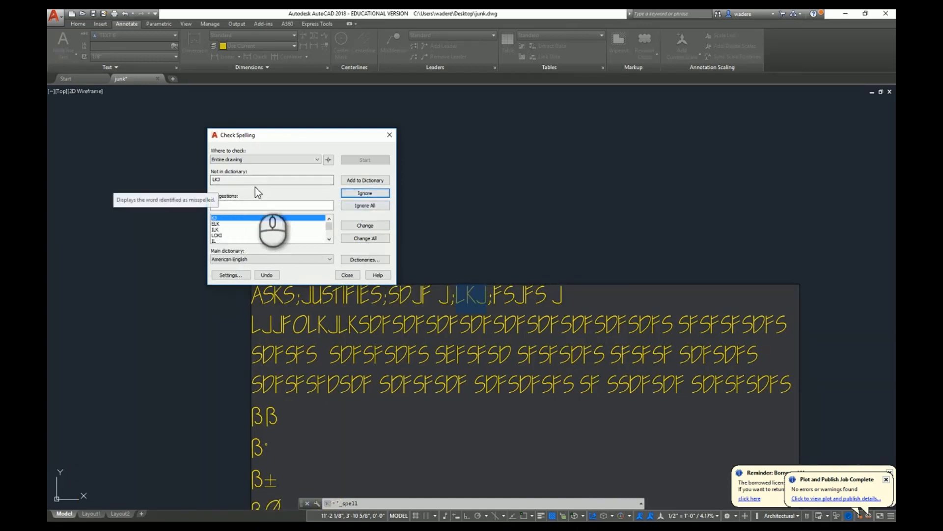
left_click(363, 206)
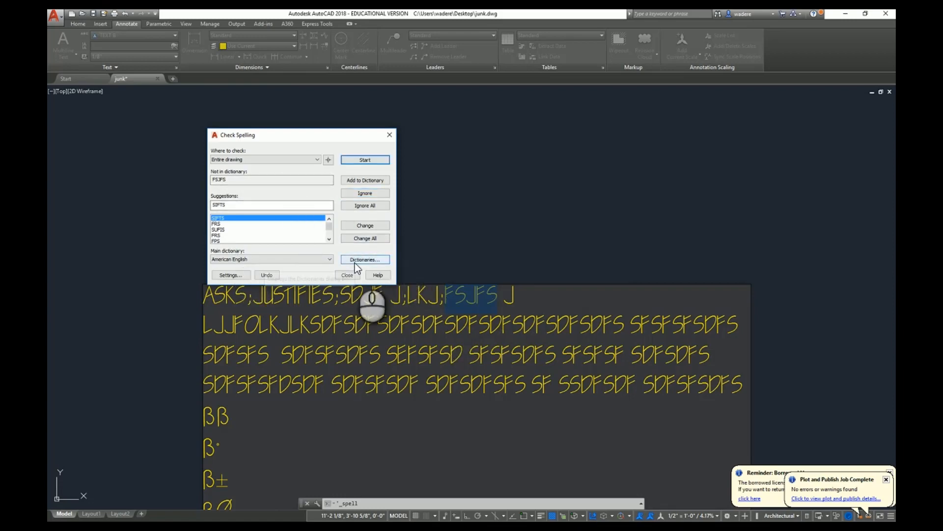
left_click(365, 180)
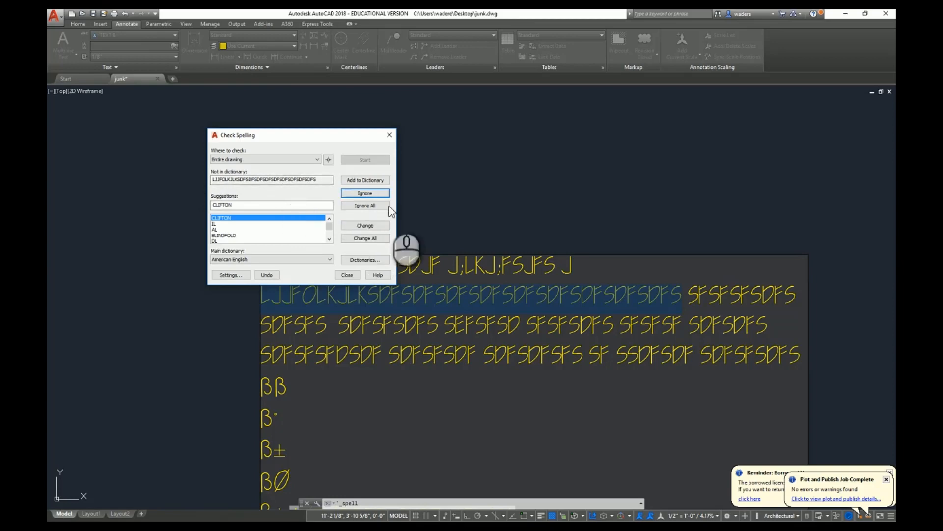
left_click(363, 181)
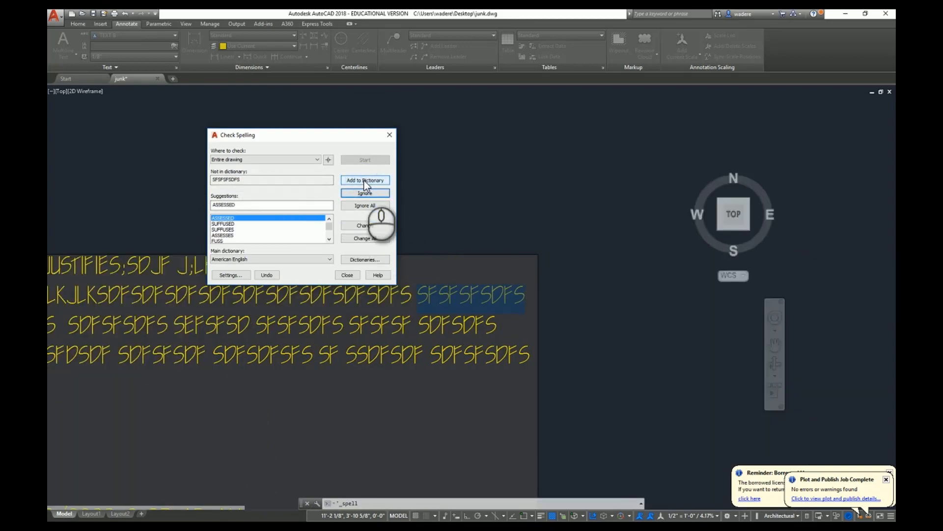
left_click(347, 275)
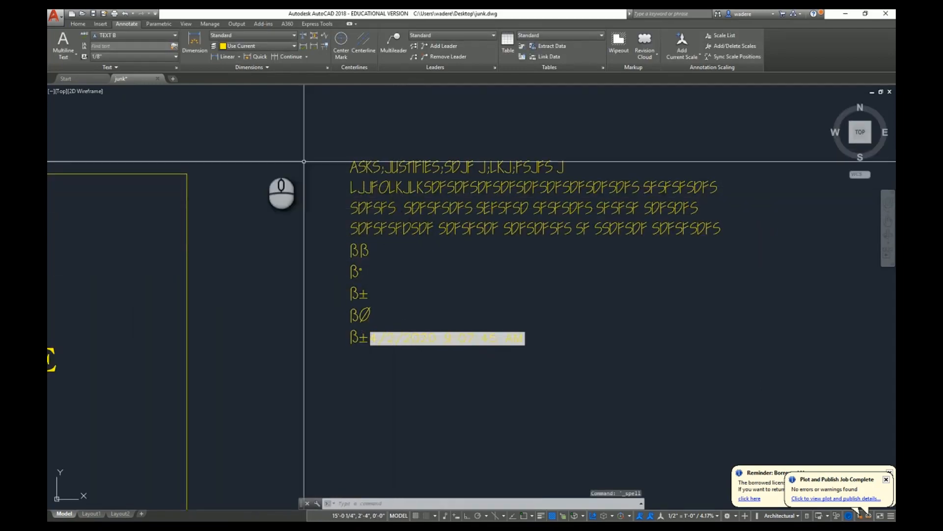
Recheck the entire drawing's spelling, ignoring SDJF and all instances of LKJ, to test the added dictionary words, and end the check
left_click(84, 35)
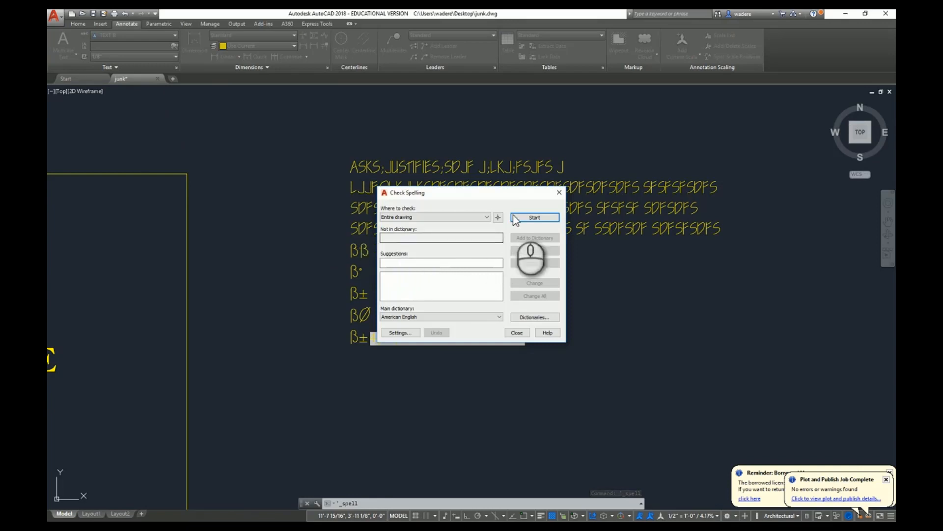
left_click(534, 217)
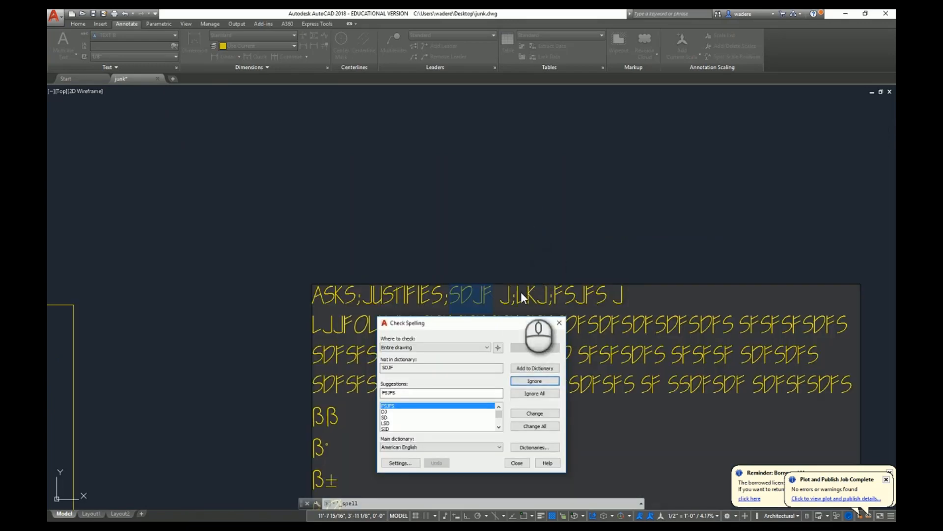
left_click(527, 382)
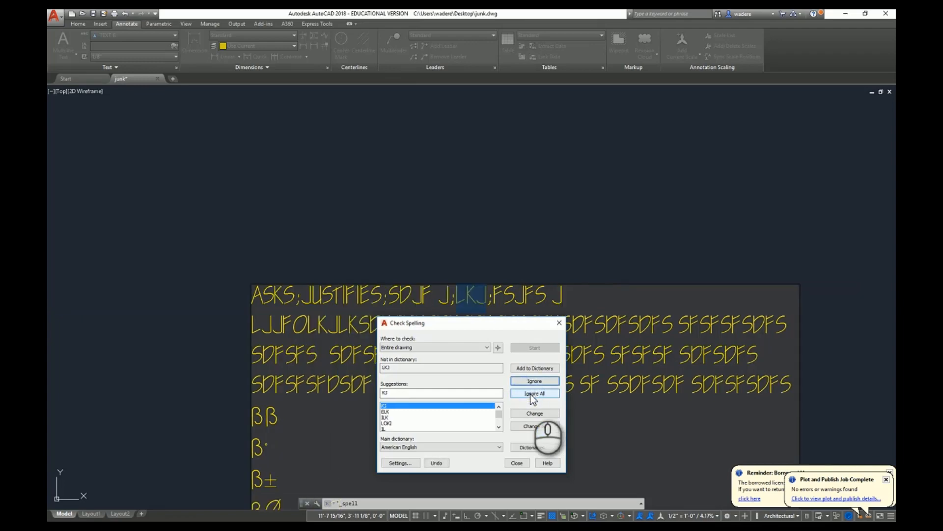
left_click(531, 394)
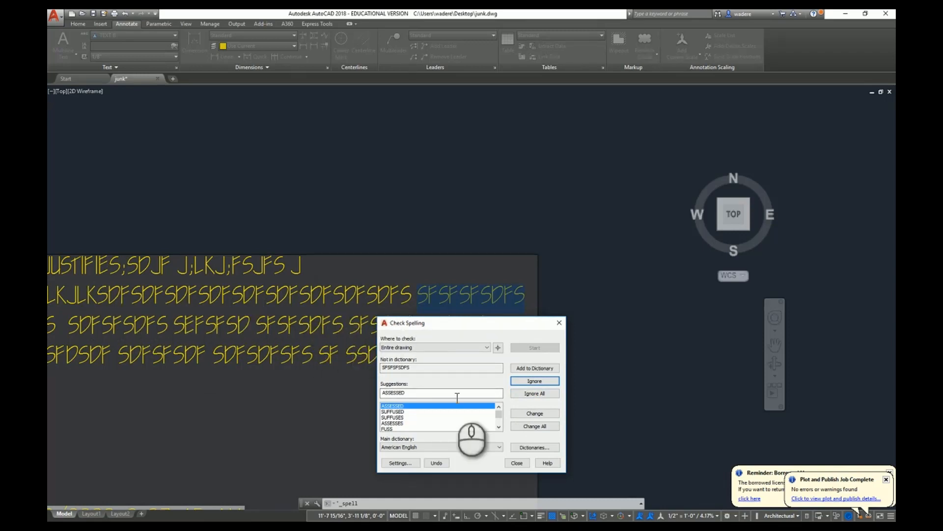
left_click(518, 464)
Edit the multiline text, adding a line 1969 below the ßß line and a line ARMSTRONG below the plot date
middle_click_drag(472, 297, 465, 326)
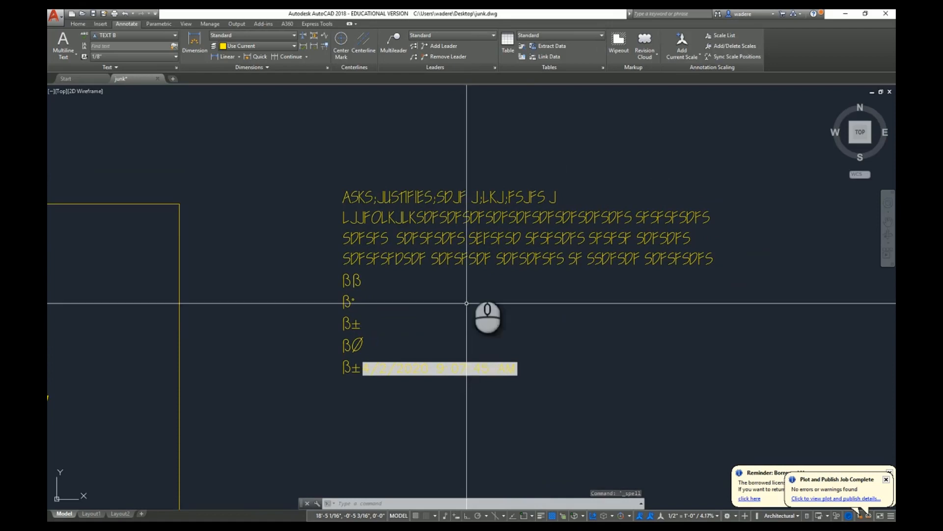
double_click(458, 218)
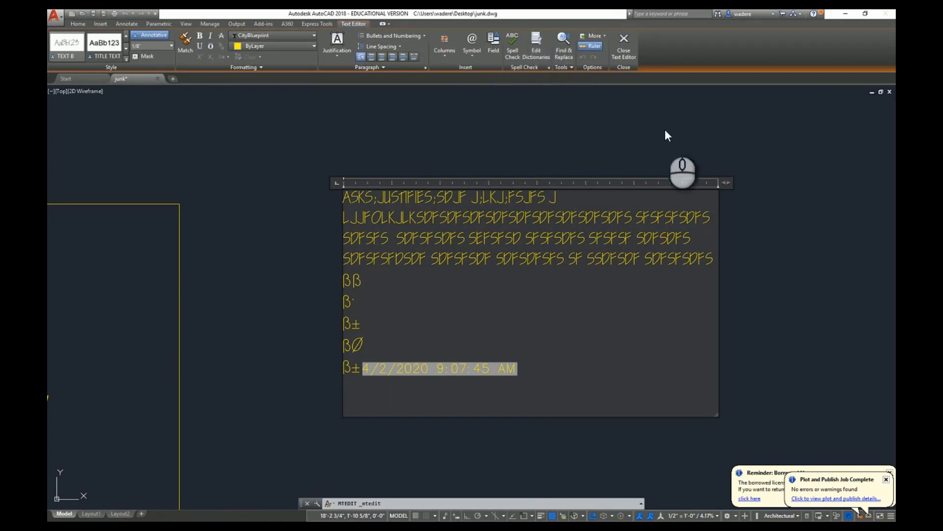
left_click(400, 285)
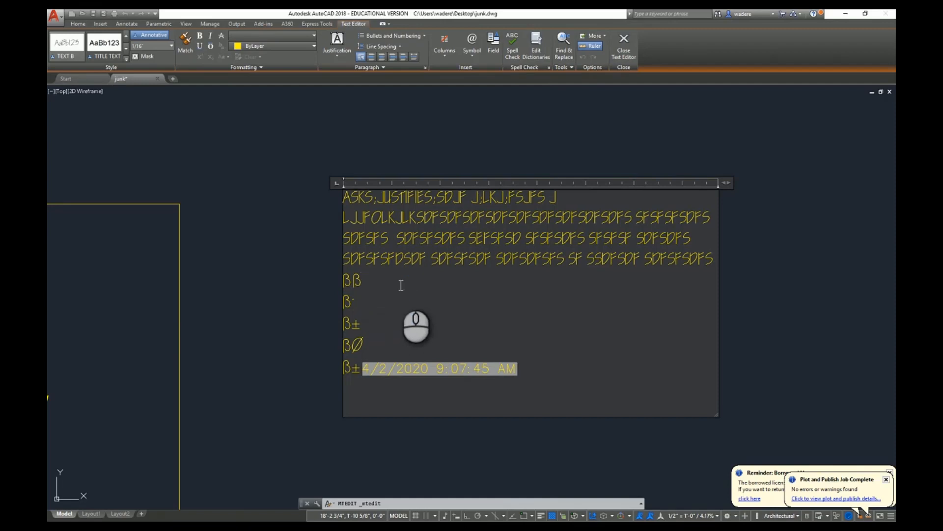
key("Return")
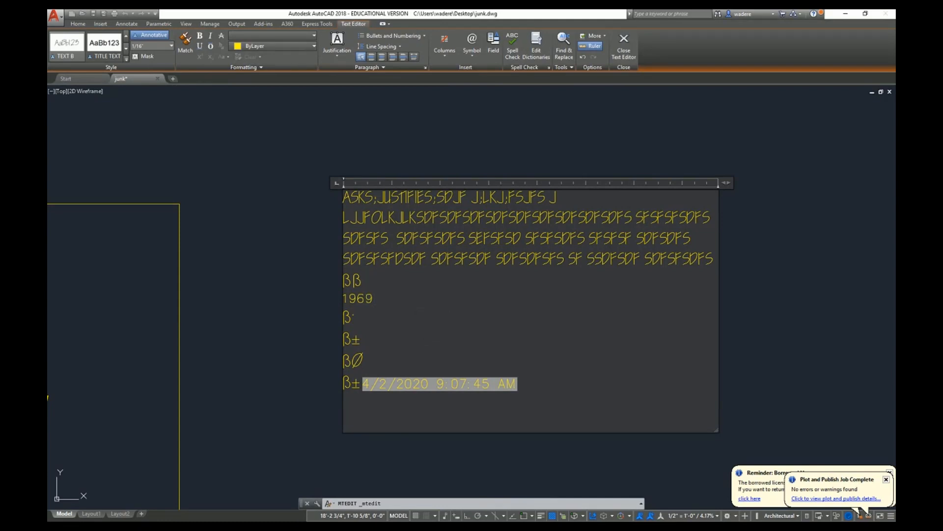
left_click(354, 402)
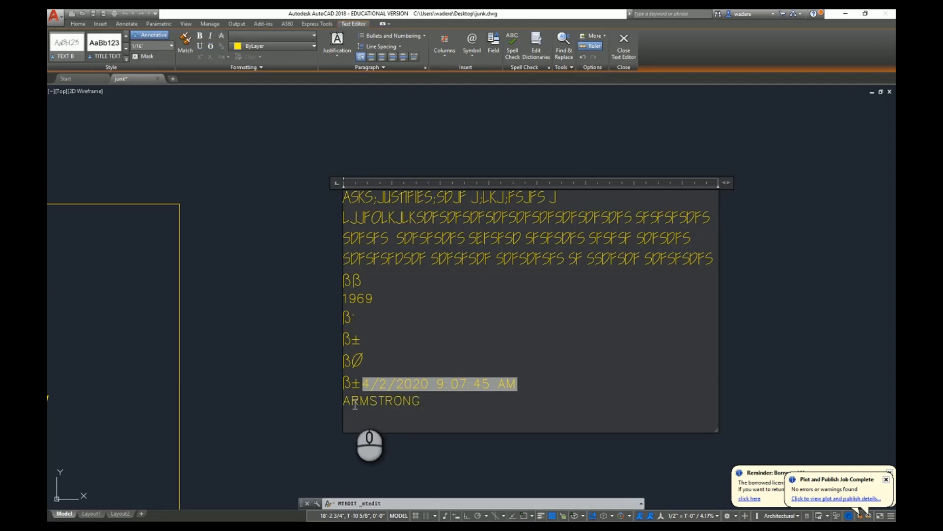
Use Find and Replace to change all occurrences of 1969 to 1979 in the multiline text
left_click(477, 239)
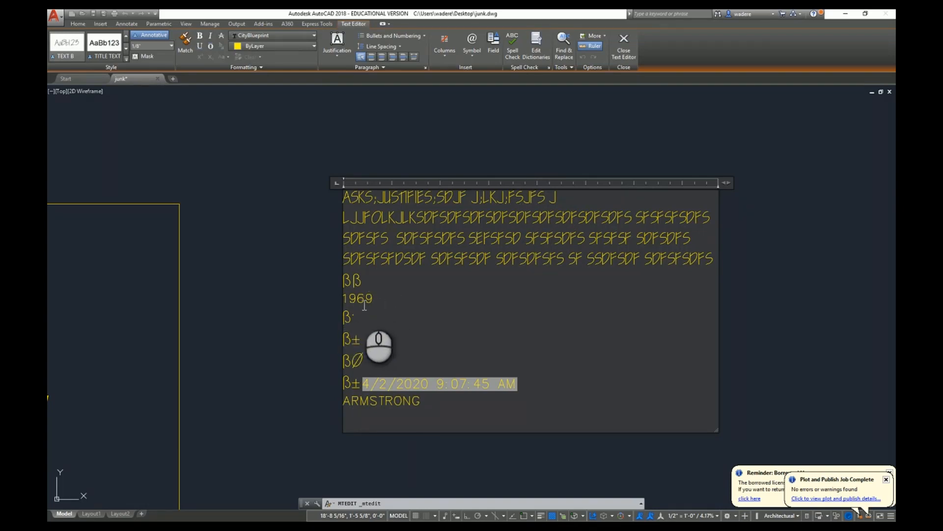
left_click(566, 54)
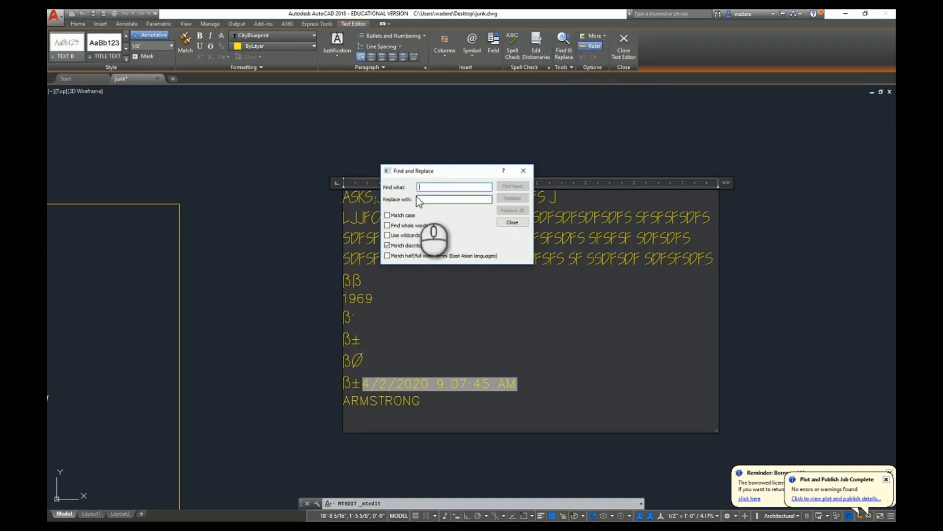
left_click(428, 190)
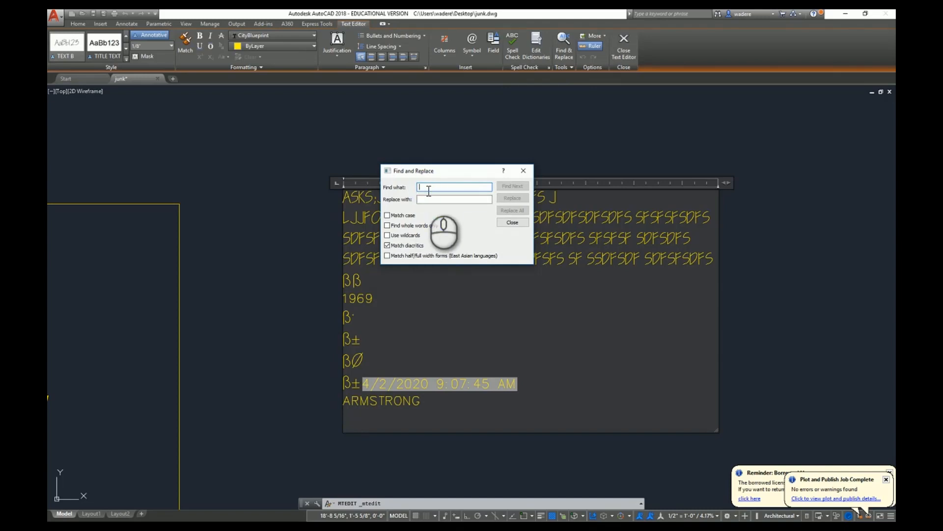
type("1969")
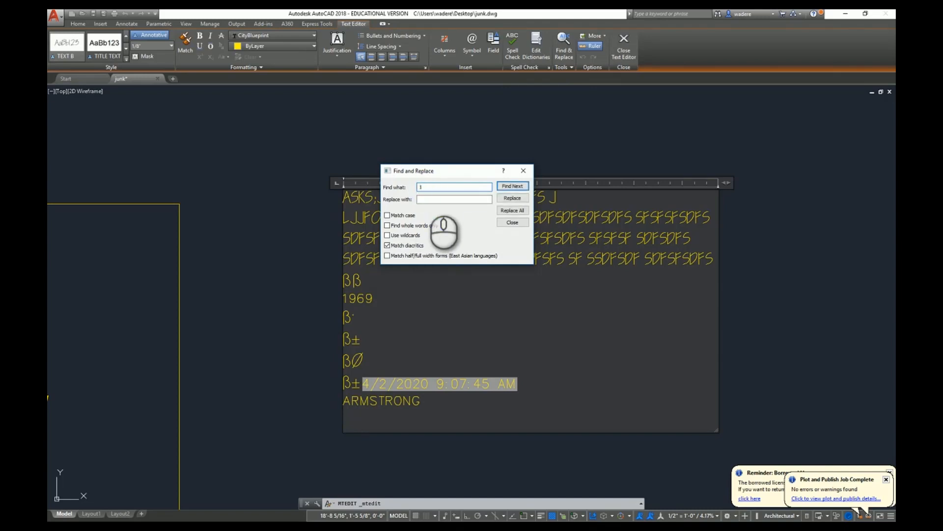
left_click(431, 199)
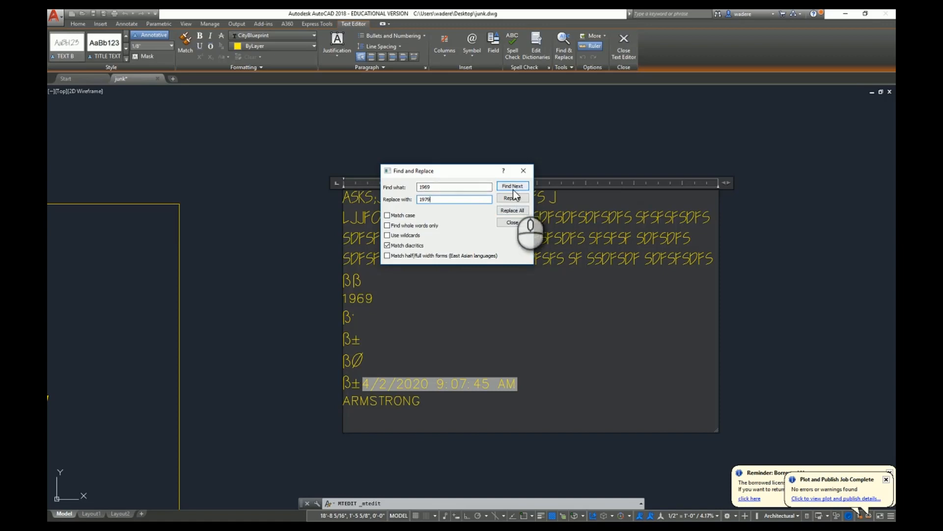
left_click(514, 210)
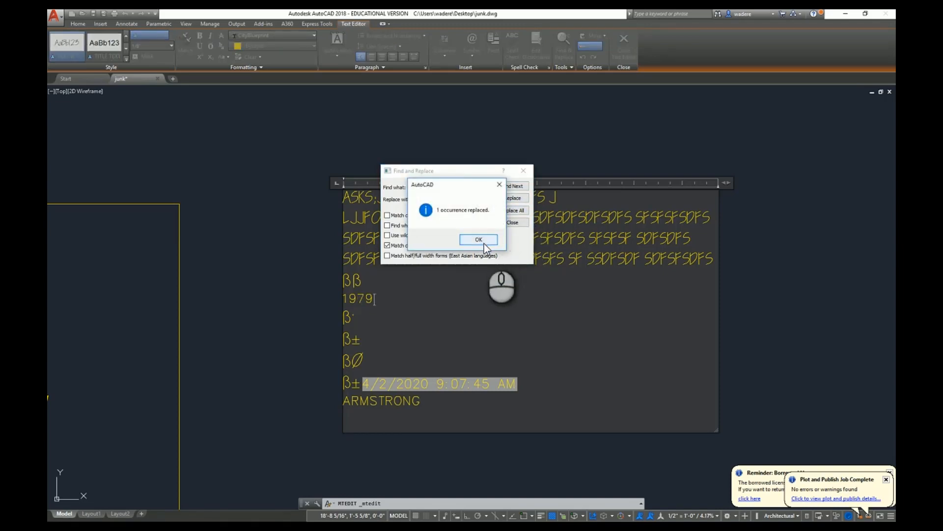
left_click(478, 240)
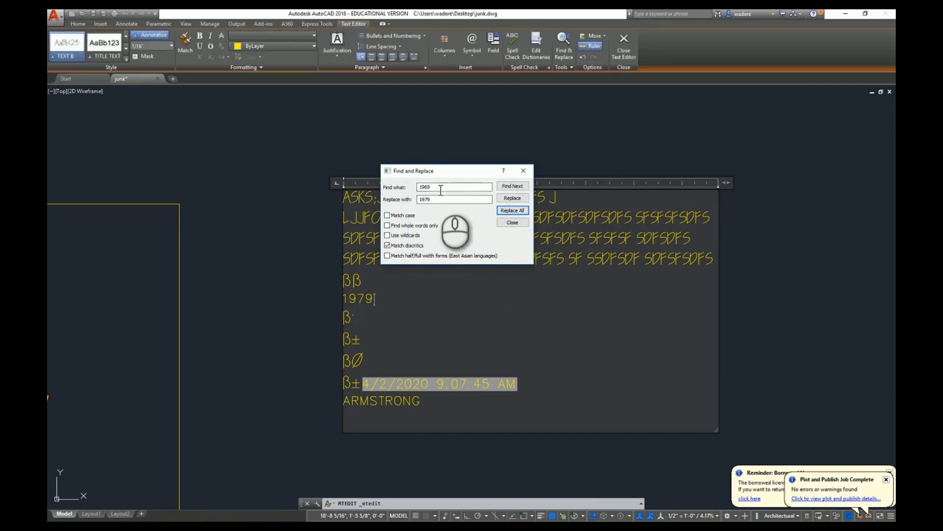
Replace all occurrences of ARMSTRONG with PELLA in the multiline text
left_click_drag(440, 190, 396, 187)
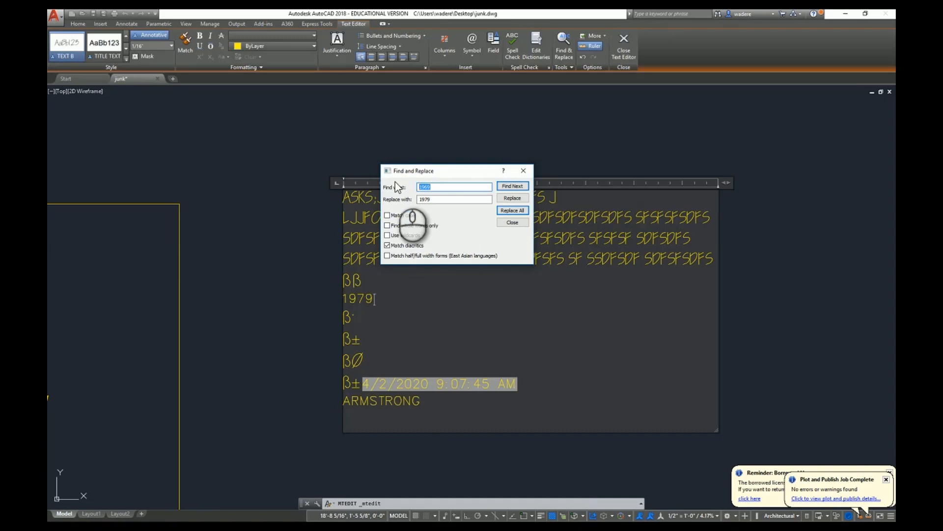
type("ARMSTRONG")
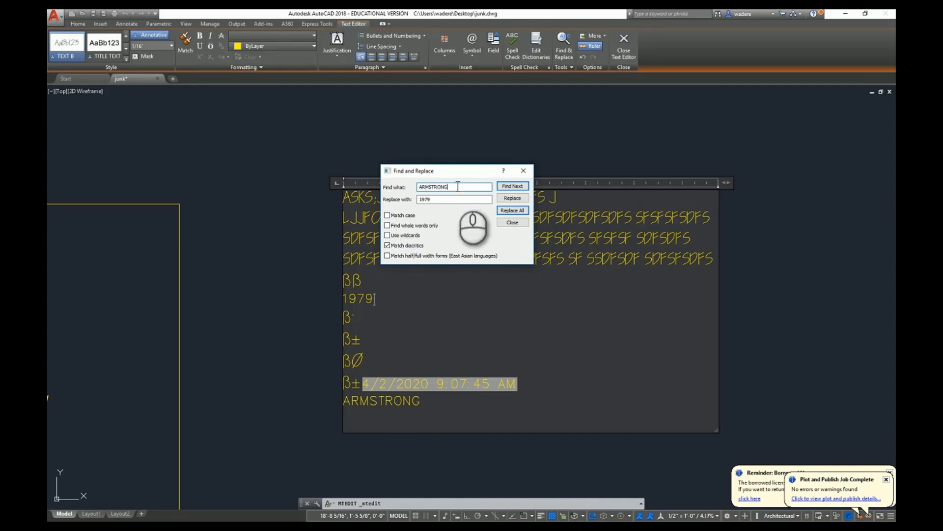
left_click_drag(445, 199, 419, 201)
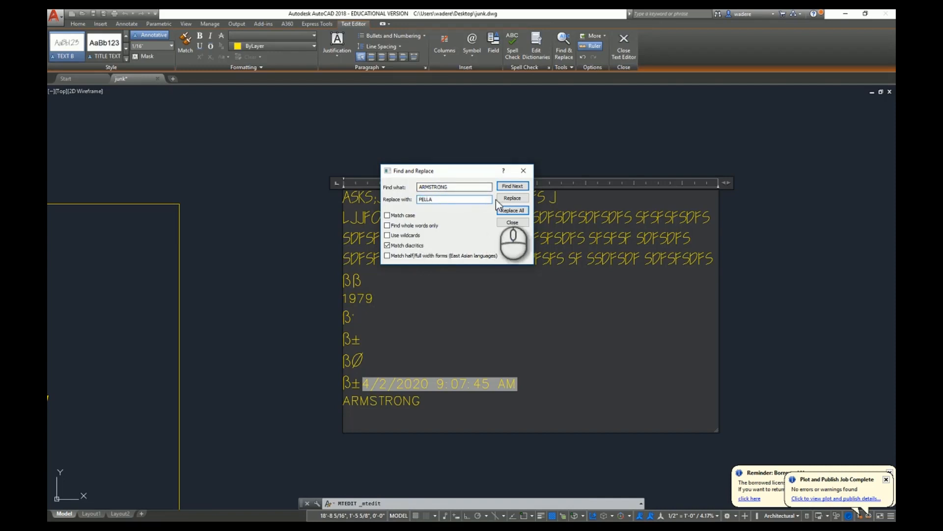
left_click(508, 211)
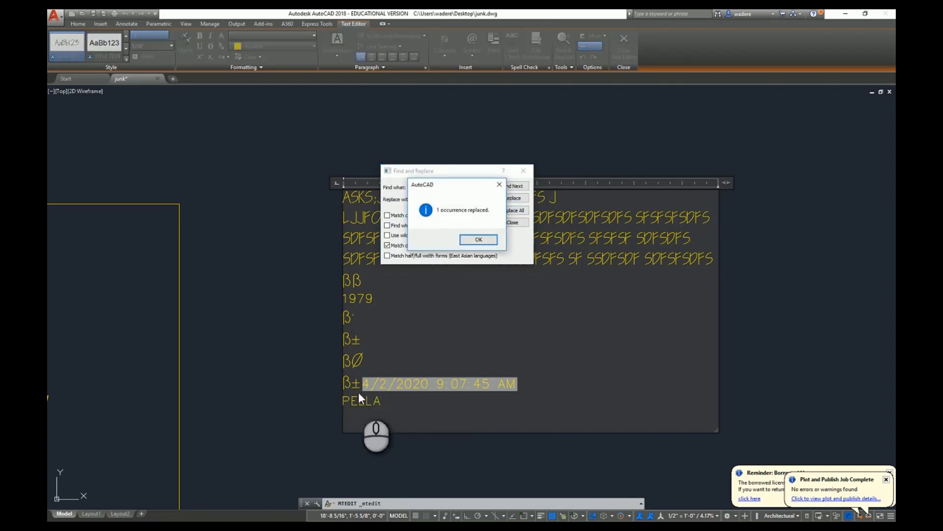
left_click(479, 240)
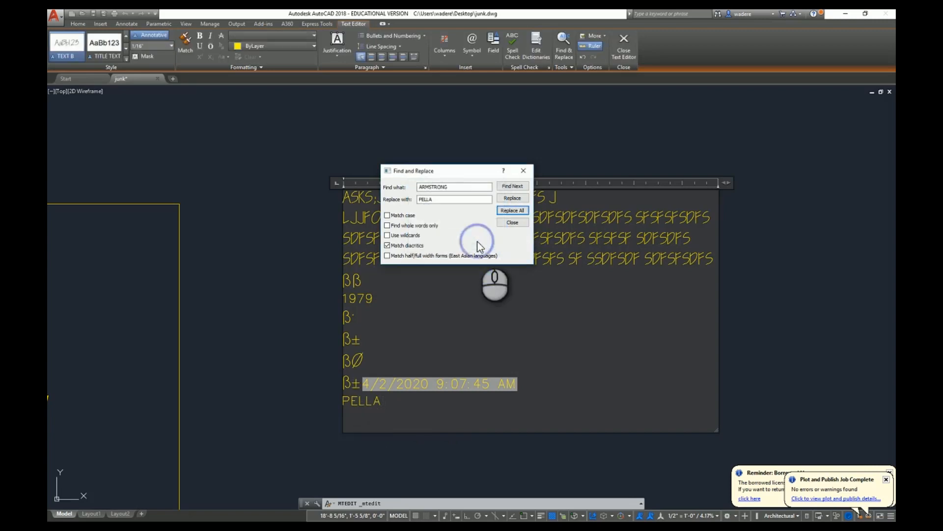
Leave Find and Replace and the text editor, and open the properties of the multiline text
left_click(523, 171)
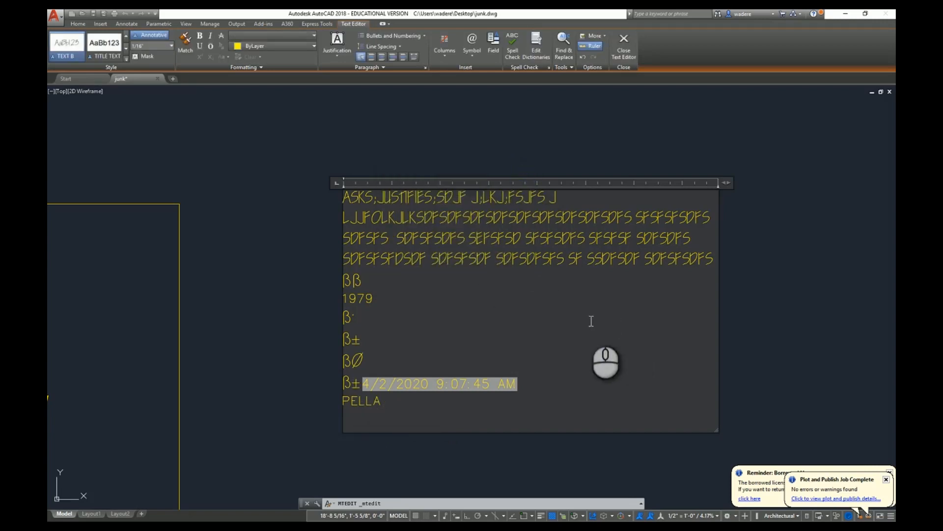
left_click(680, 91)
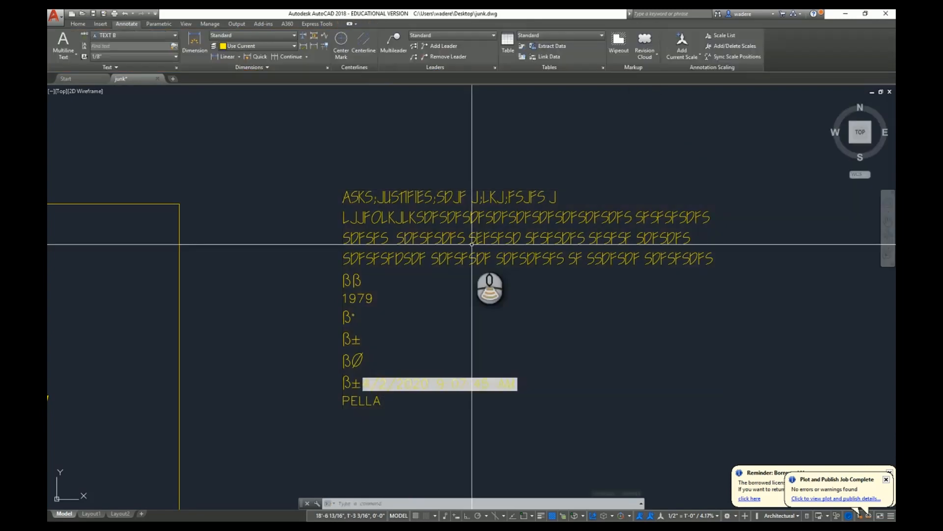
left_click(443, 235)
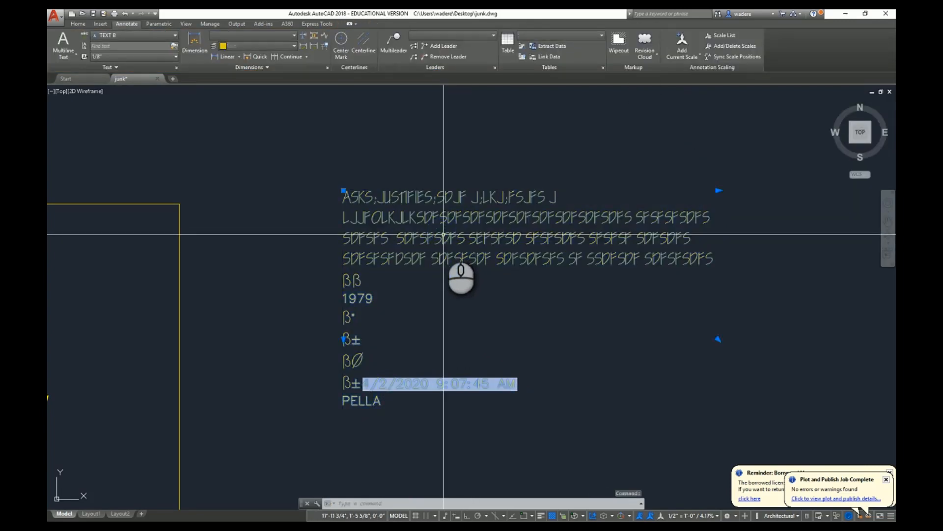
right_click(444, 234)
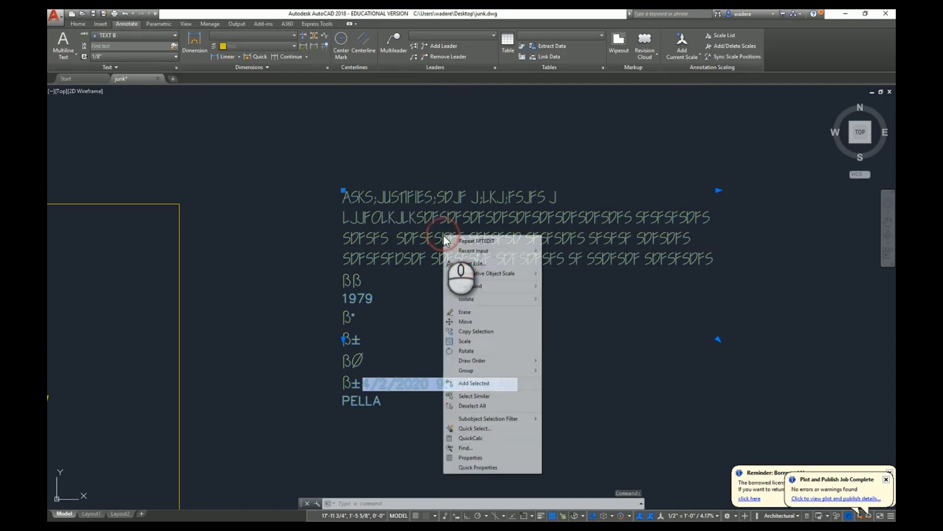
left_click(483, 457)
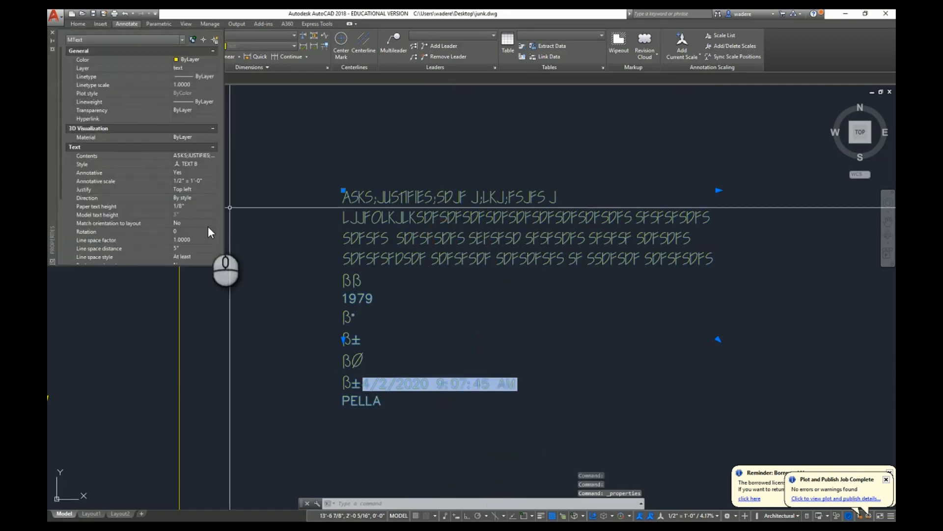
Set the multiline text's paper defined width to 3" in its properties
scroll(190, 163, "down", 4)
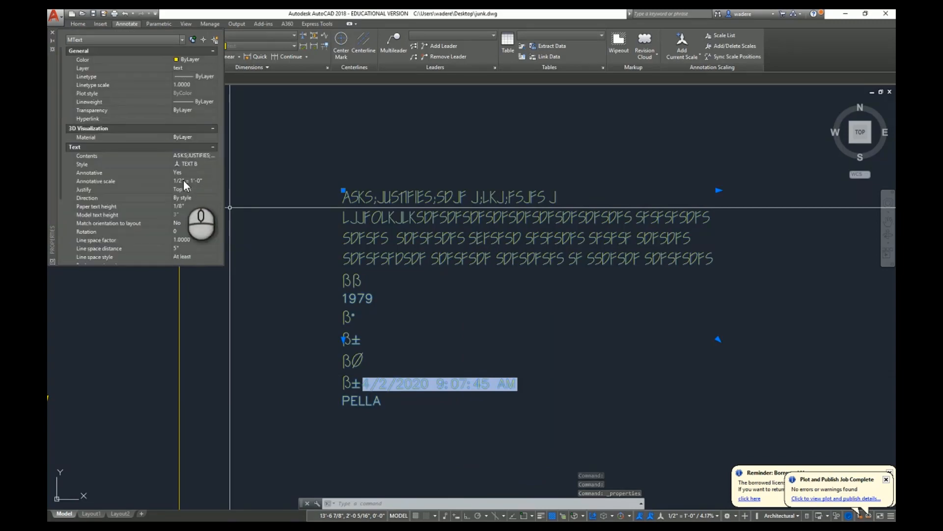
scroll(195, 208, "up", 2)
scroll(196, 209, "down", 2)
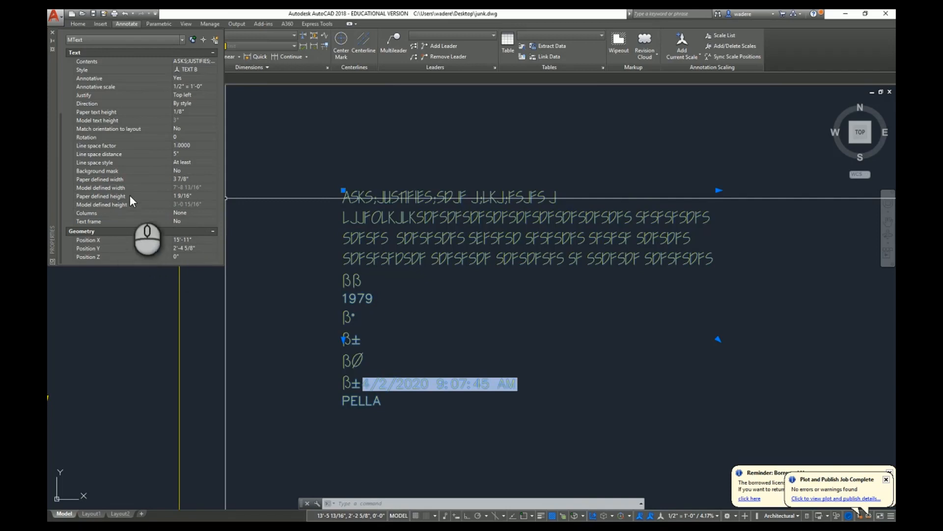
left_click(180, 179)
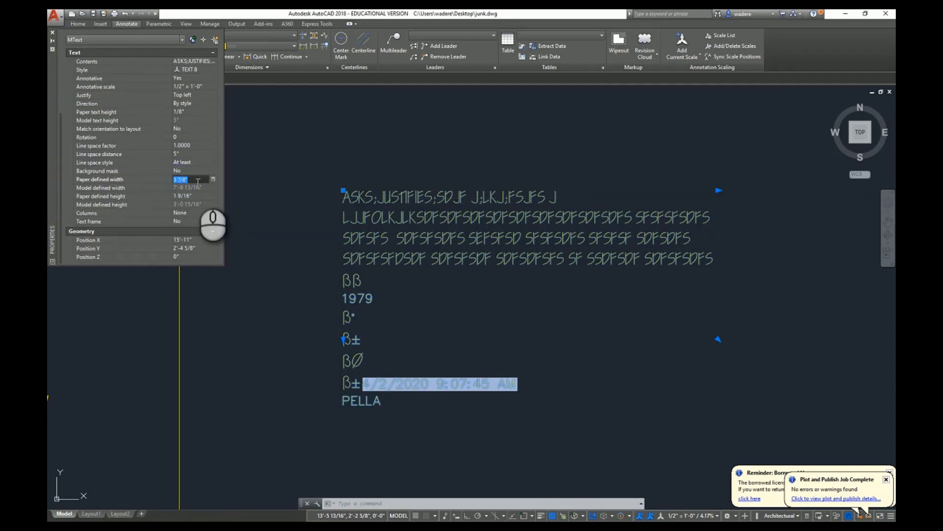
left_click(209, 137)
scroll(212, 141, "up", 4)
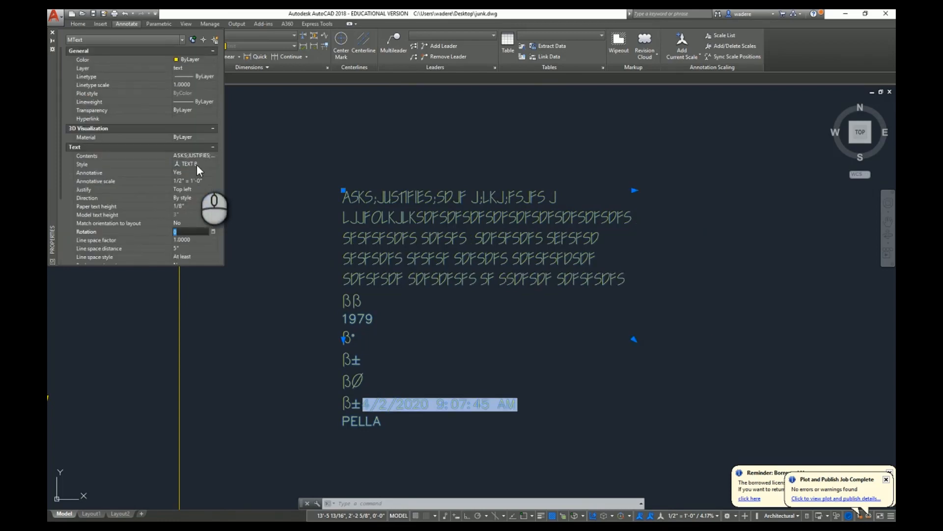
Change the multiline text's style to Annotative and its justification to Middle center
left_click(197, 164)
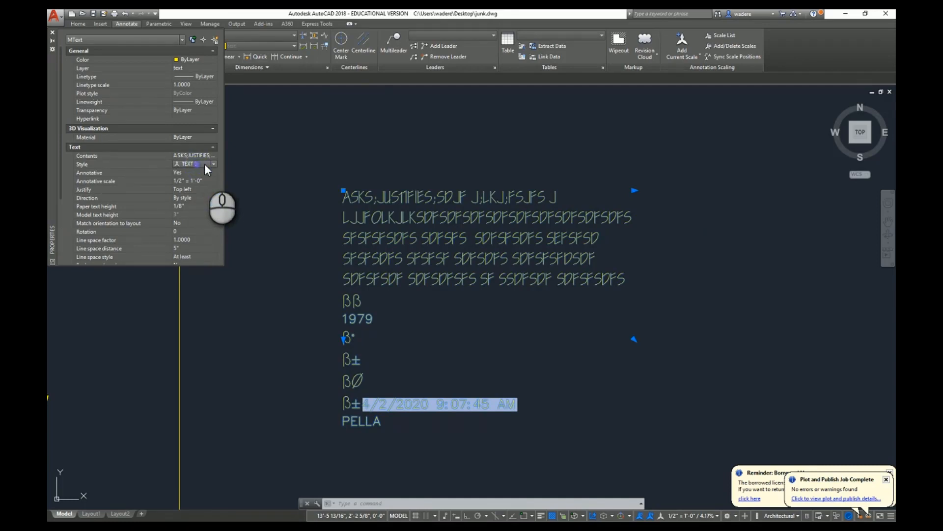
left_click(214, 163)
left_click(205, 171)
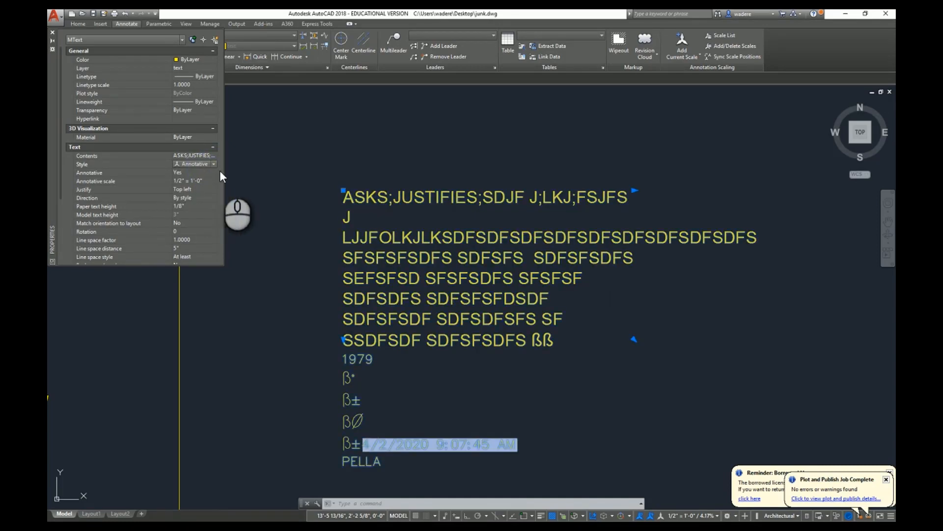
left_click(189, 189)
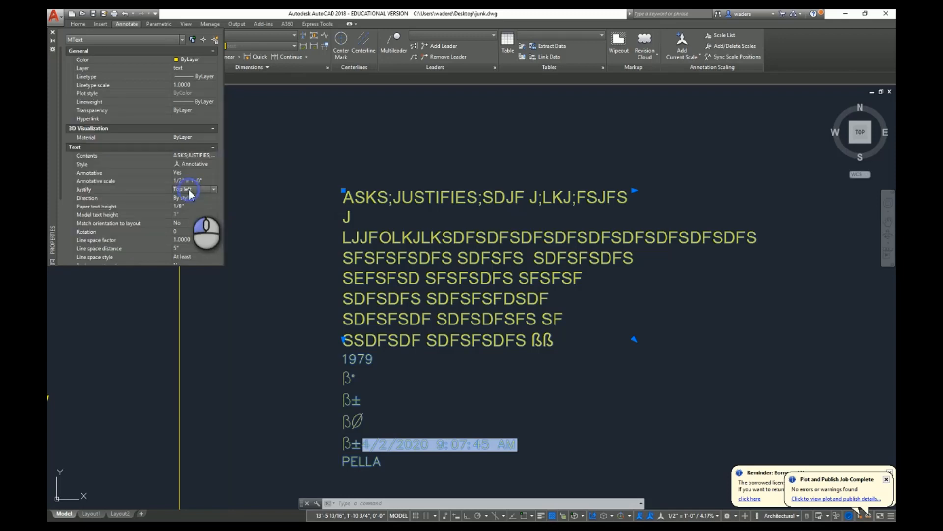
left_click(213, 189)
left_click(190, 230)
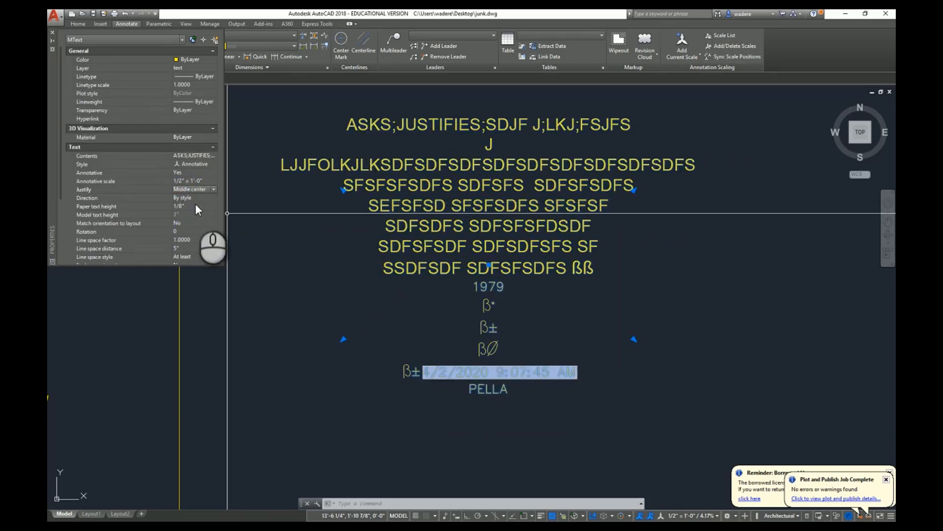
Review the multiline text's paper and model text heights and its remaining properties, and close the properties
left_click(194, 207)
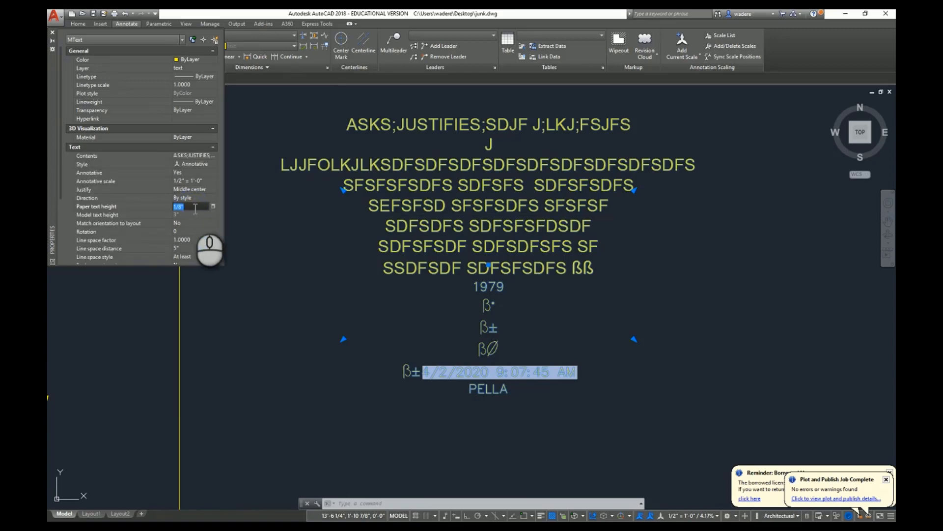
left_click(188, 215)
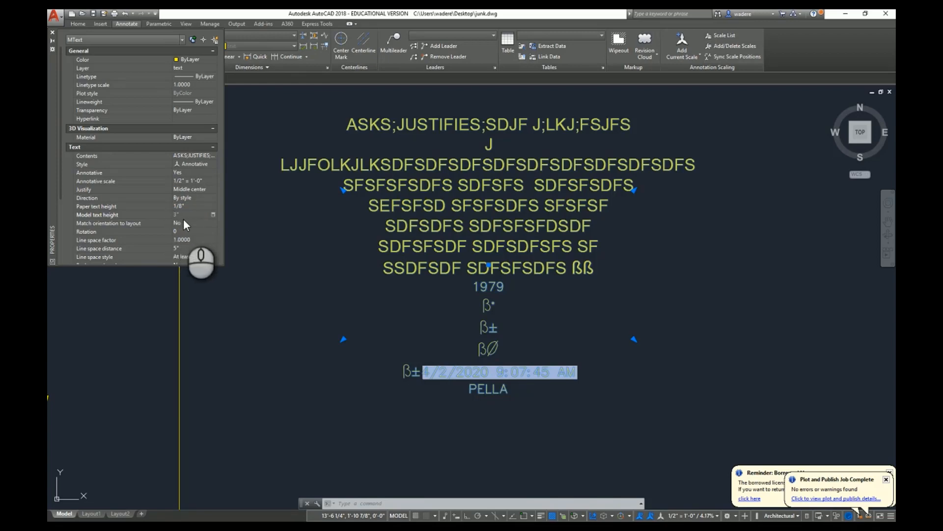
scroll(183, 219, "down", 4)
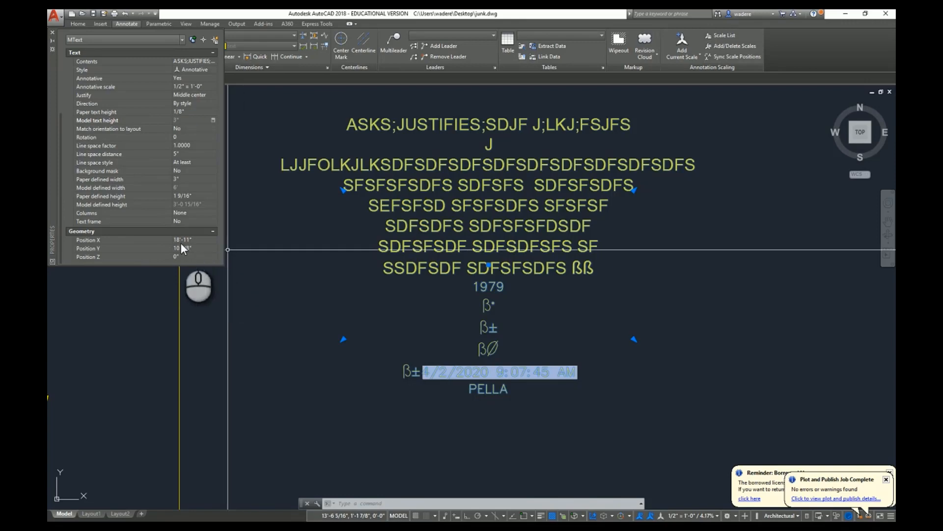
left_click(52, 32)
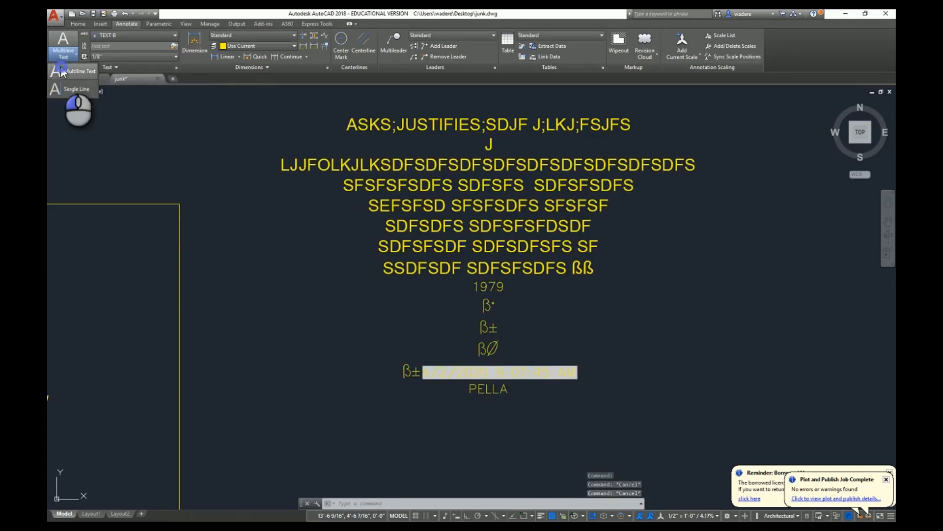
left_click(58, 56)
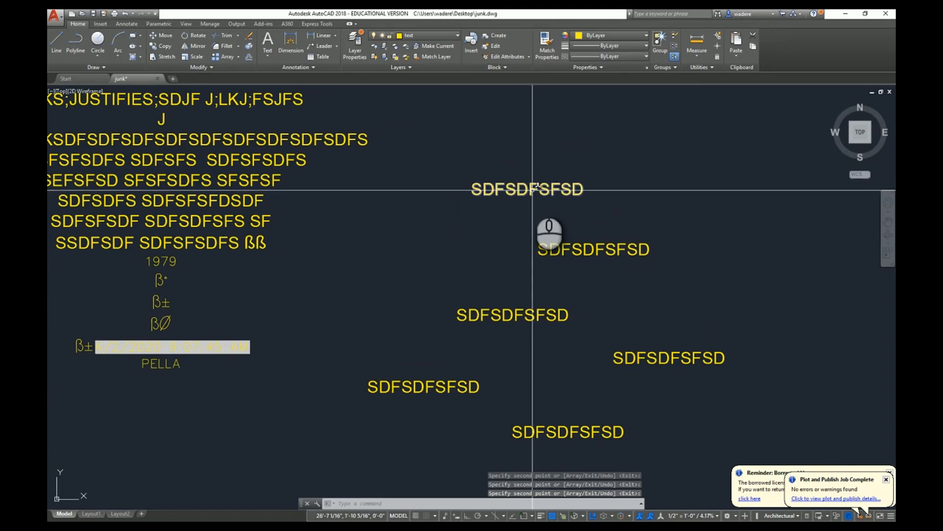
left_click(125, 23)
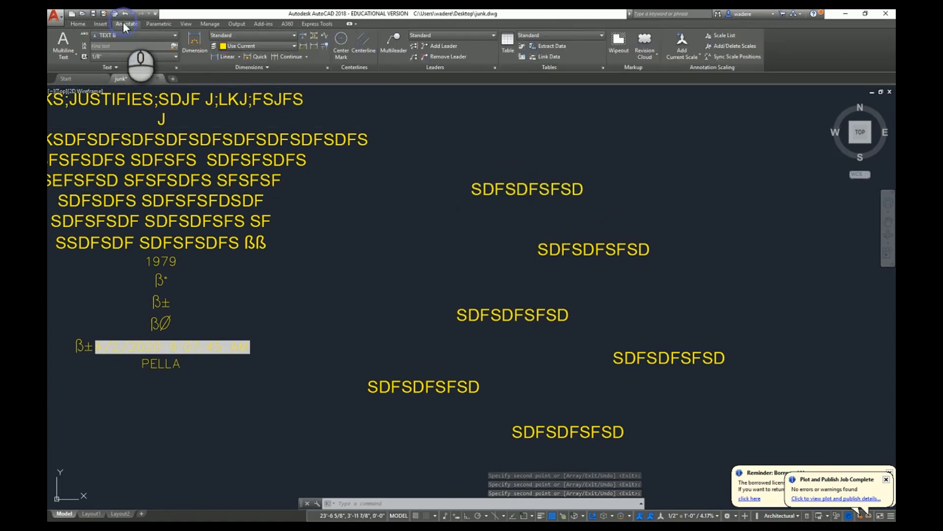
left_click(84, 46)
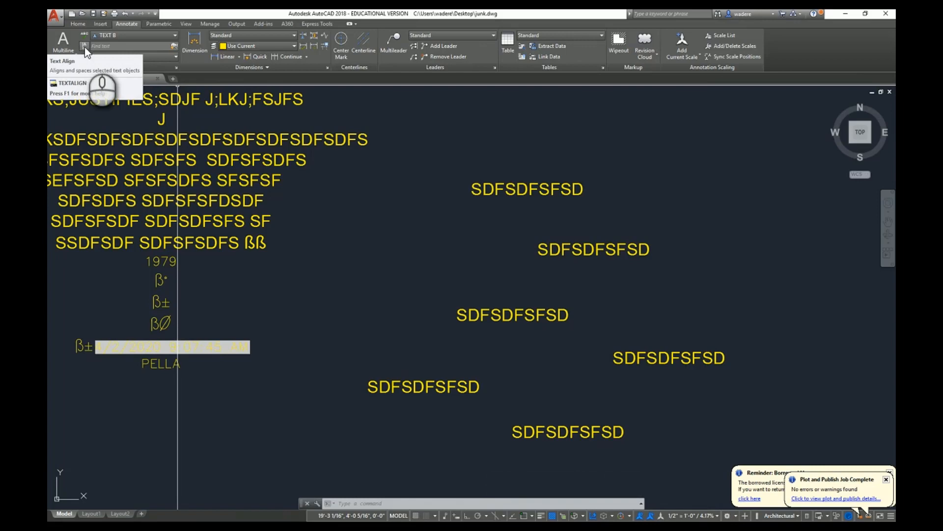
key("Escape")
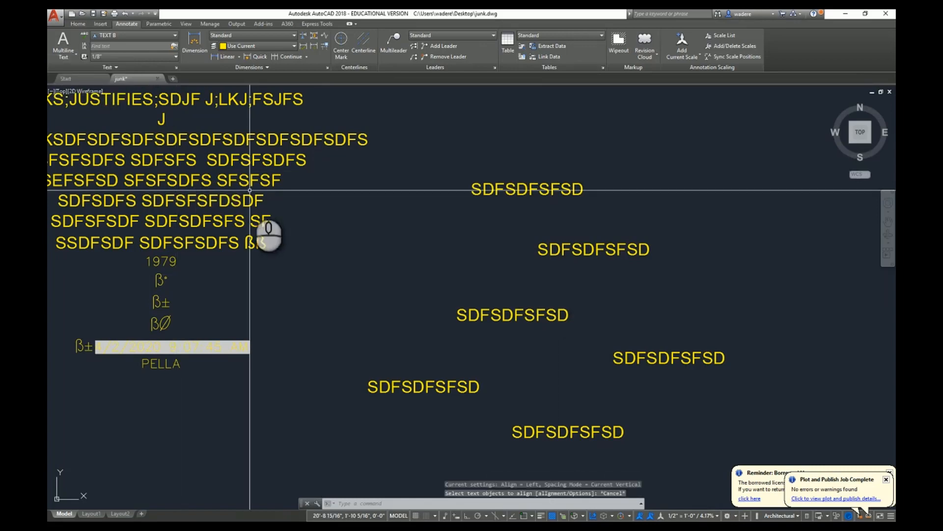
Use Text Align to line up the six SDFSDFSFSD texts vertically with the left edge of the uppermost one, keeping their current vertical spacing
left_click(84, 46)
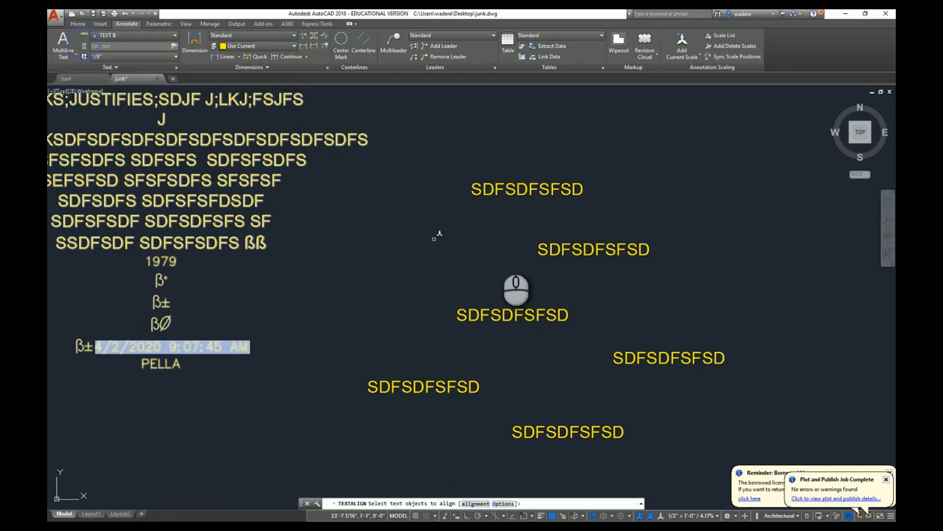
left_click(489, 192)
left_click(545, 244)
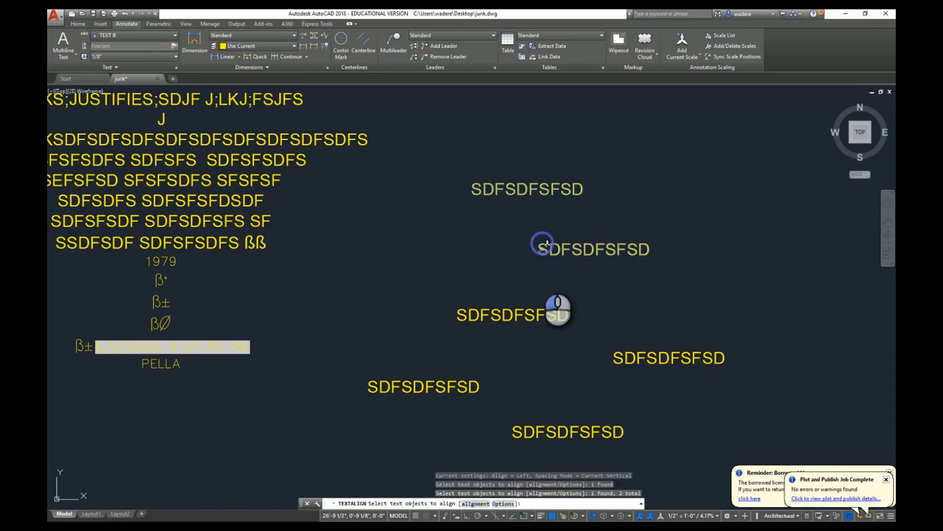
left_click(517, 312)
left_click(623, 352)
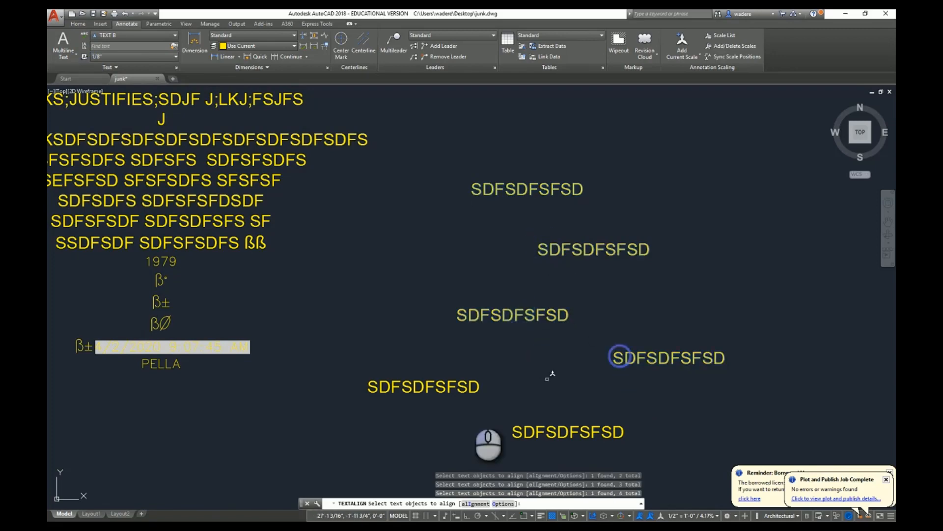
left_click(444, 385)
left_click(539, 430)
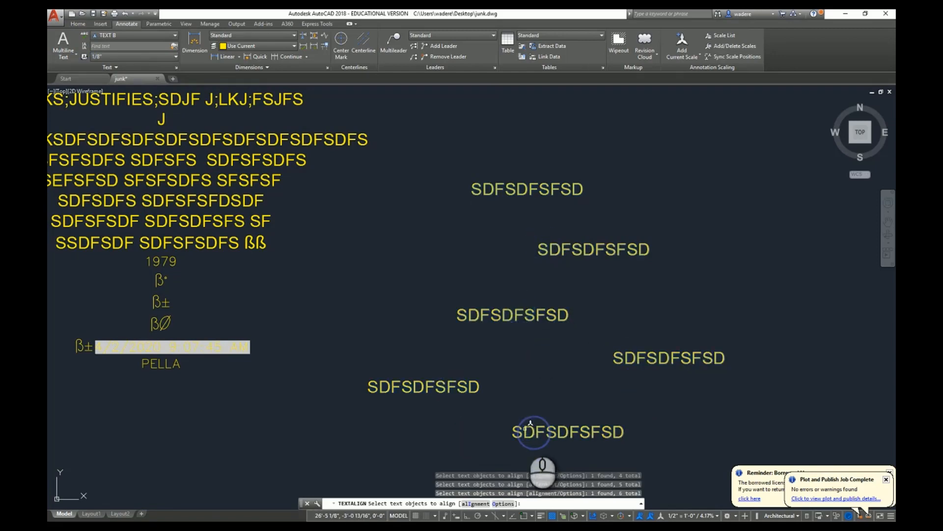
right_click(520, 399)
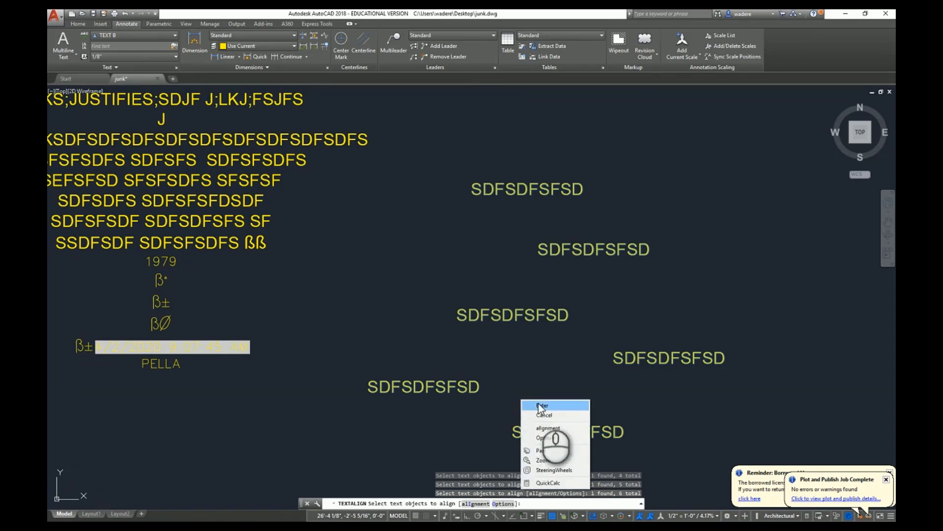
left_click(538, 404)
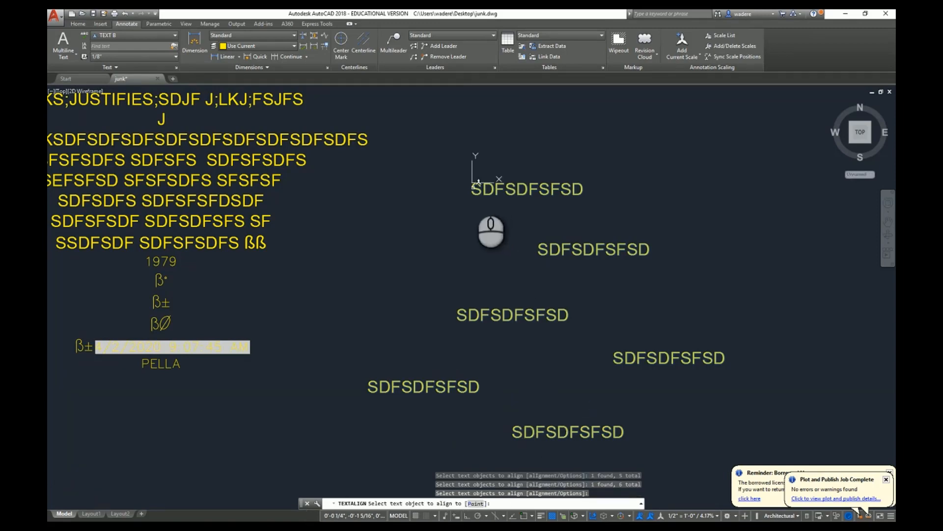
left_click(474, 187)
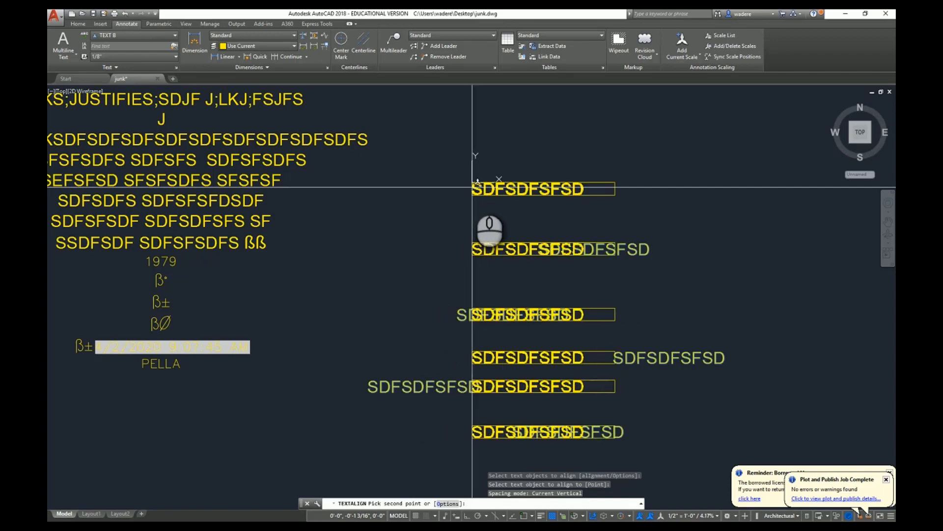
left_click(472, 187)
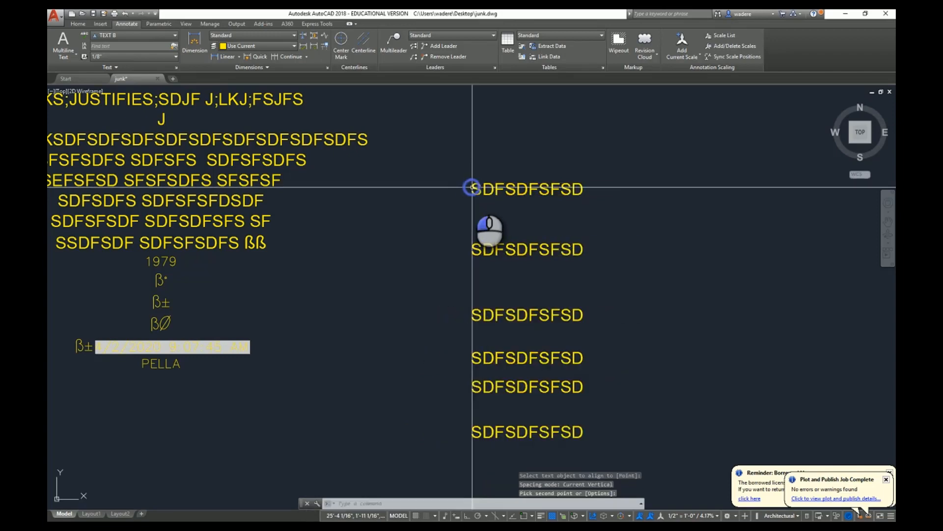
Undo the alignment of the six SDFSDFSFSD texts
middle_click_drag(737, 334, 667, 323)
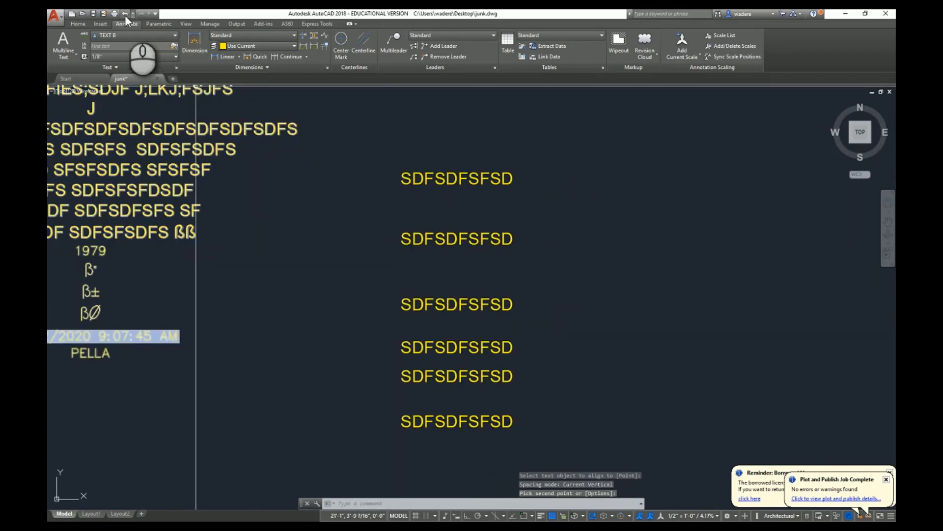
left_click(125, 15)
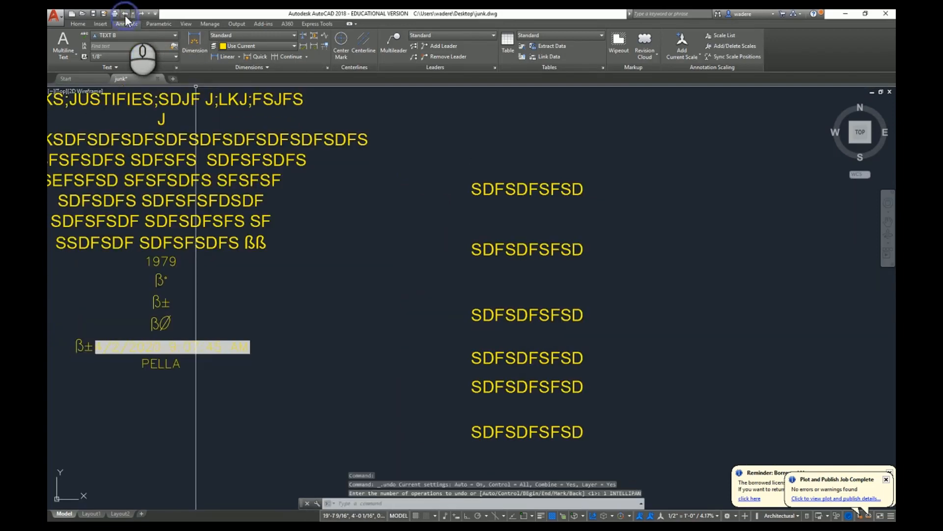
Open the properties of the uppermost SDFSDFSFSD text and review its text and geometry settings
left_click(508, 188)
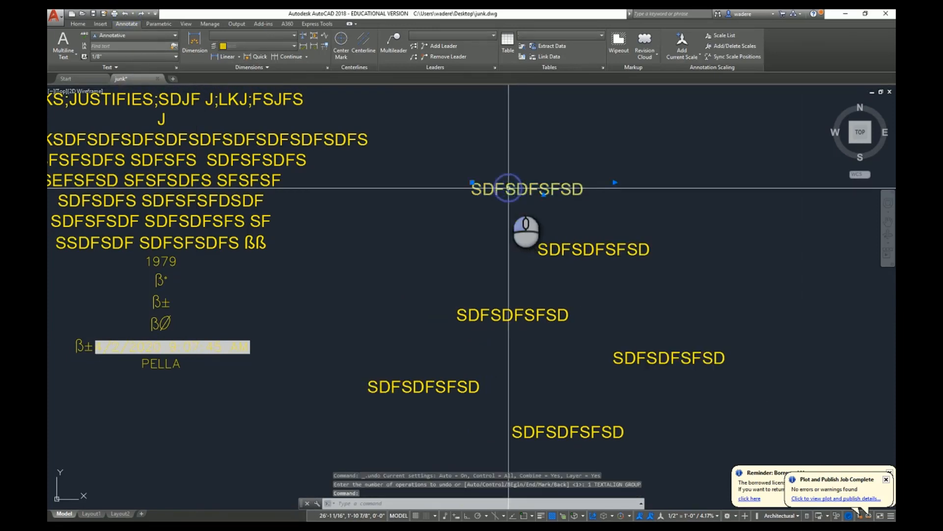
right_click(508, 187)
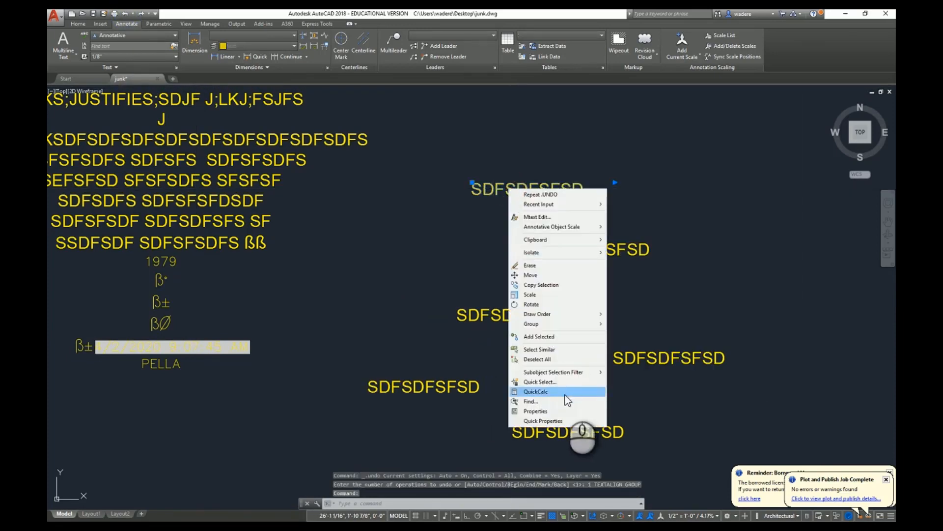
left_click(555, 410)
scroll(167, 235, "down", 4)
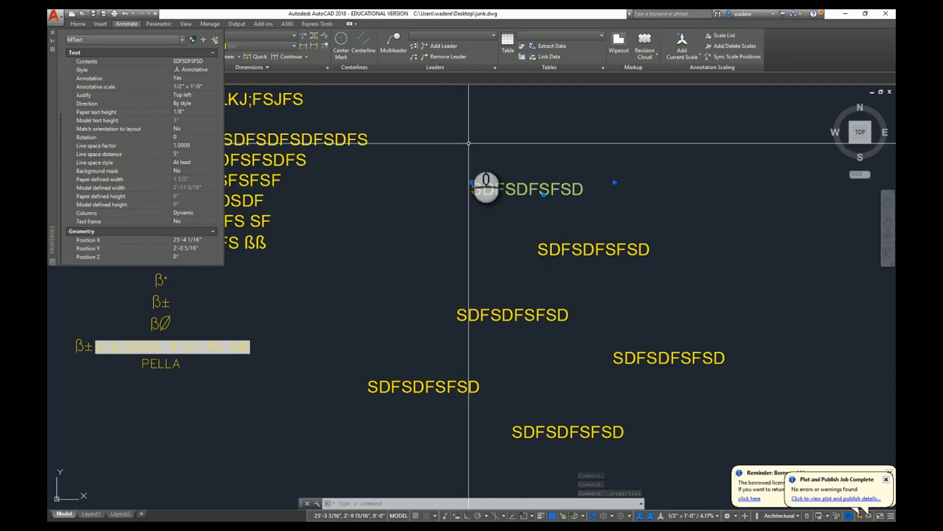
left_click(478, 394)
left_click(478, 446)
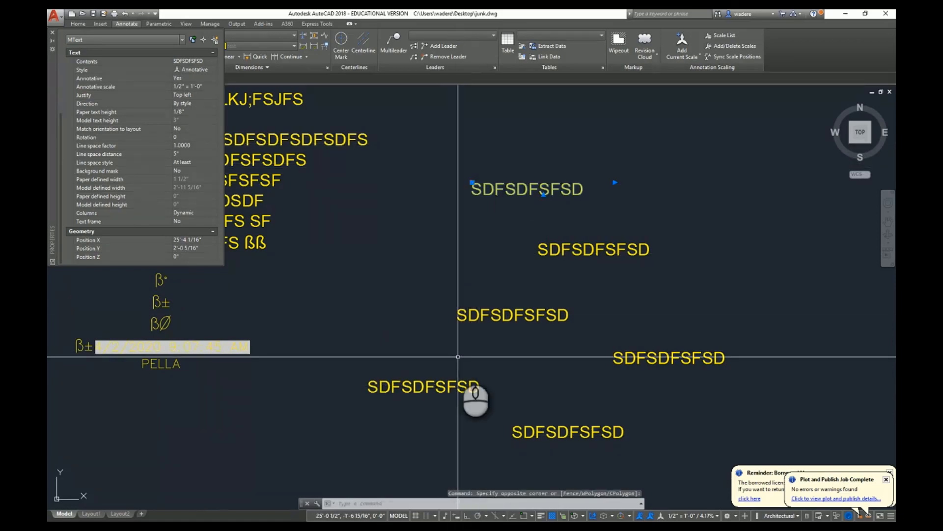
Copy the Position X value of the uppermost SDFSDFSFSD text
left_click(194, 240)
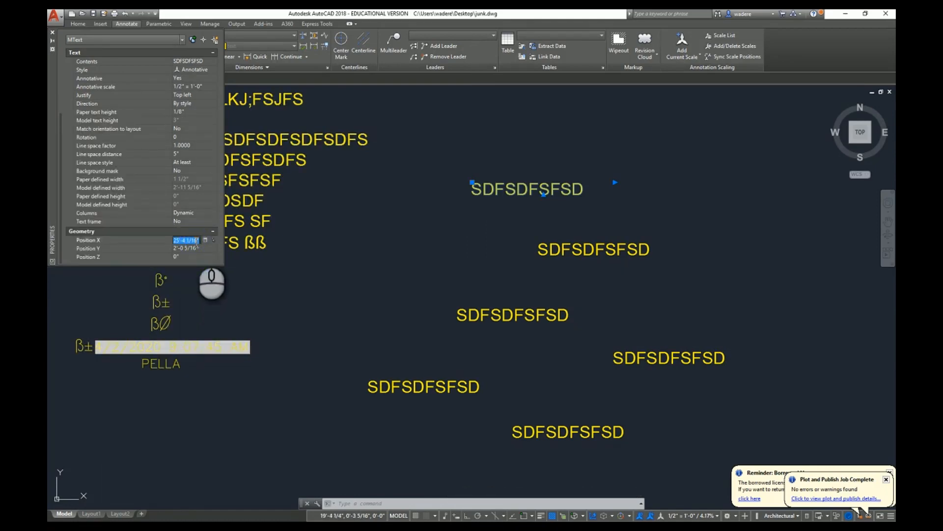
right_click(197, 246)
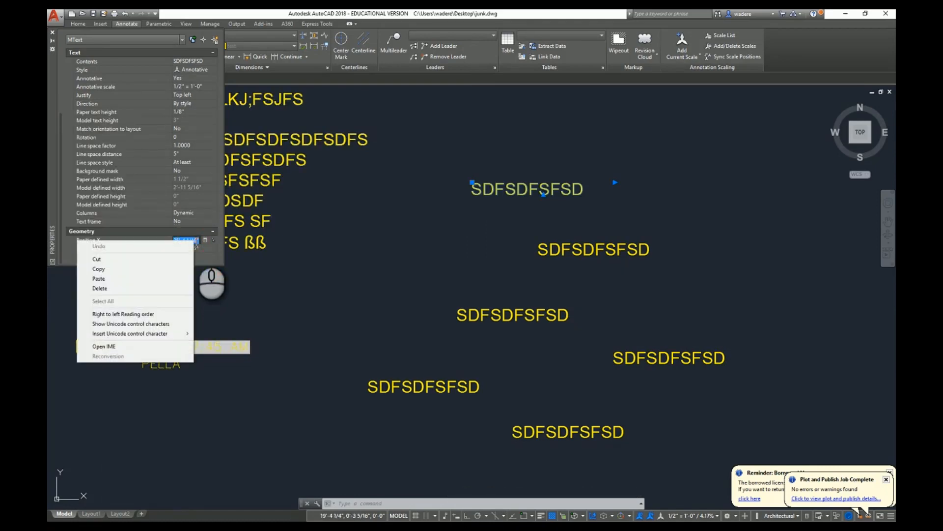
left_click(125, 270)
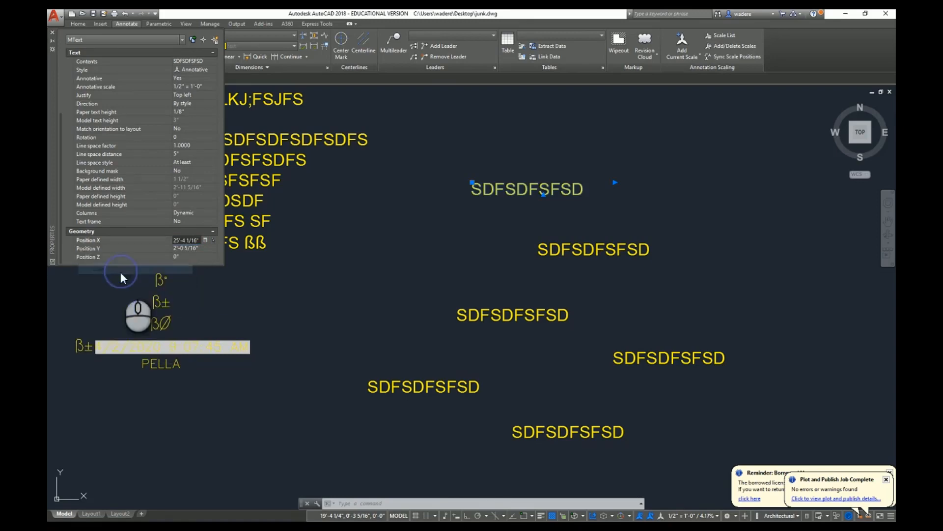
Add the other five SDFSDFSFSD texts to the selection and set Position X of all six to the copied 25'-4 1/16"
left_click(544, 247)
left_click(526, 313)
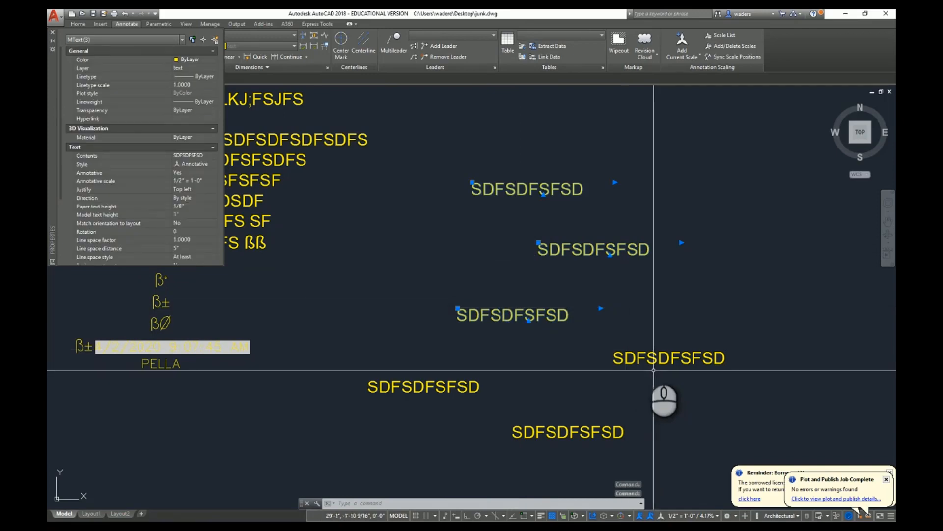
left_click(646, 354)
left_click(453, 406)
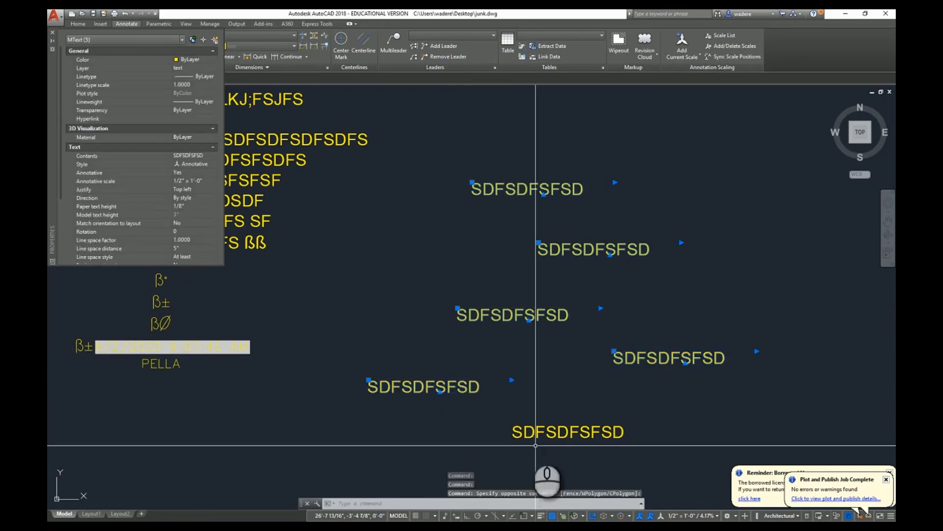
left_click(527, 428)
scroll(179, 236, "down", 4)
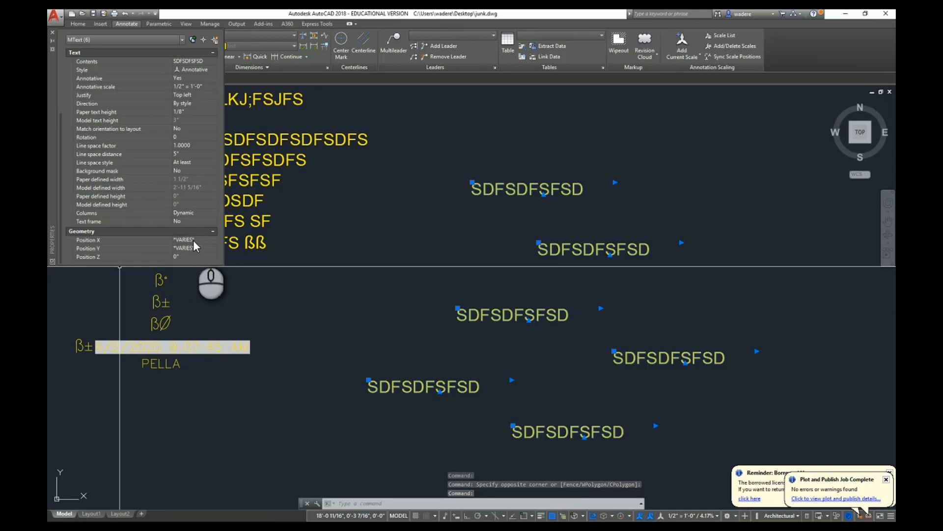
left_click(193, 240)
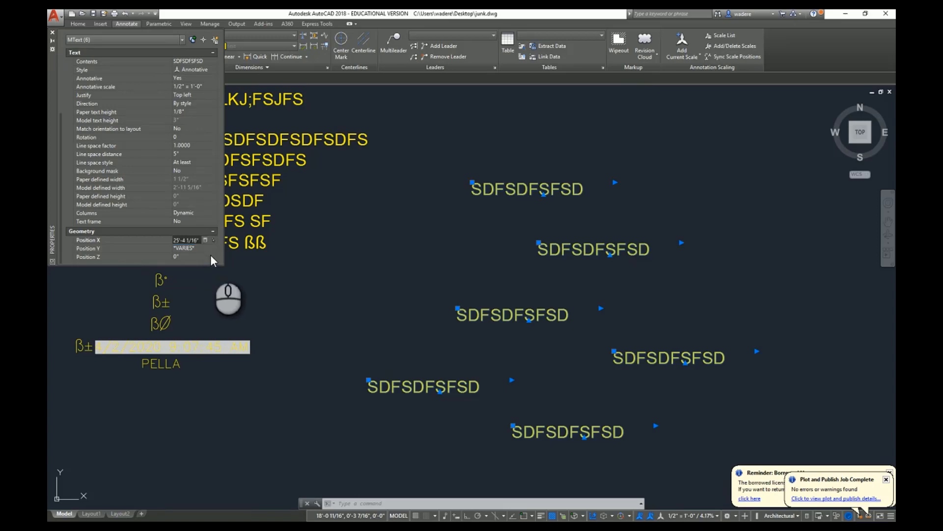
left_click(210, 257)
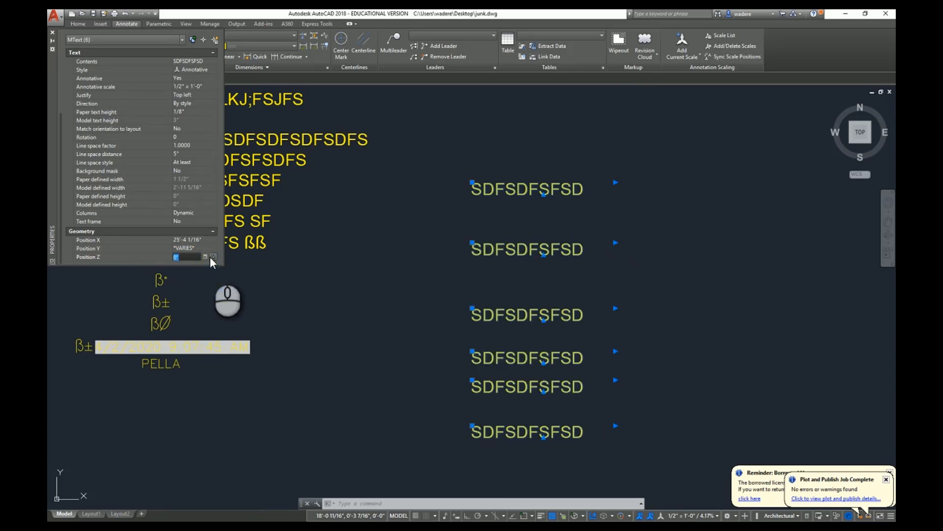
Undo the Position X change of the six SDFSDFSFSD texts
key("ctrl+z")
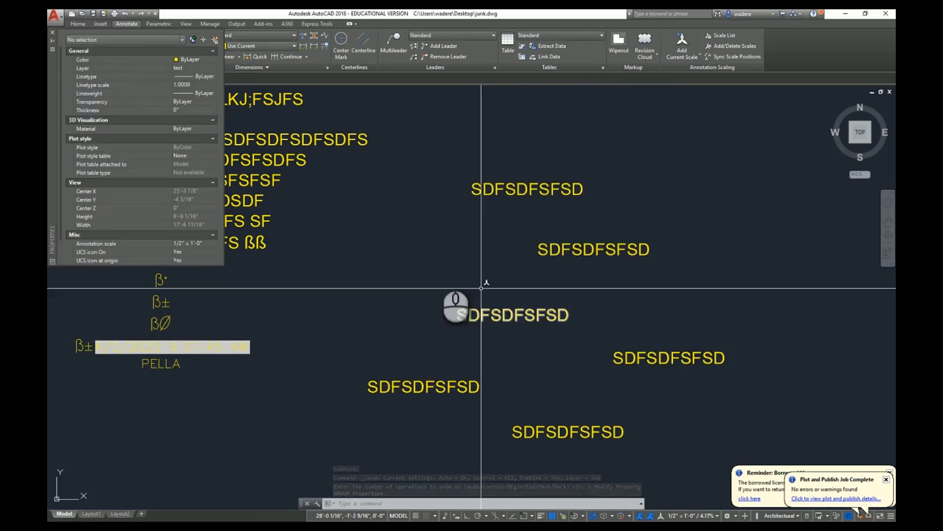
Select the third SDFSDFSFSD text from the top and copy its Position Y value
scroll(174, 226, "down", 1)
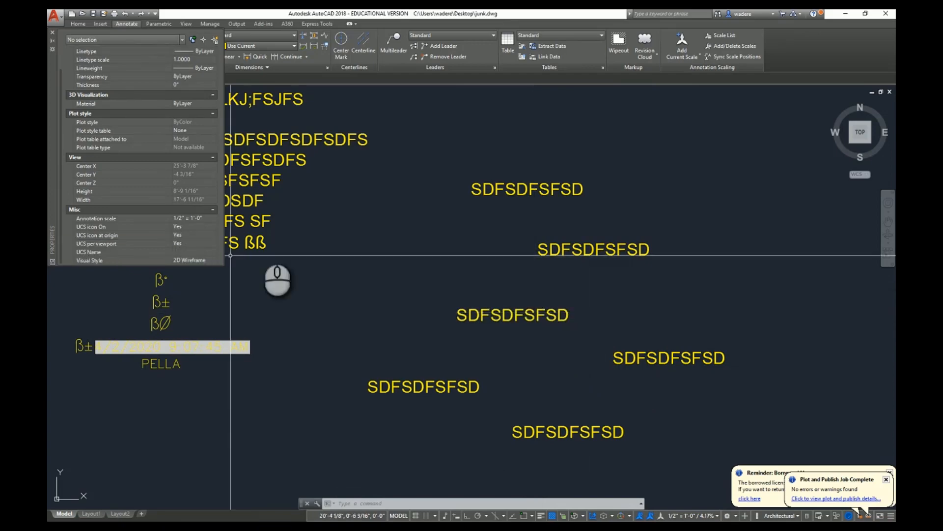
left_click(499, 315)
scroll(173, 194, "down", 4)
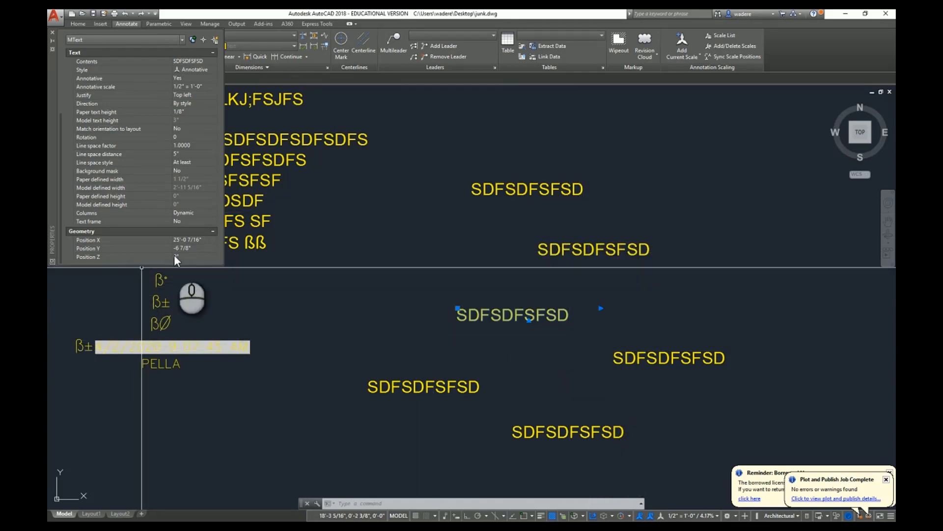
left_click(195, 248)
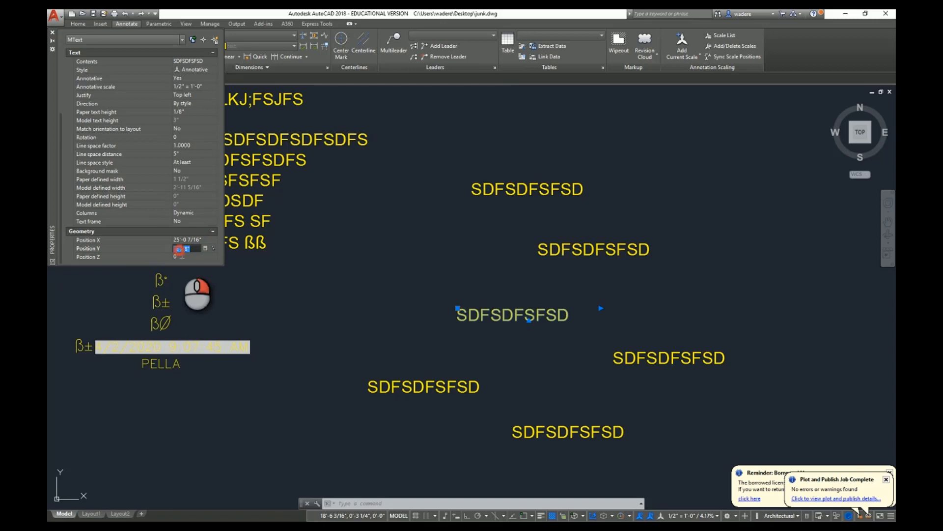
right_click(179, 249)
left_click(139, 281)
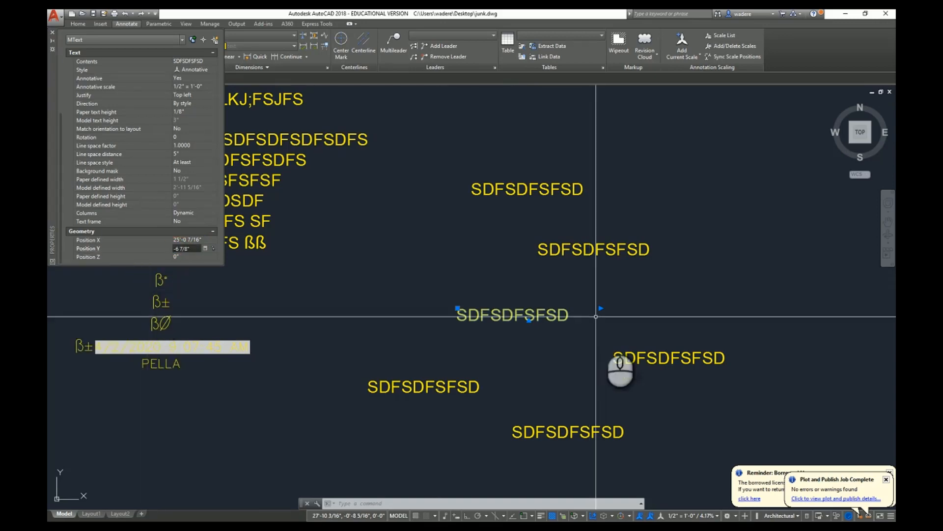
Add the fourth SDFSDFSFSD text from the top to the selection and set Position Y of both to the copied -6 7/8"
left_click(635, 356)
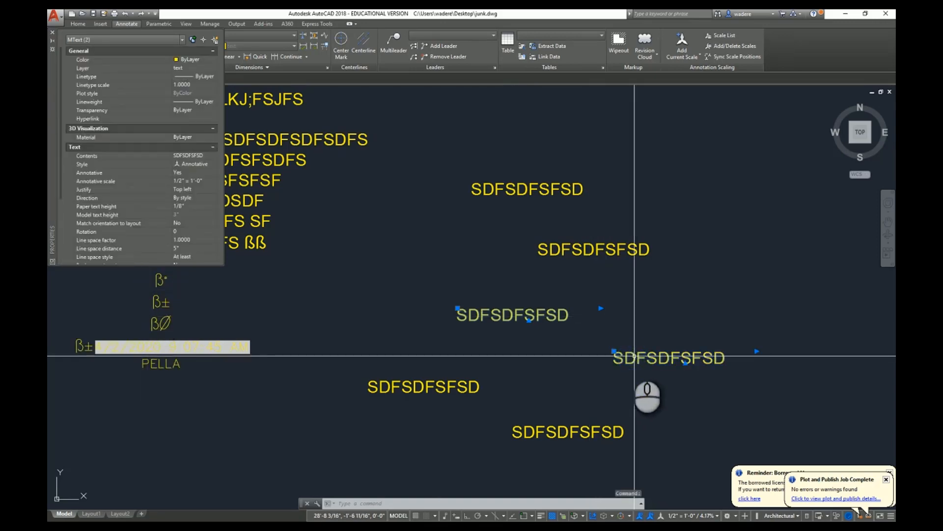
scroll(174, 207, "down", 4)
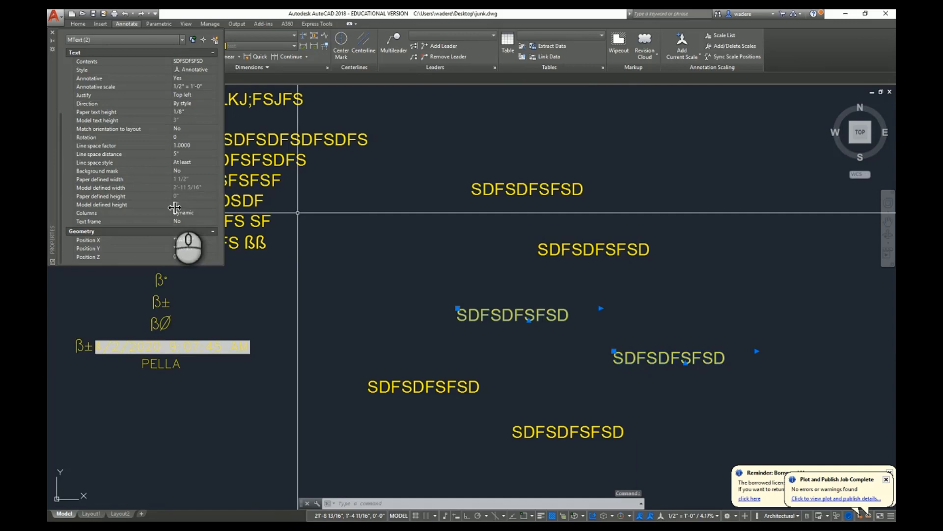
left_click(198, 248)
right_click(199, 250)
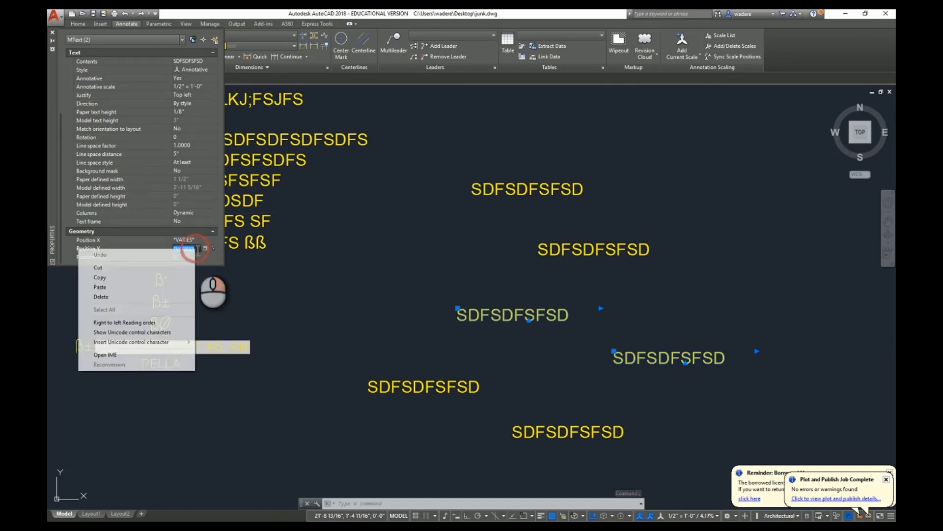
left_click(156, 288)
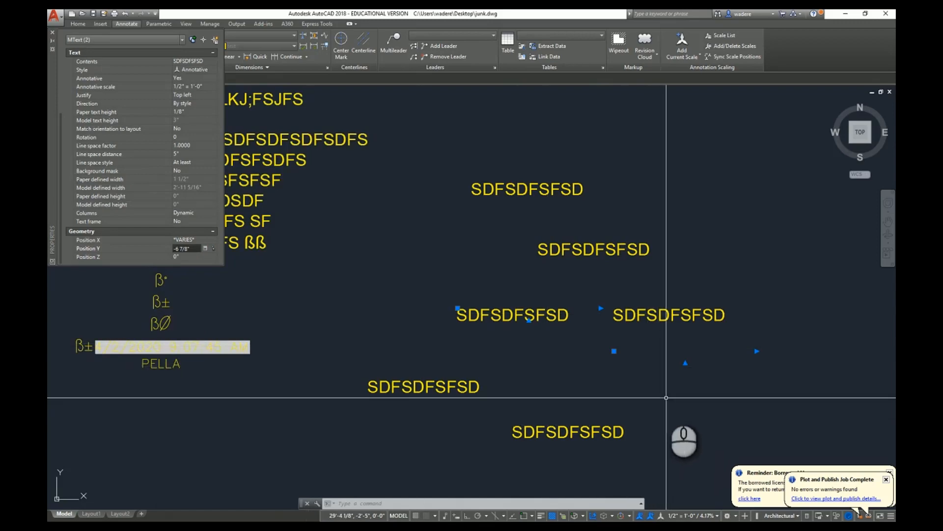
Close the properties, then reopen them with the large multiline paragraph added to the selection and look through the text settings
left_click(52, 33)
right_click(227, 169)
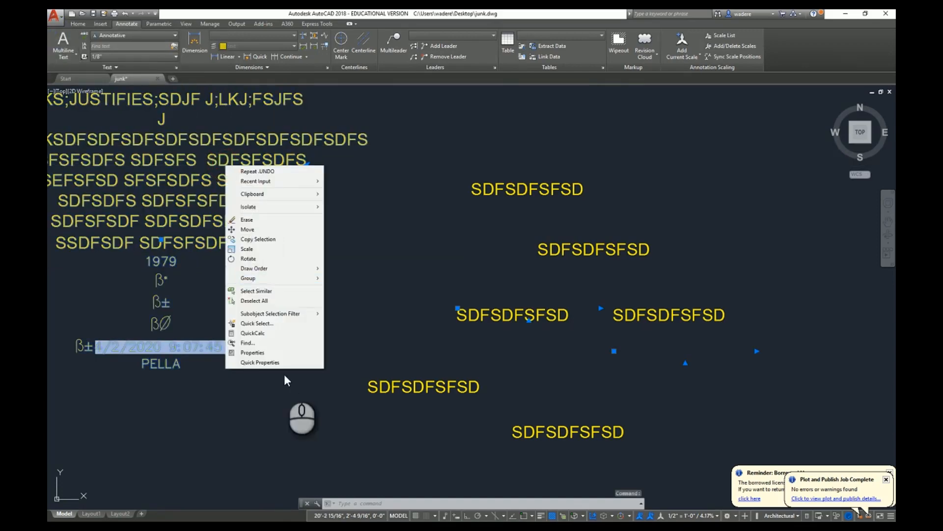
left_click(265, 353)
scroll(182, 207, "down", 3)
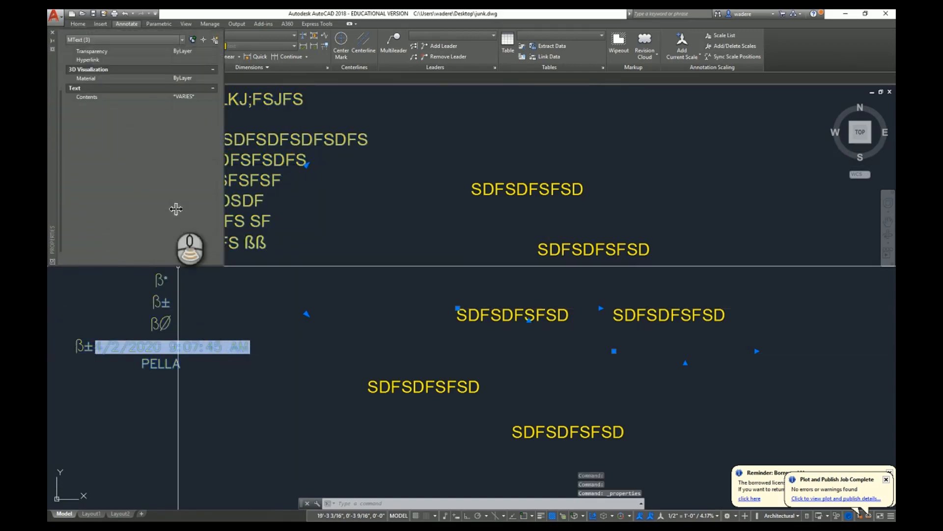